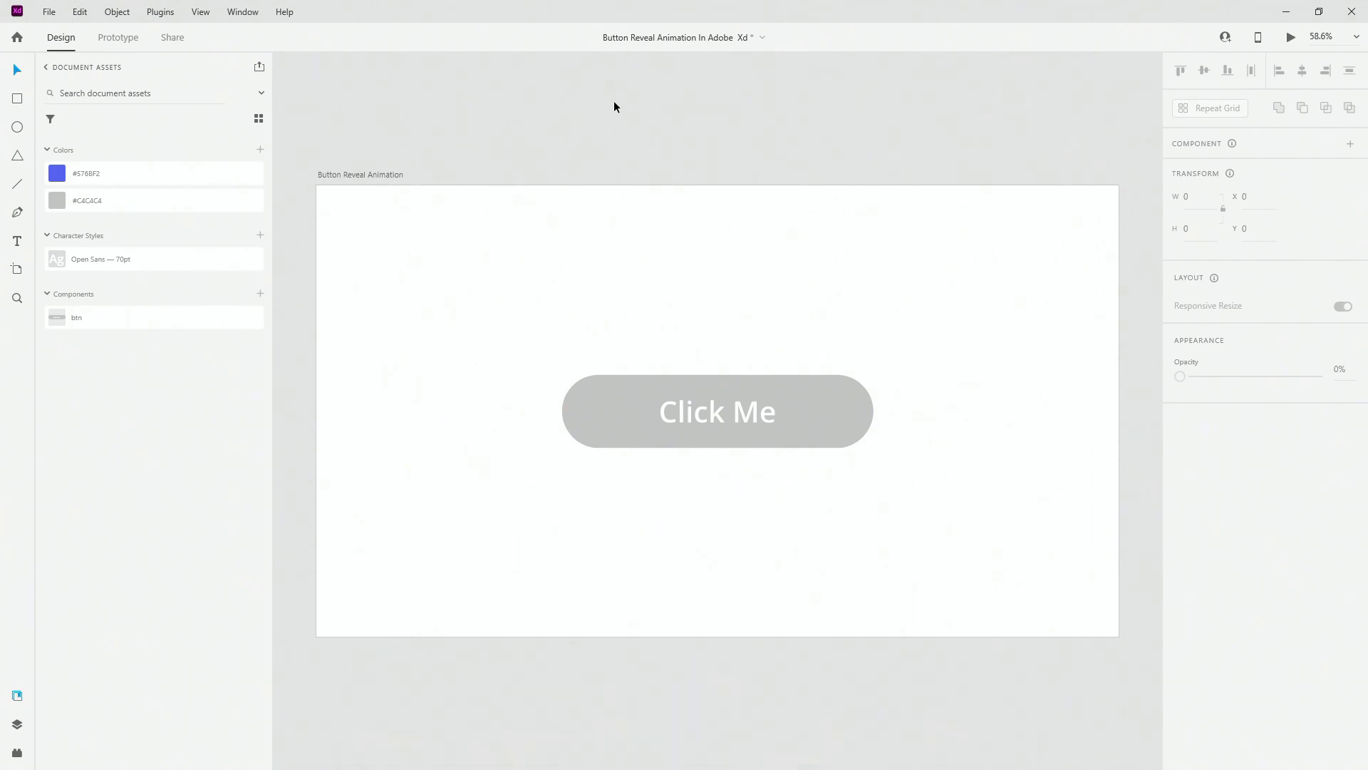
# Move the grey Click Me button higher up the artboard.
pyautogui.click(801, 389)
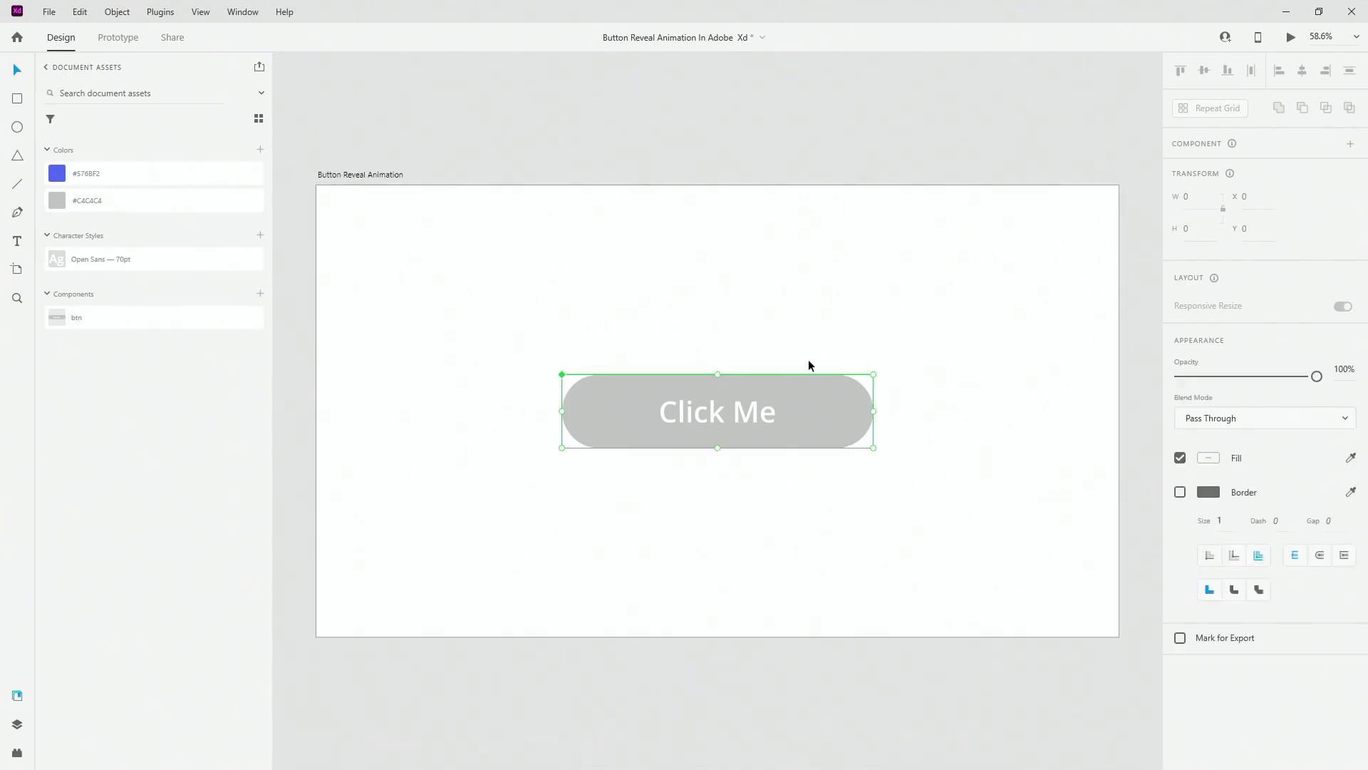
pyautogui.moveTo(805, 392); pyautogui.dragTo(797, 262)
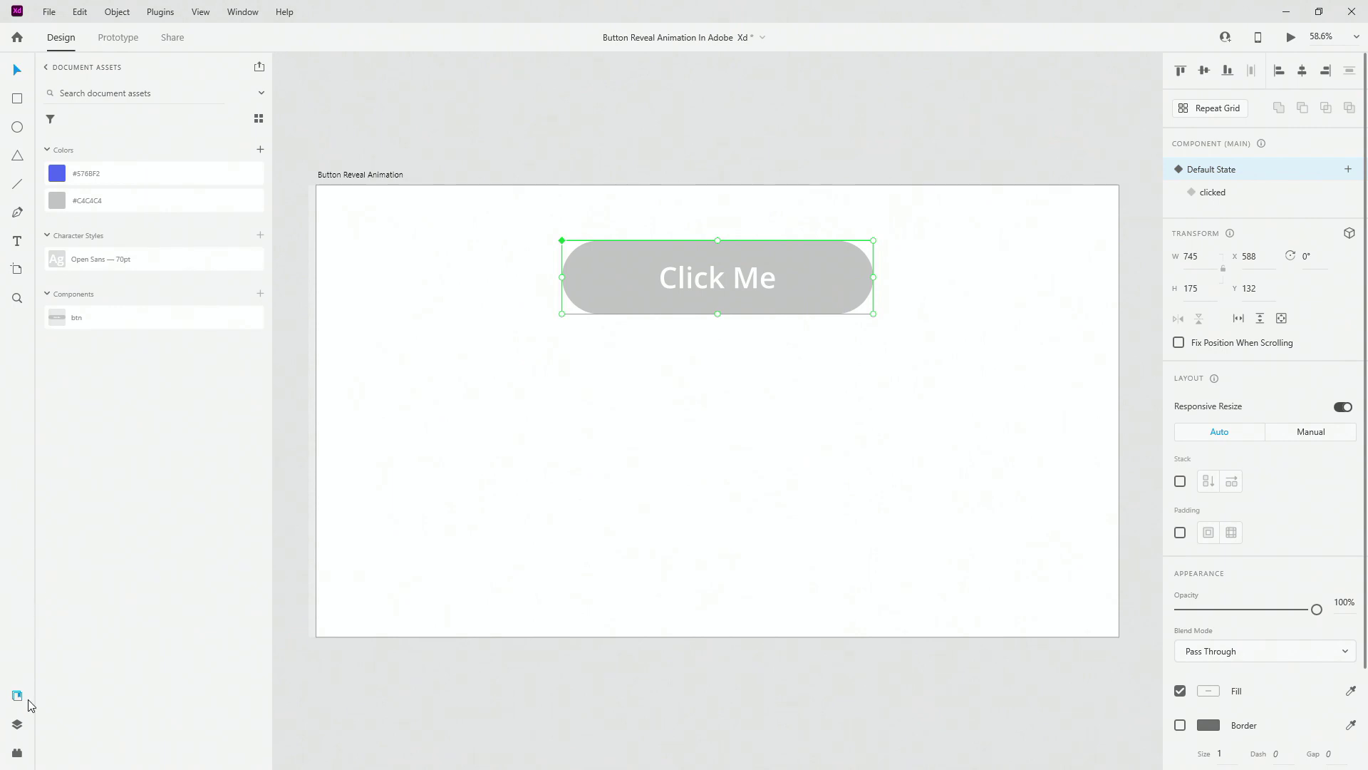
pyautogui.click(18, 722)
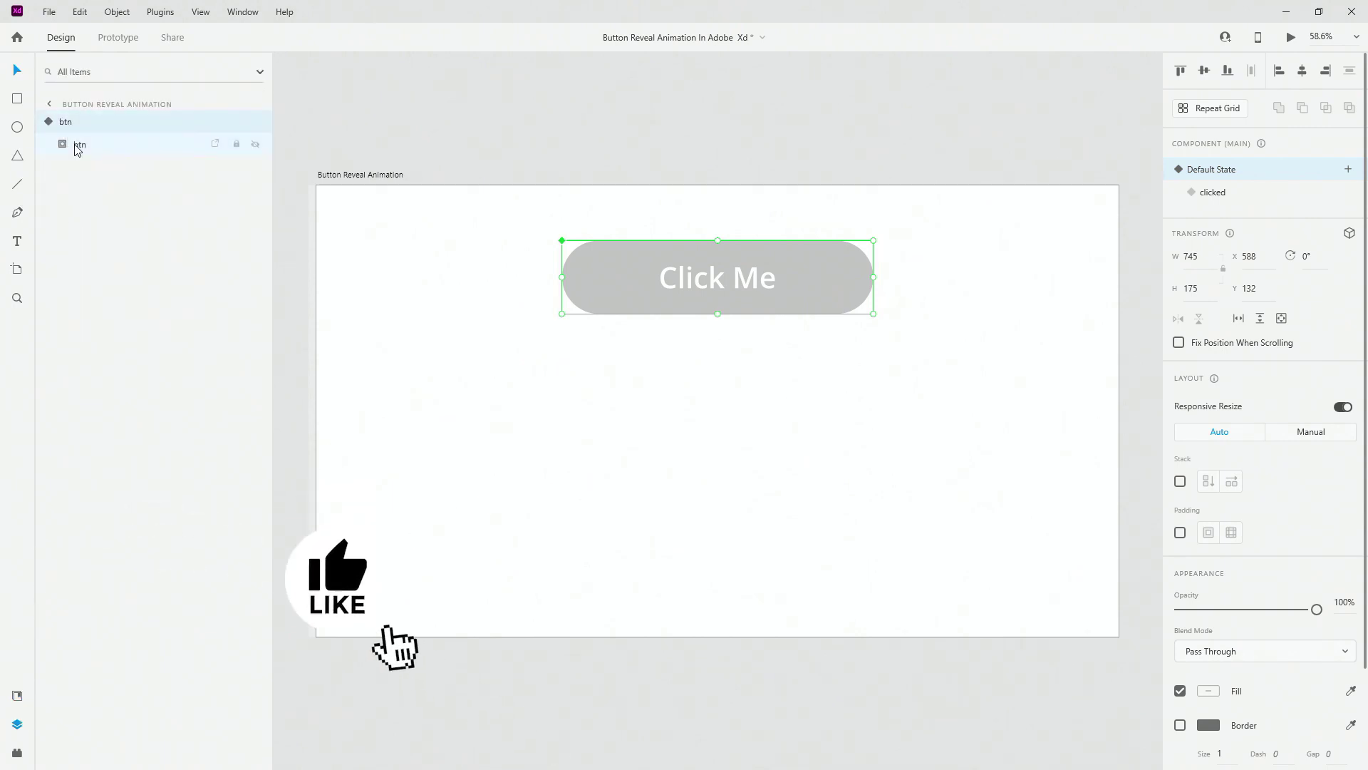
# Paste a standalone copy of the inner blue pill shape below the grey button.
pyautogui.click(77, 146)
pyautogui.click(60, 144)
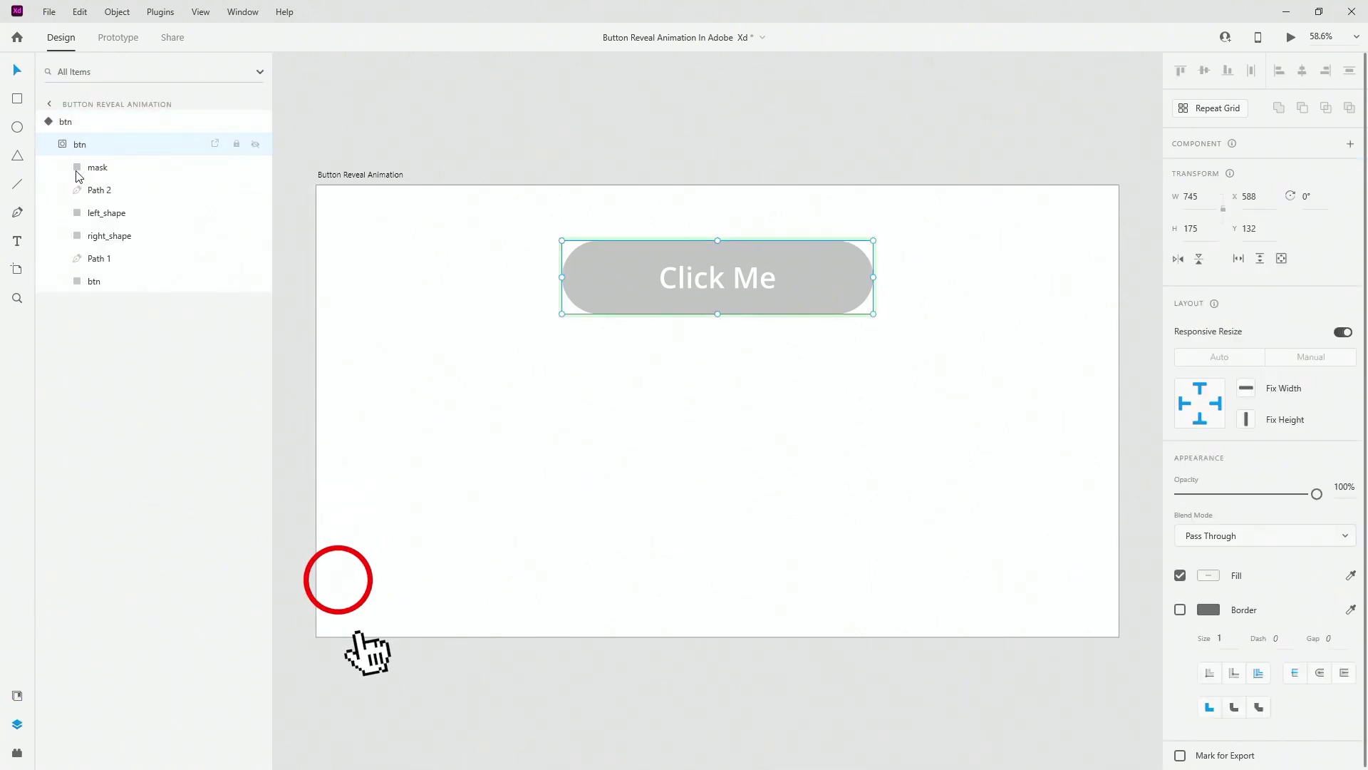
pyautogui.click(94, 280)
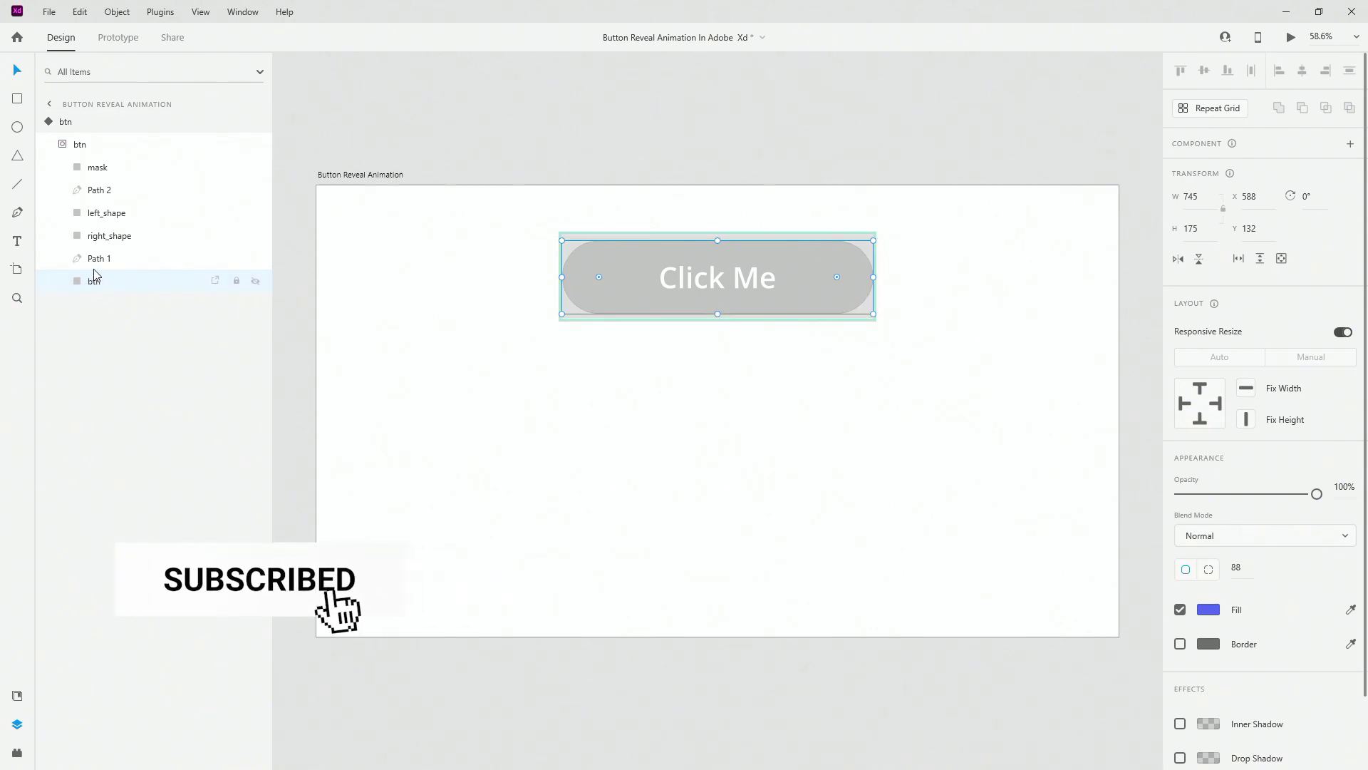
pyautogui.click(544, 477)
pyautogui.hotkey('ctrl', 'v')
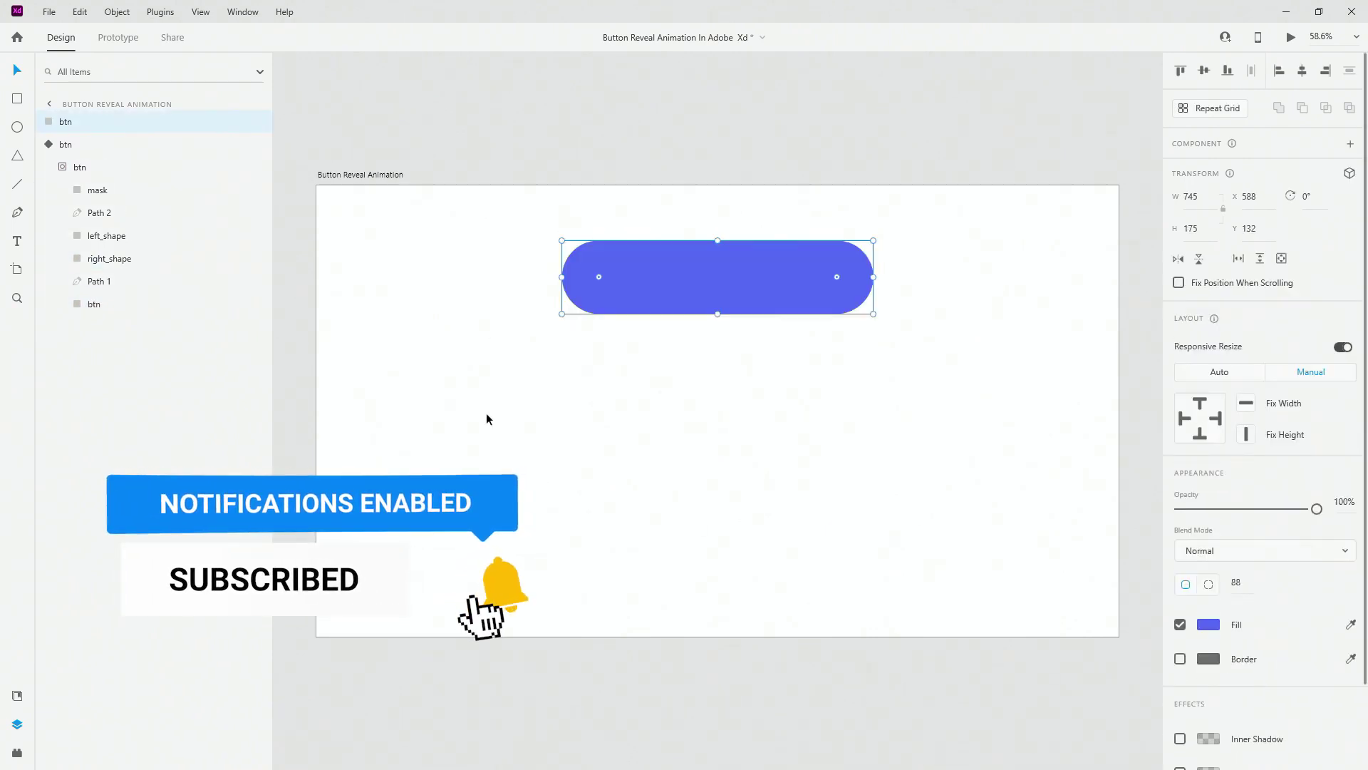
pyautogui.moveTo(831, 275); pyautogui.dragTo(816, 450)
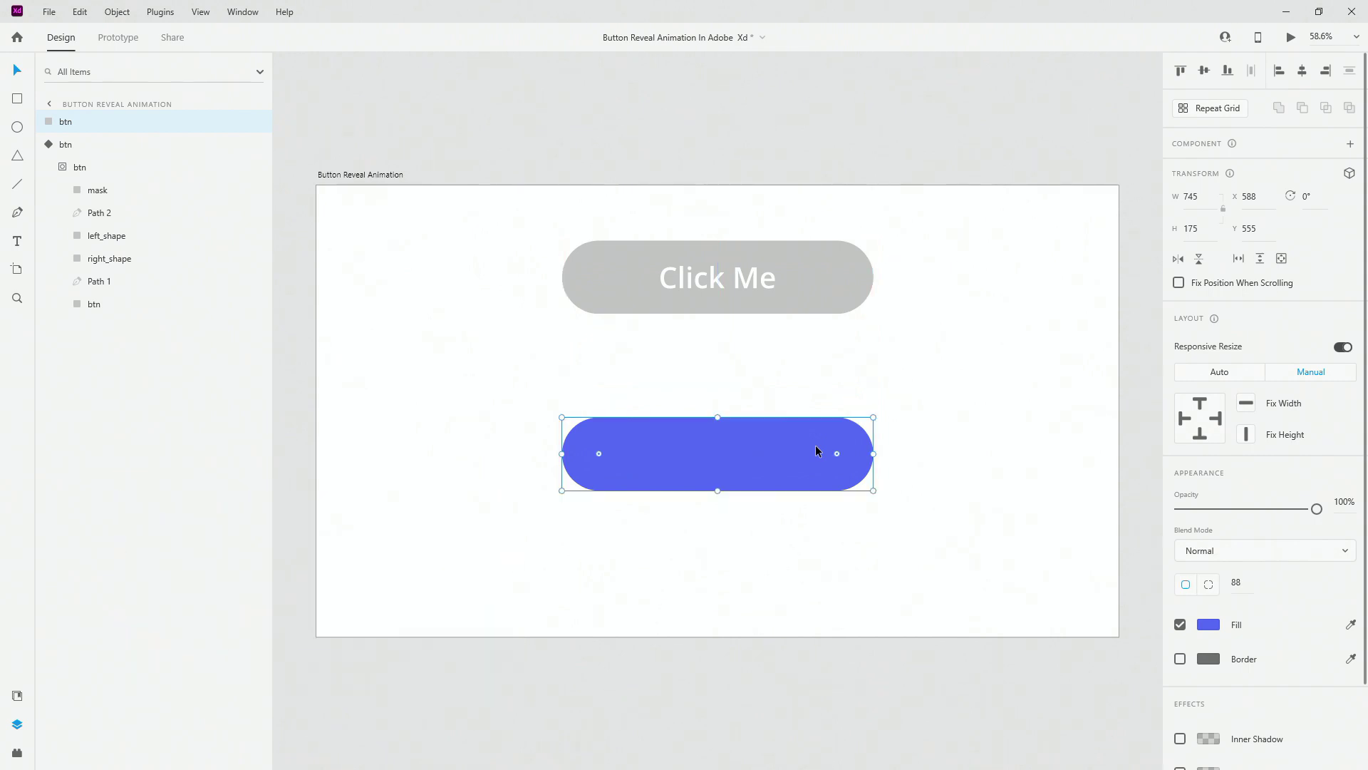
pyautogui.click(15, 697)
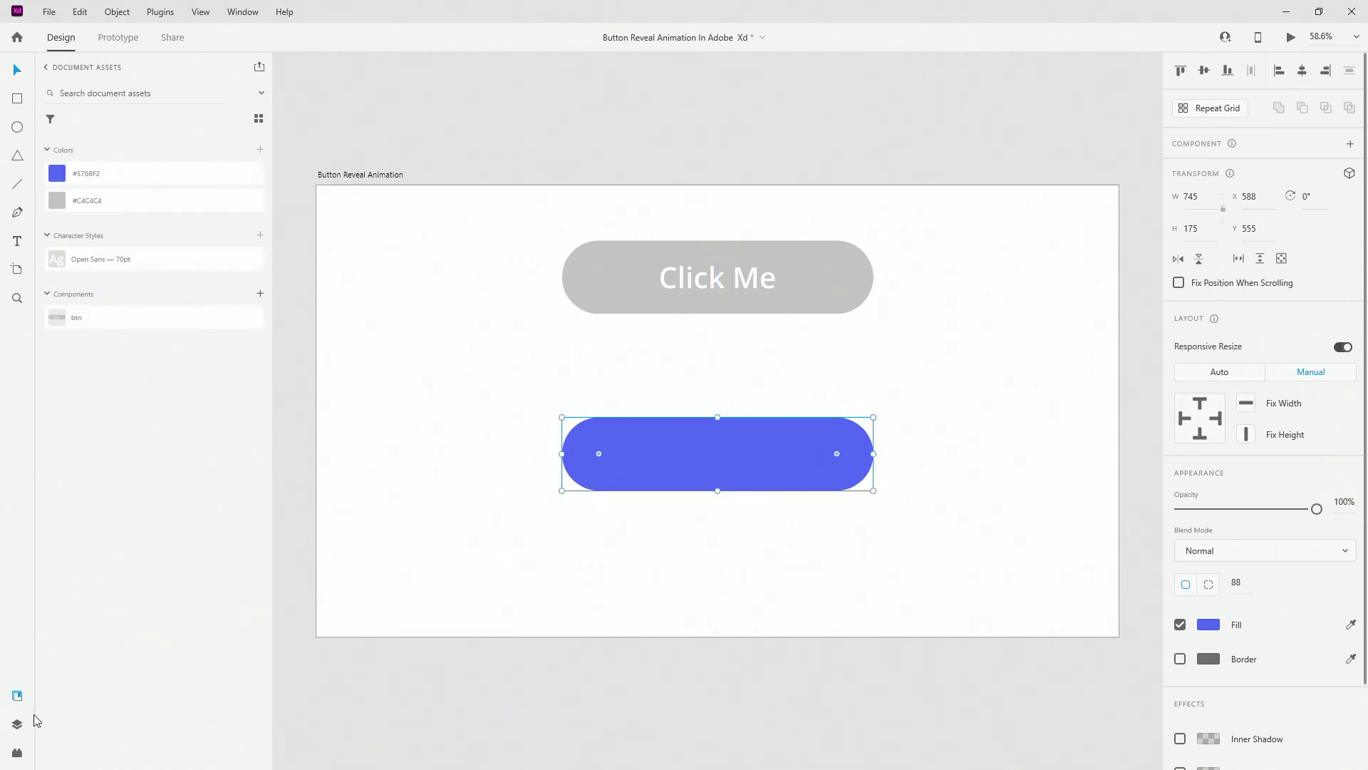
# Add a 'Click Me' text layer on the blue pill.
pyautogui.click(18, 724)
pyautogui.click(49, 146)
pyautogui.click(761, 298)
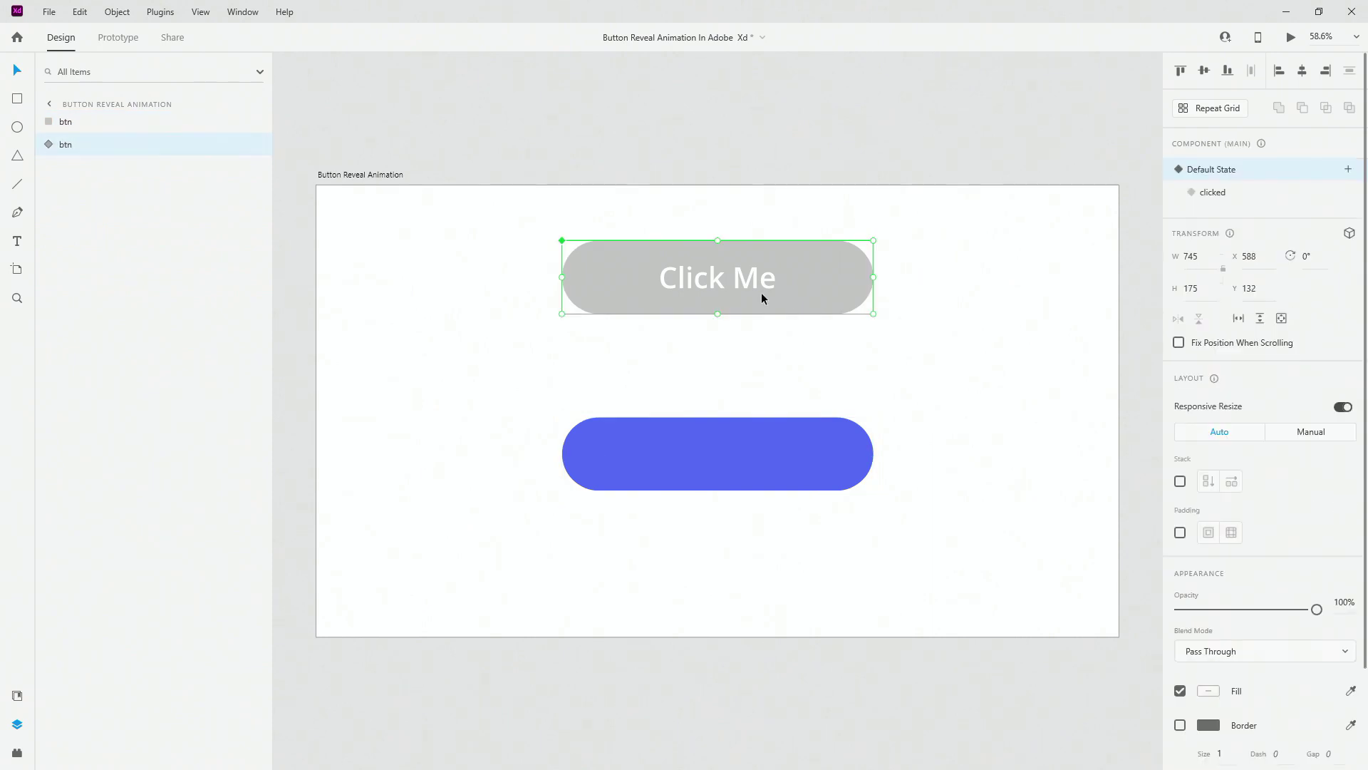
pyautogui.click(702, 454)
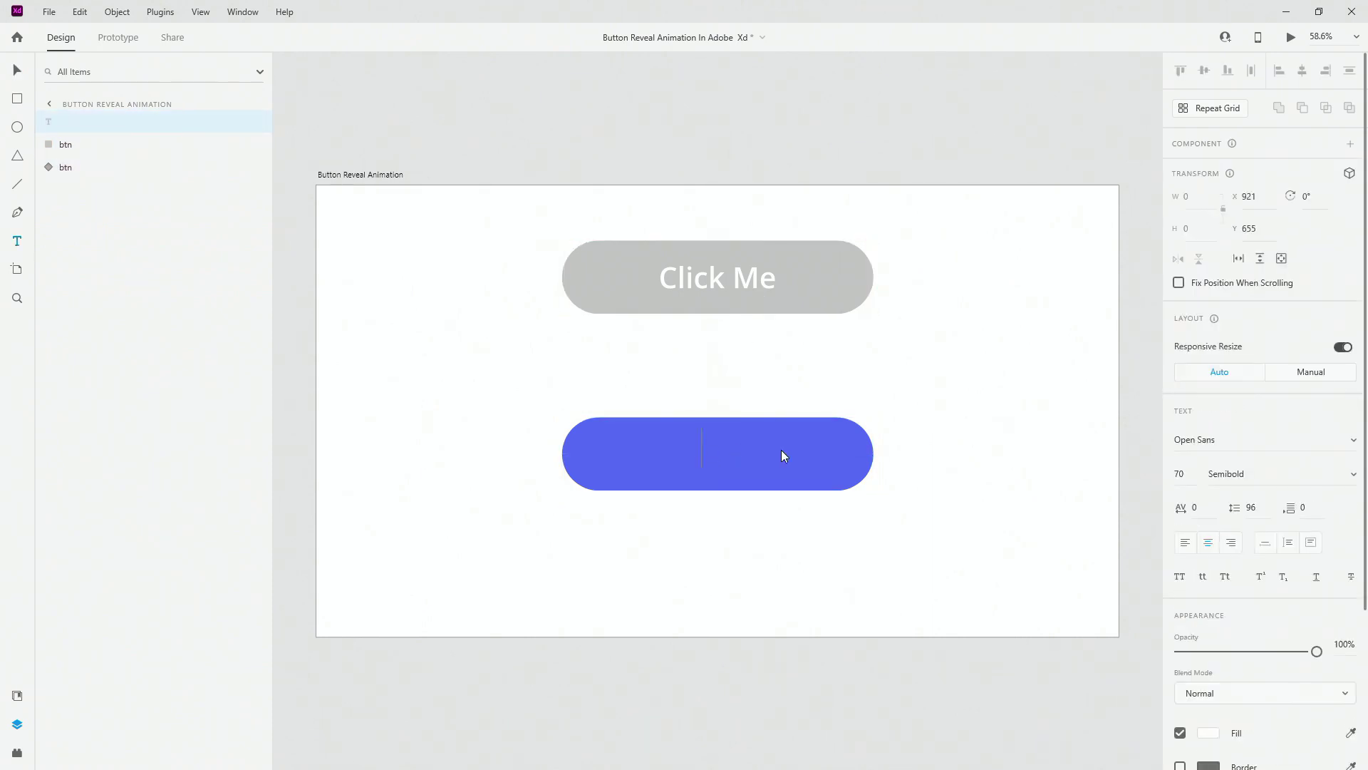
pyautogui.write('Click Me')
pyautogui.press('Escape')
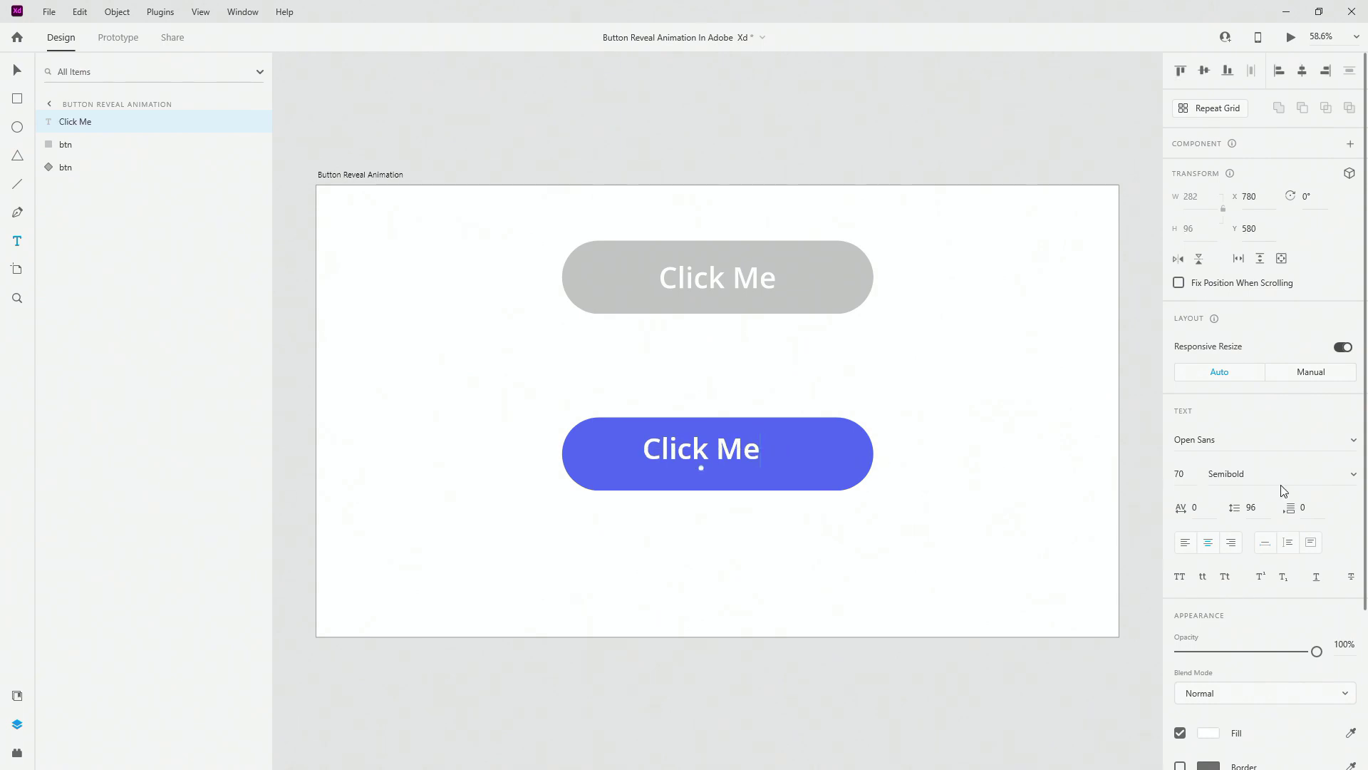
# Centre the Click Me text horizontally and vertically on the blue pill.
pyautogui.keyDown('shift'); pyautogui.click(91, 146); pyautogui.keyUp('shift')
pyautogui.click(1302, 69)
pyautogui.click(1204, 70)
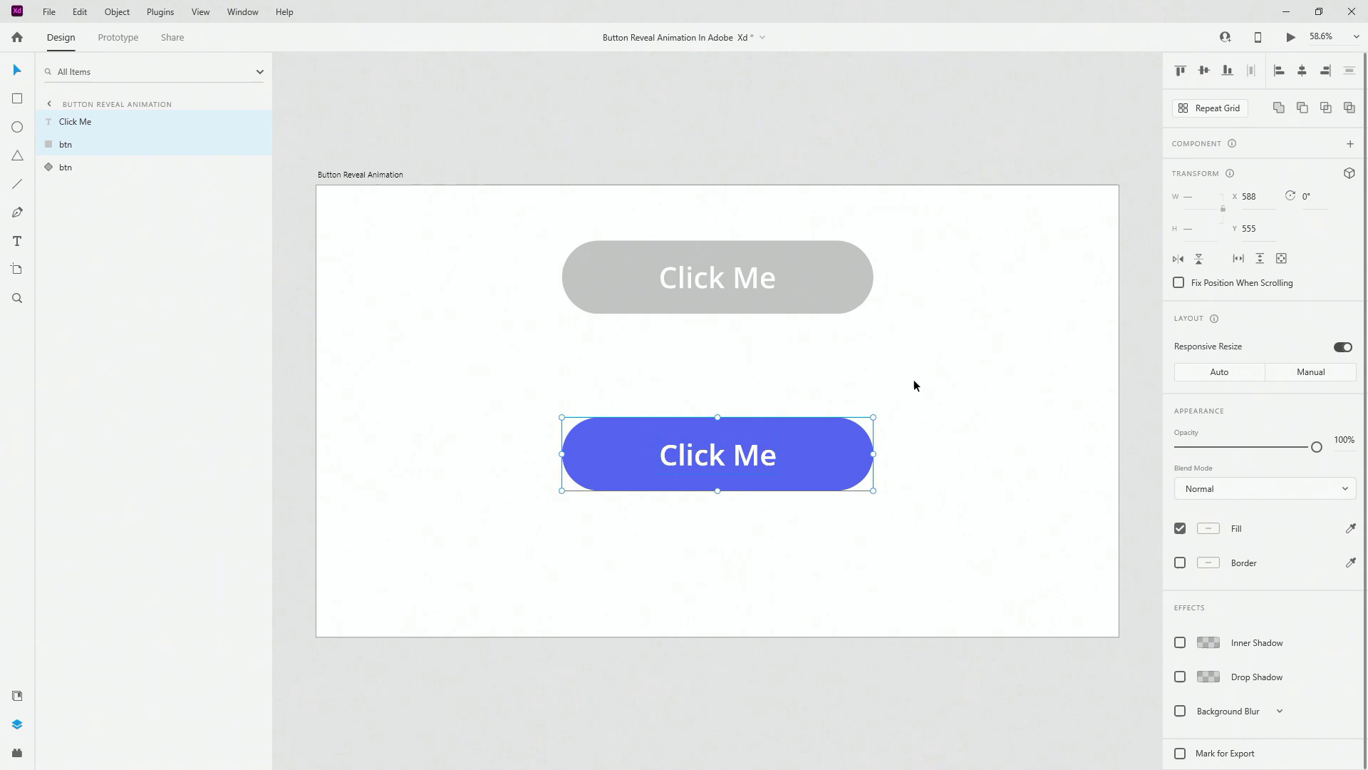
pyautogui.click(791, 395)
# Duplicate the Click Me text and retype the copy as 'Well Done'.
pyautogui.click(762, 447)
pyautogui.hotkey('ctrl', 'd')
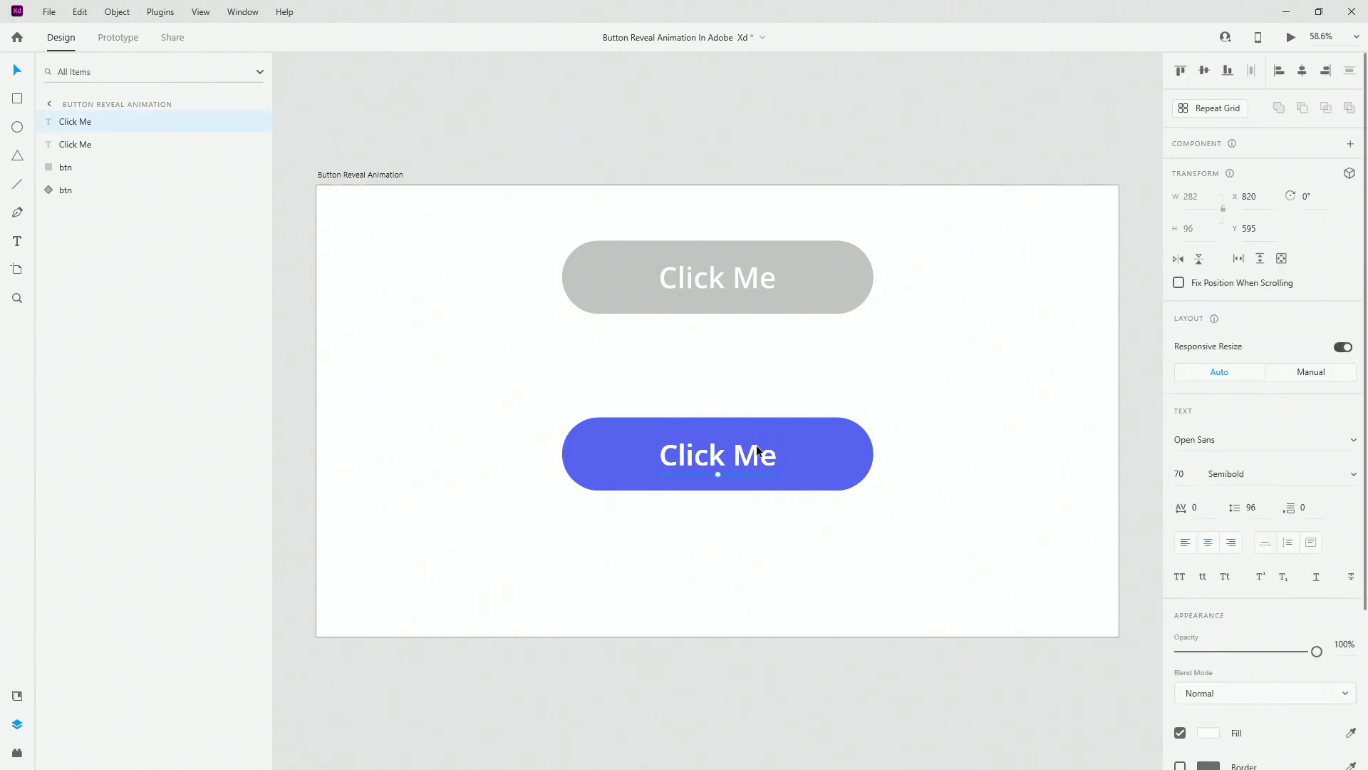
pyautogui.doubleClick(740, 455)
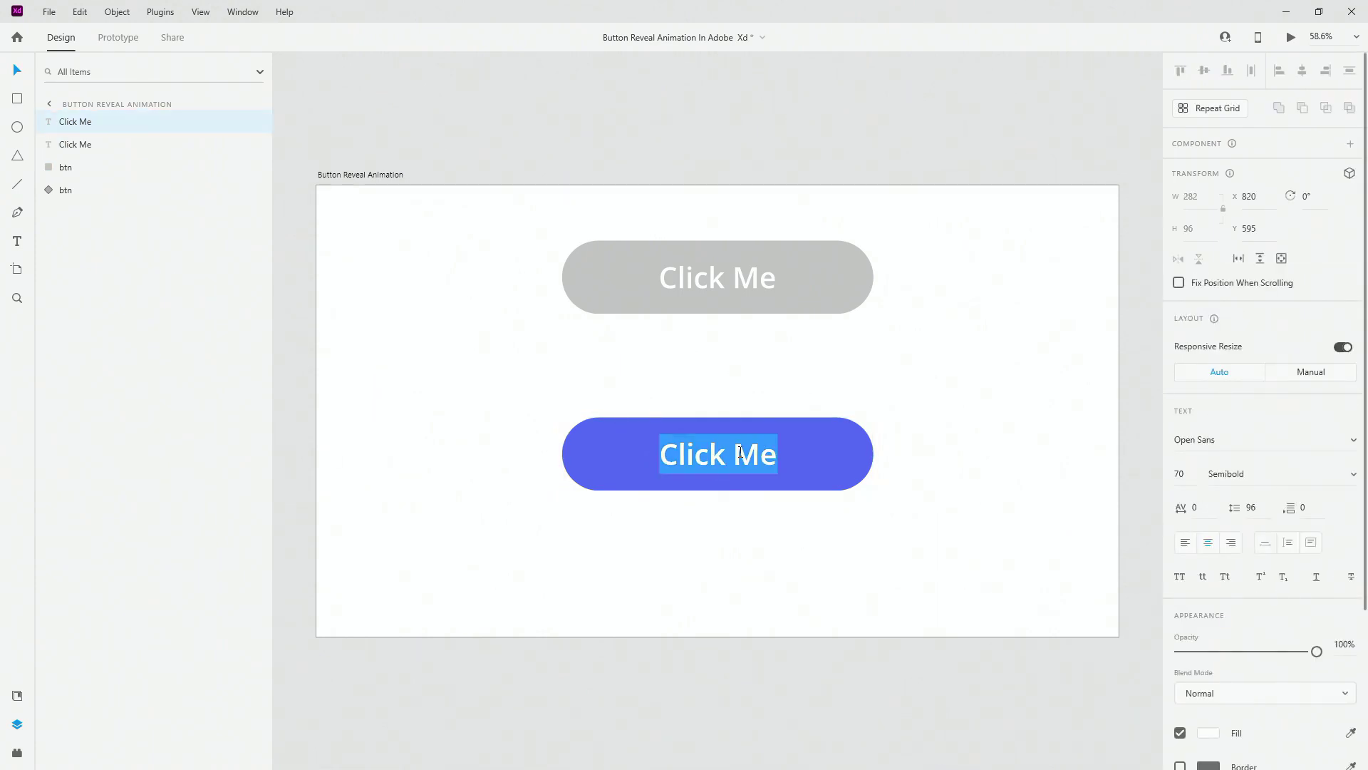
pyautogui.write('Well Done')
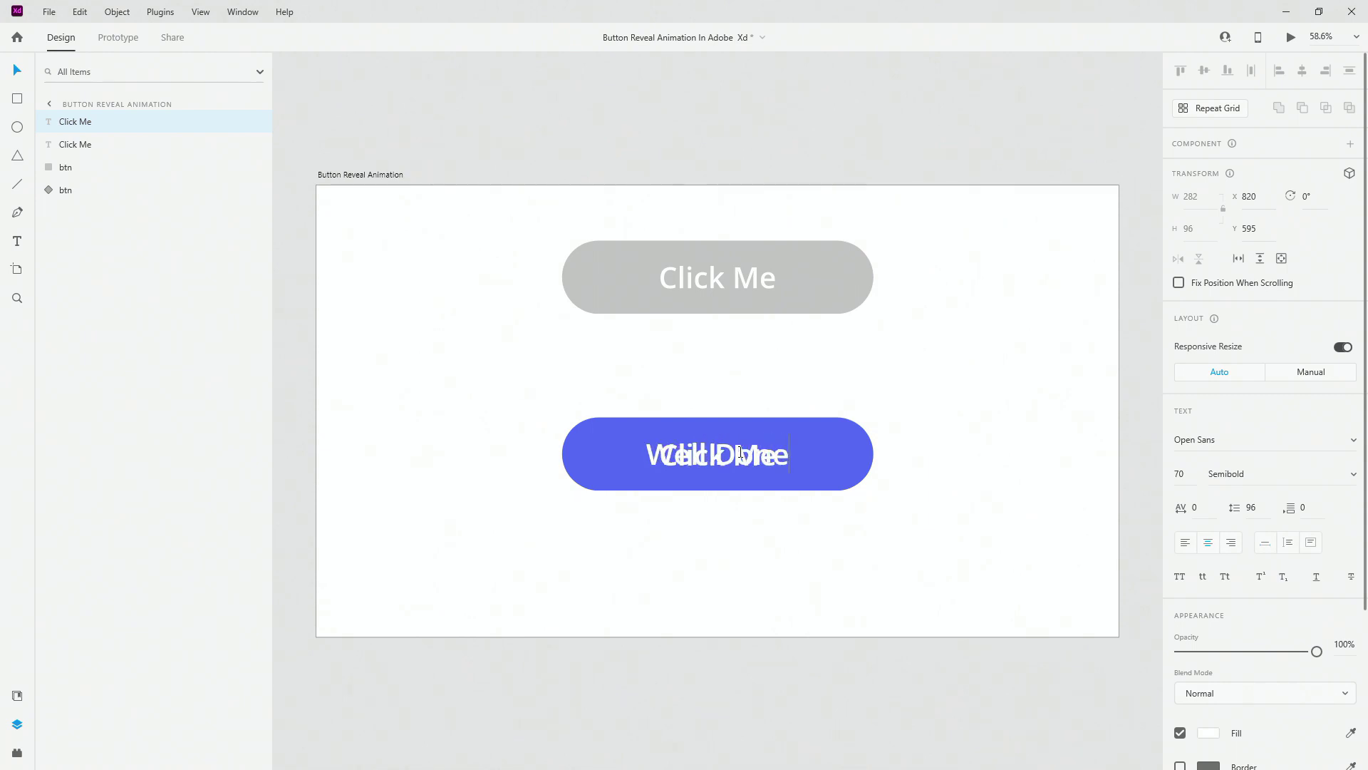
pyautogui.press('Escape')
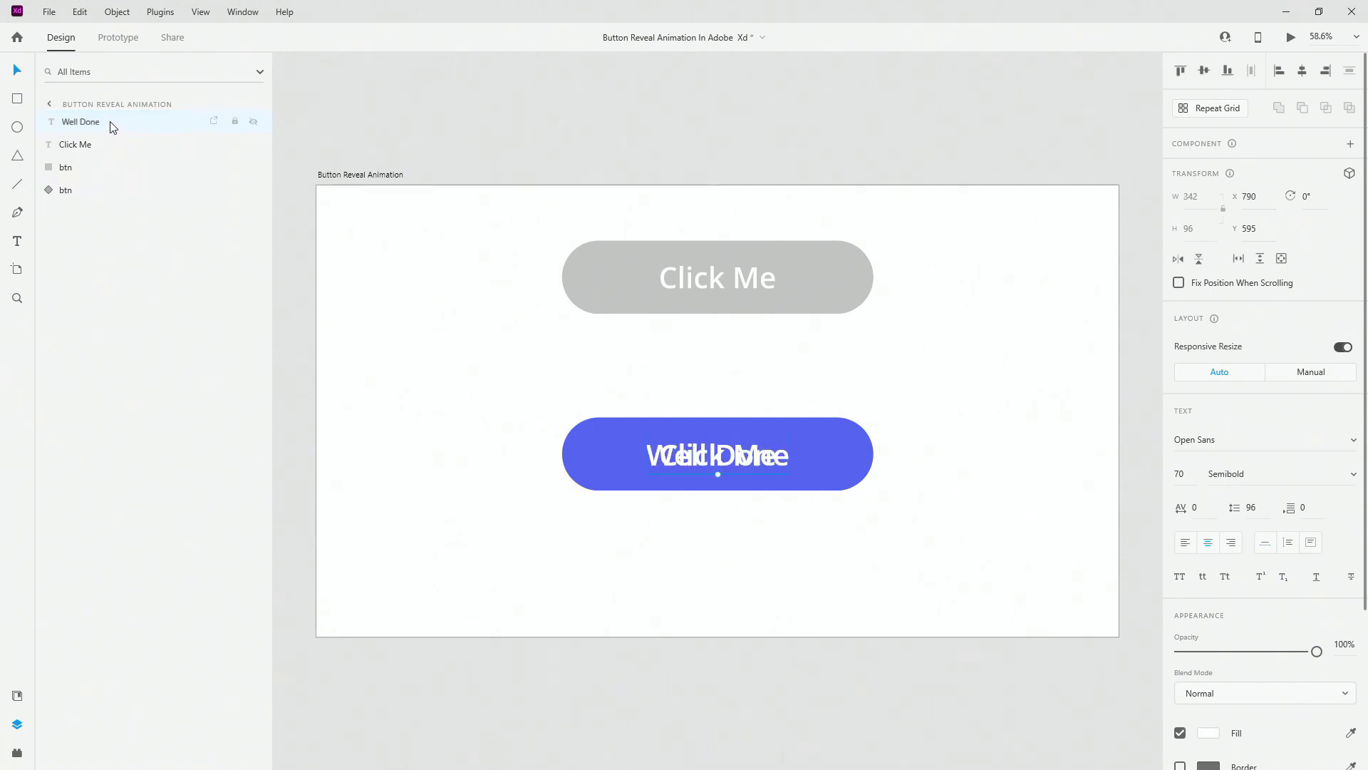
# Move Well Done below Click Me and duplicate the blue pill rectangle as 'mask'.
pyautogui.moveTo(109, 126); pyautogui.dragTo(104, 158)
pyautogui.click(95, 168)
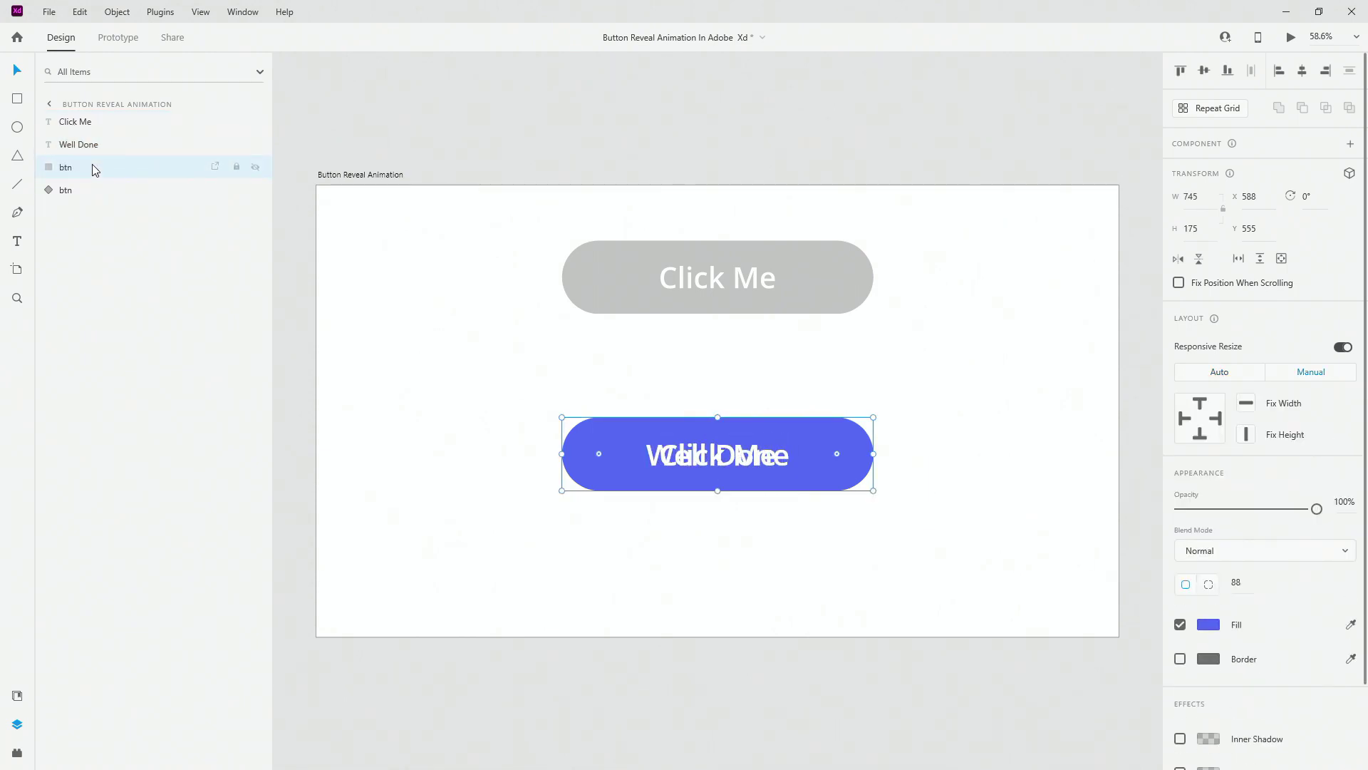
pyautogui.hotkey('ctrl', 'd')
pyautogui.doubleClick(66, 167)
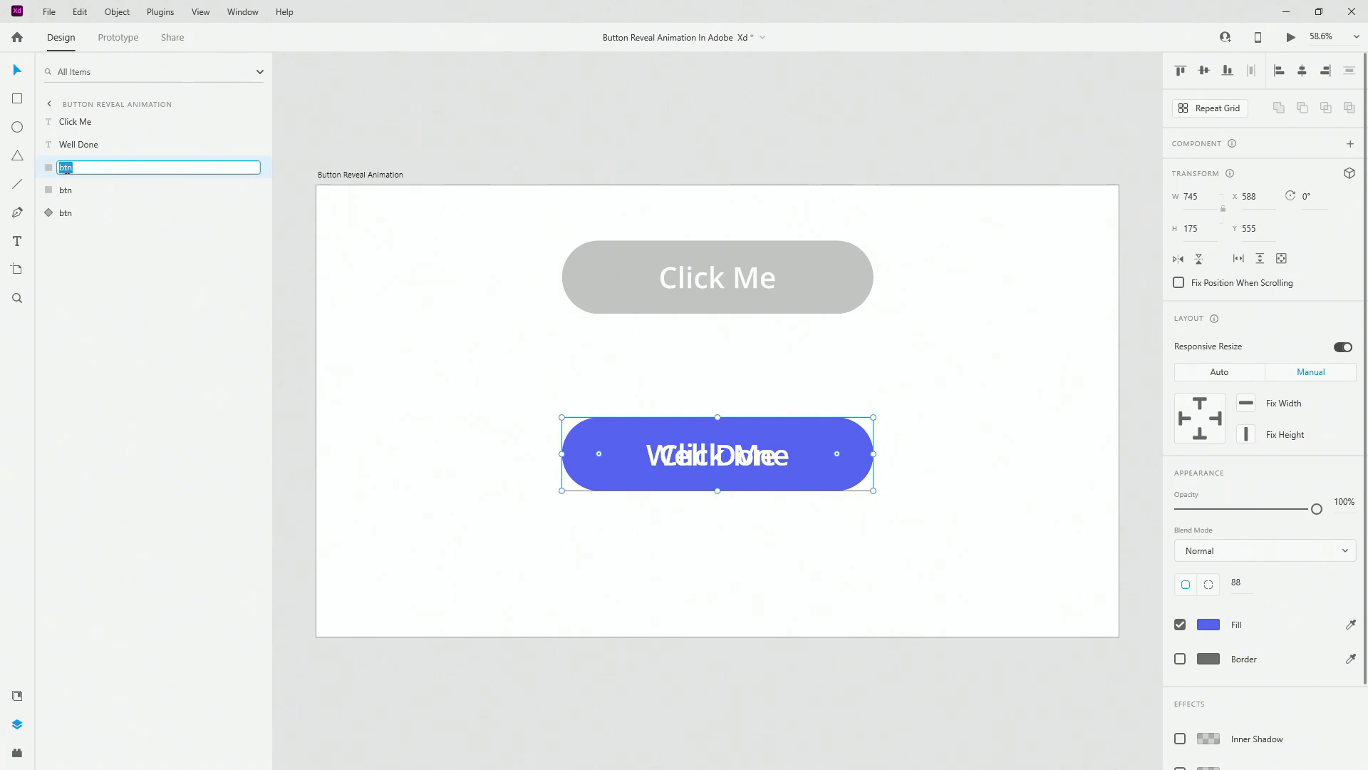
pyautogui.write('mask')
pyautogui.press('Return')
# Colour mask grey #C4C4C4, move it to the top of the layers and hide it.
pyautogui.click(17, 695)
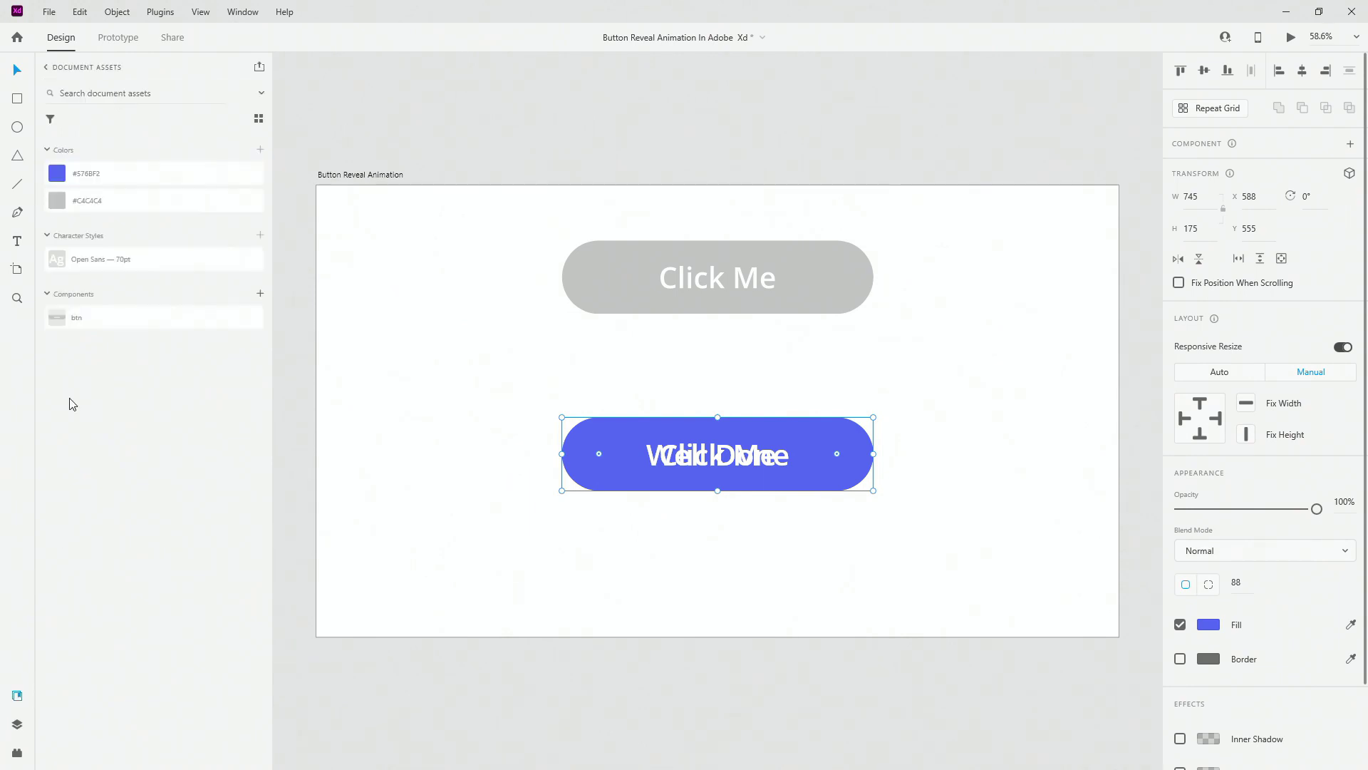
pyautogui.click(78, 203)
pyautogui.click(17, 724)
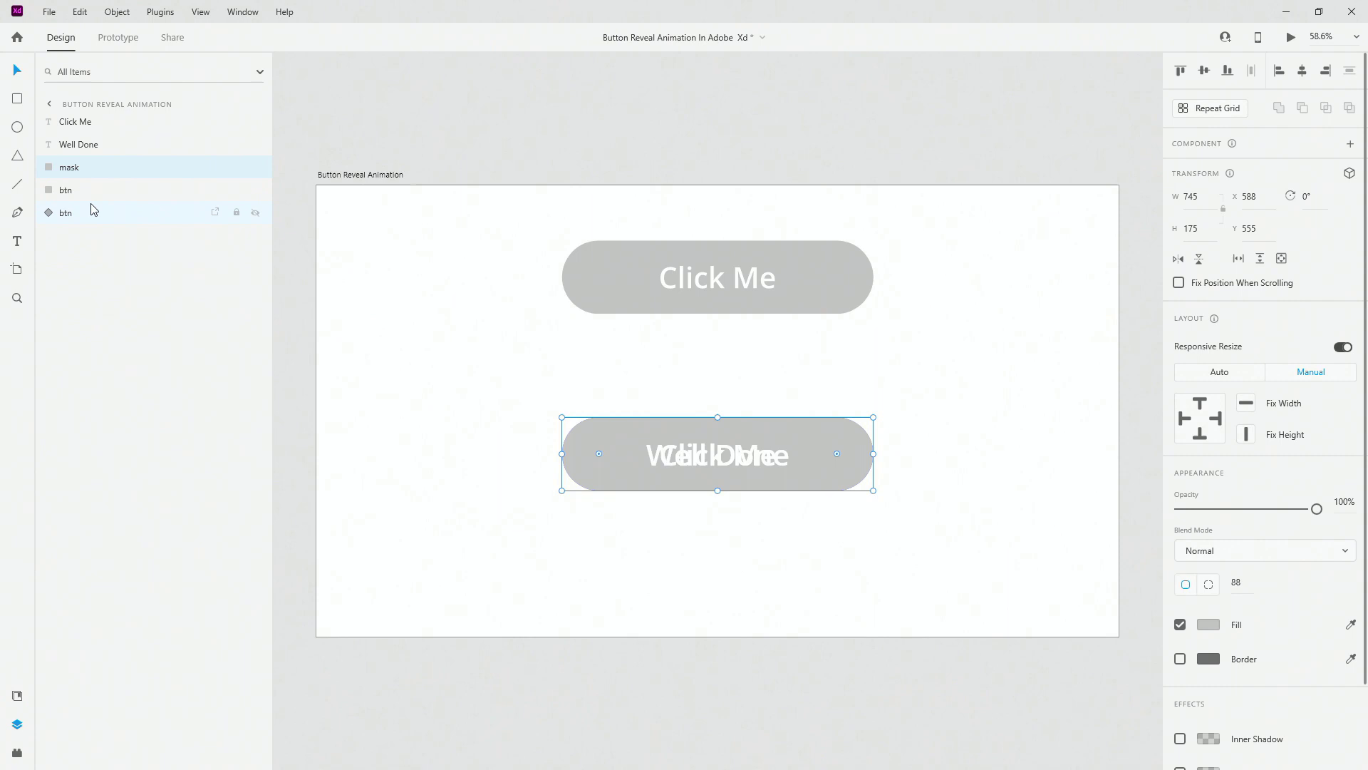
pyautogui.moveTo(99, 168); pyautogui.dragTo(104, 115)
pyautogui.click(255, 121)
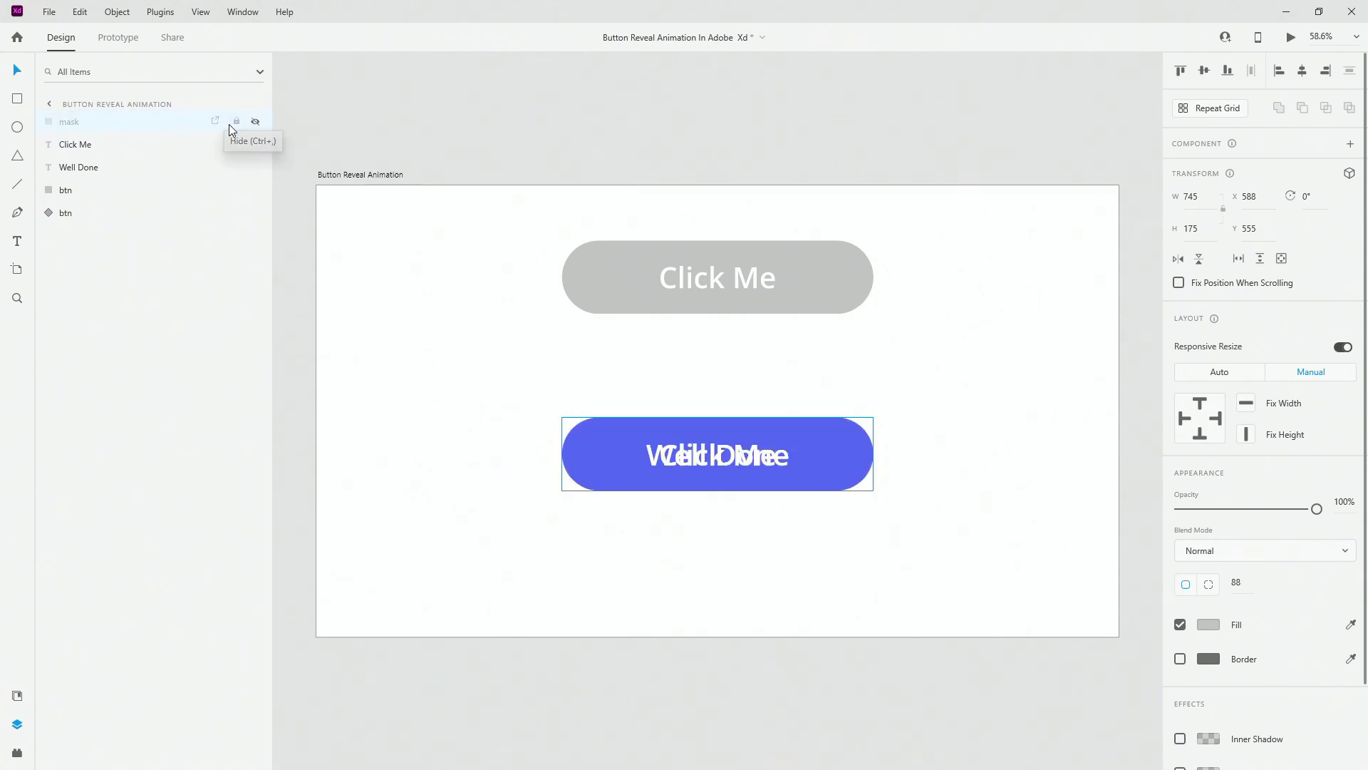
# Set the Well Done text to 0% opacity.
pyautogui.click(91, 191)
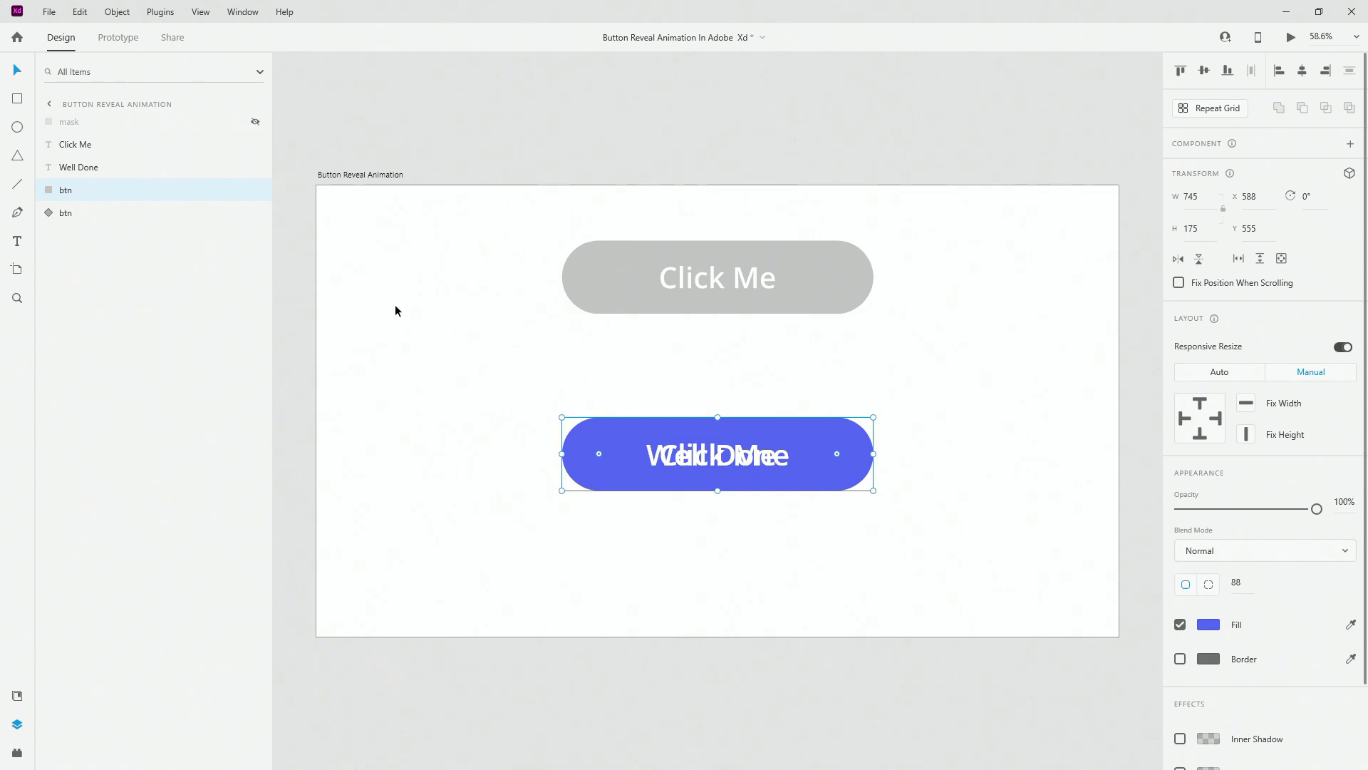
pyautogui.click(120, 167)
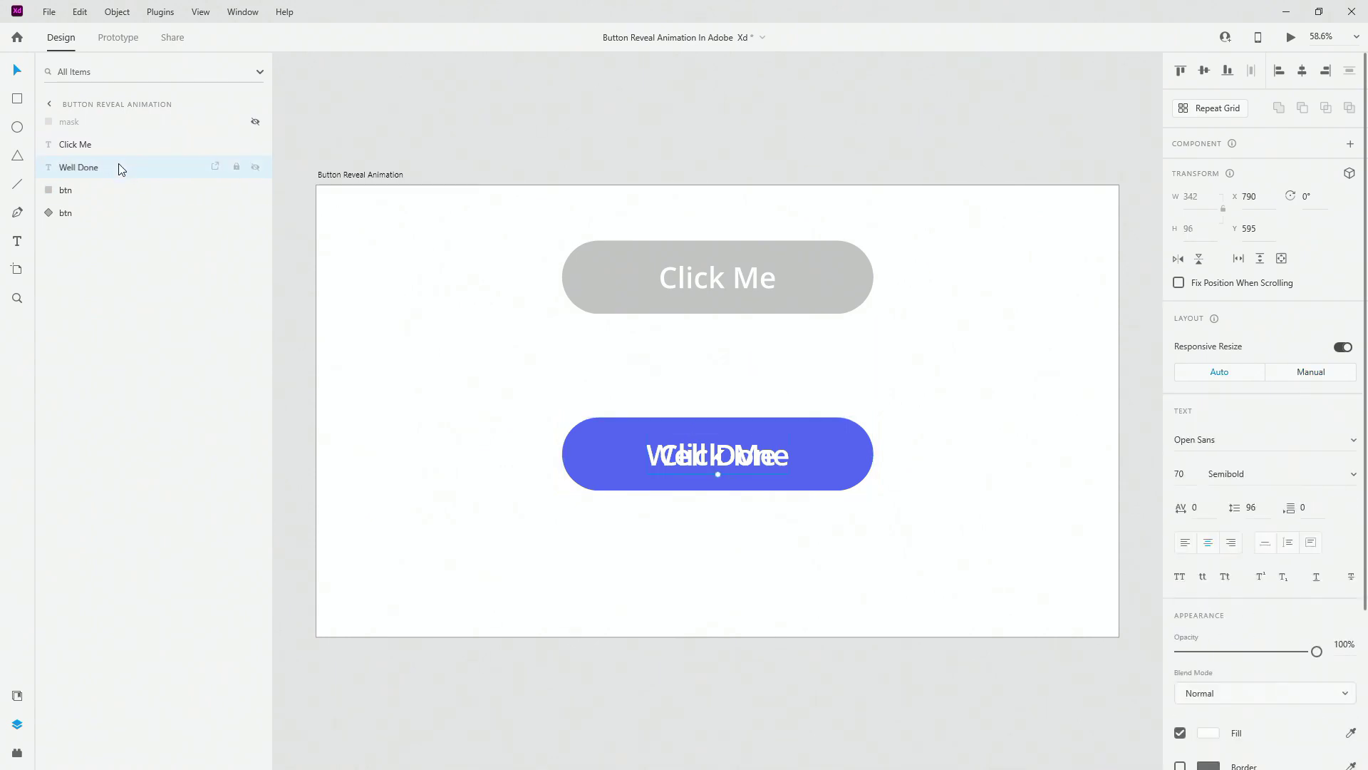
pyautogui.press('0')
pyautogui.press('0')
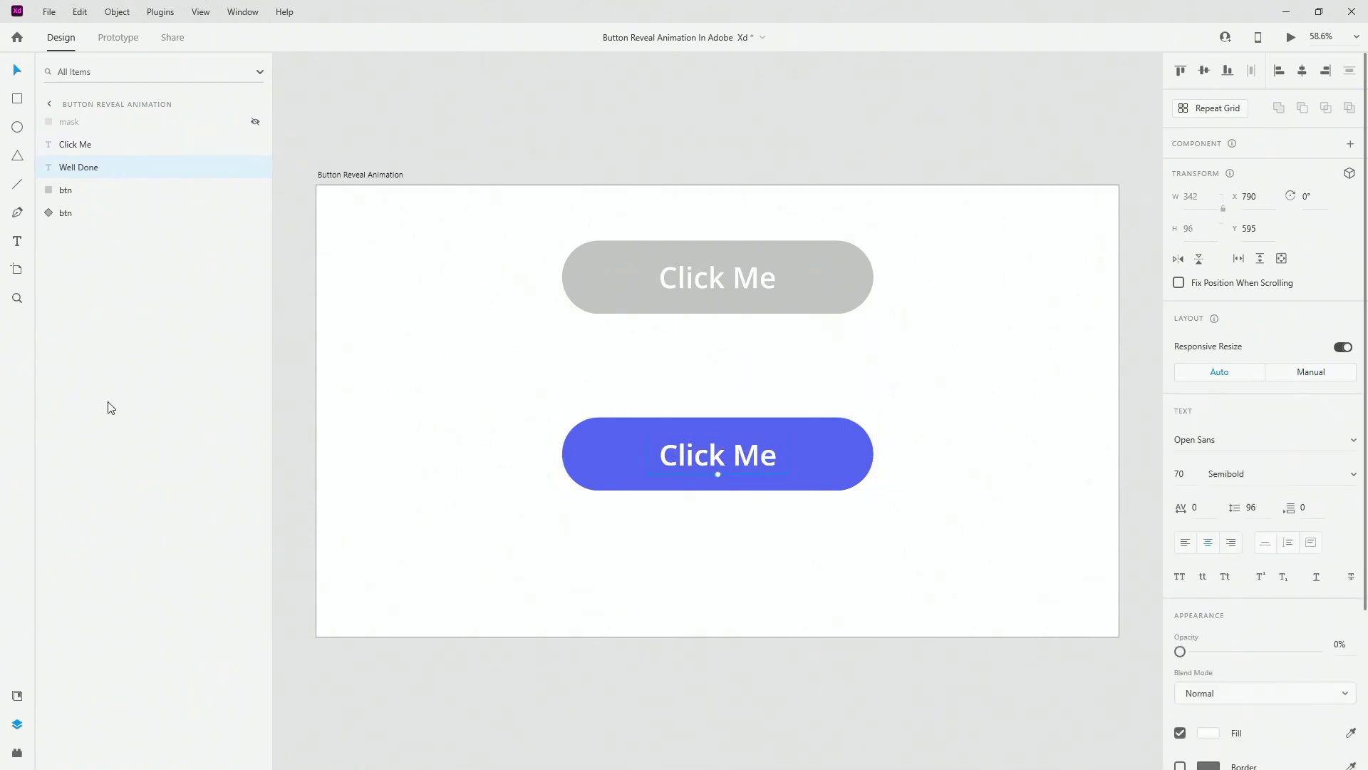
# Draw rectangles covering the left and right halves of the blue pill.
pyautogui.click(17, 98)
pyautogui.scroll(3, 712, 424)
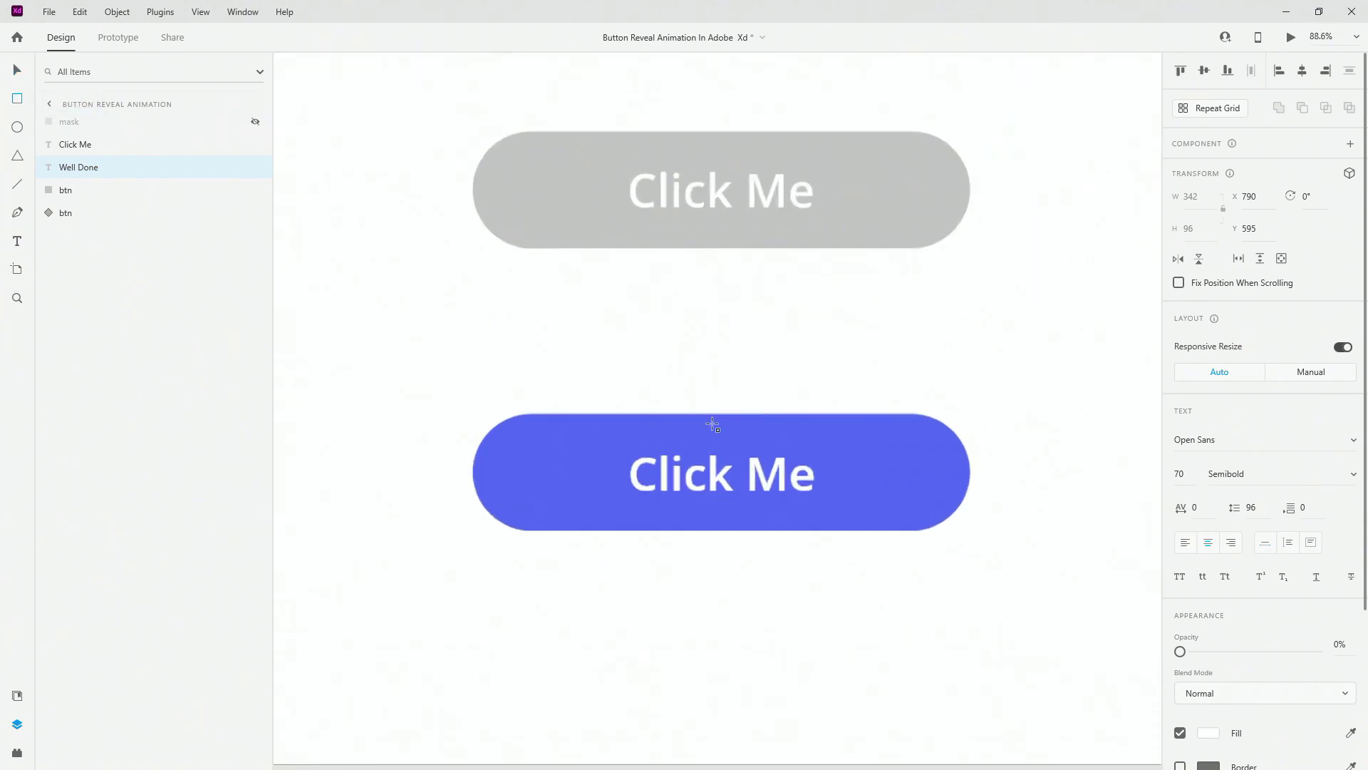
pyautogui.moveTo(459, 389)
pyautogui.mouseDown()
pyautogui.moveTo(503, 525)
pyautogui.moveTo(715, 557)
pyautogui.moveTo(707, 566)
pyautogui.mouseUp()
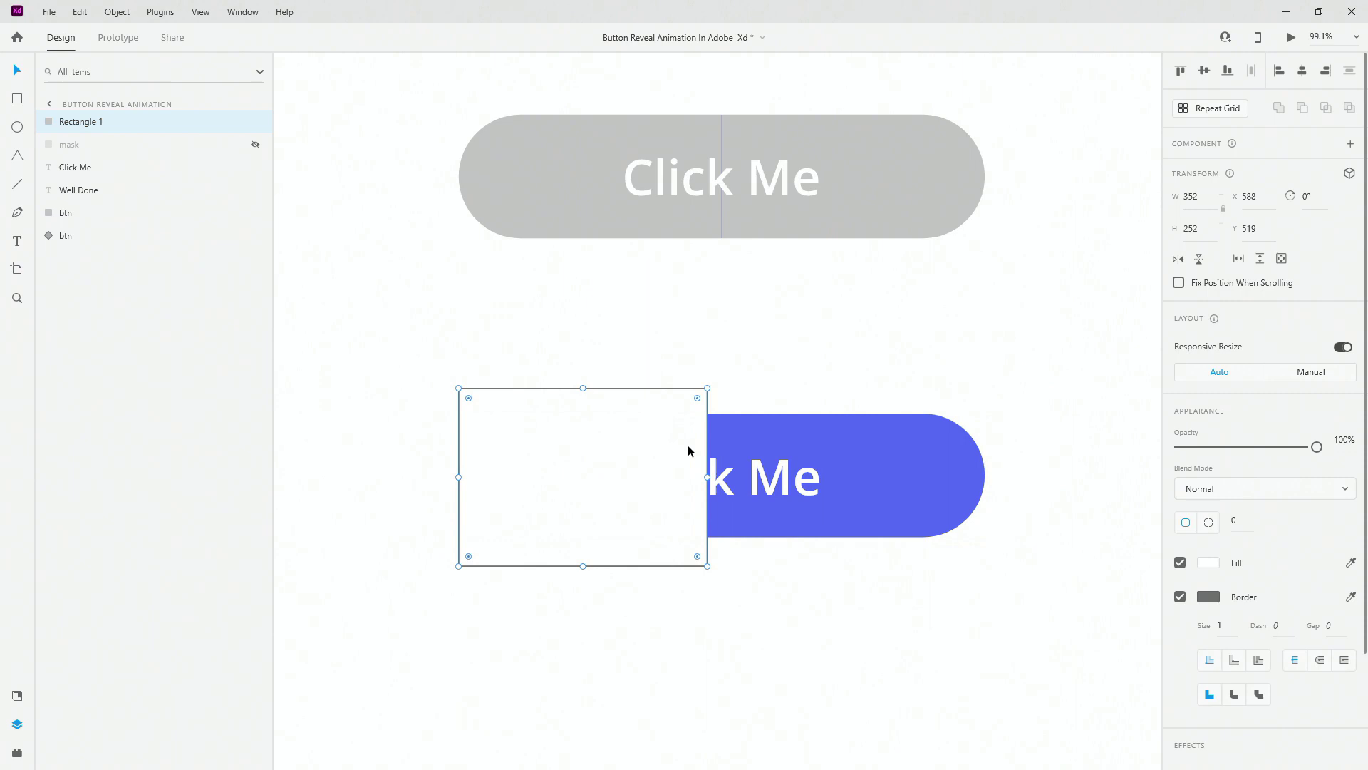
pyautogui.moveTo(707, 477)
pyautogui.mouseDown()
pyautogui.moveTo(663, 479)
pyautogui.moveTo(741, 483)
pyautogui.moveTo(702, 491)
pyautogui.moveTo(721, 496)
pyautogui.mouseUp()
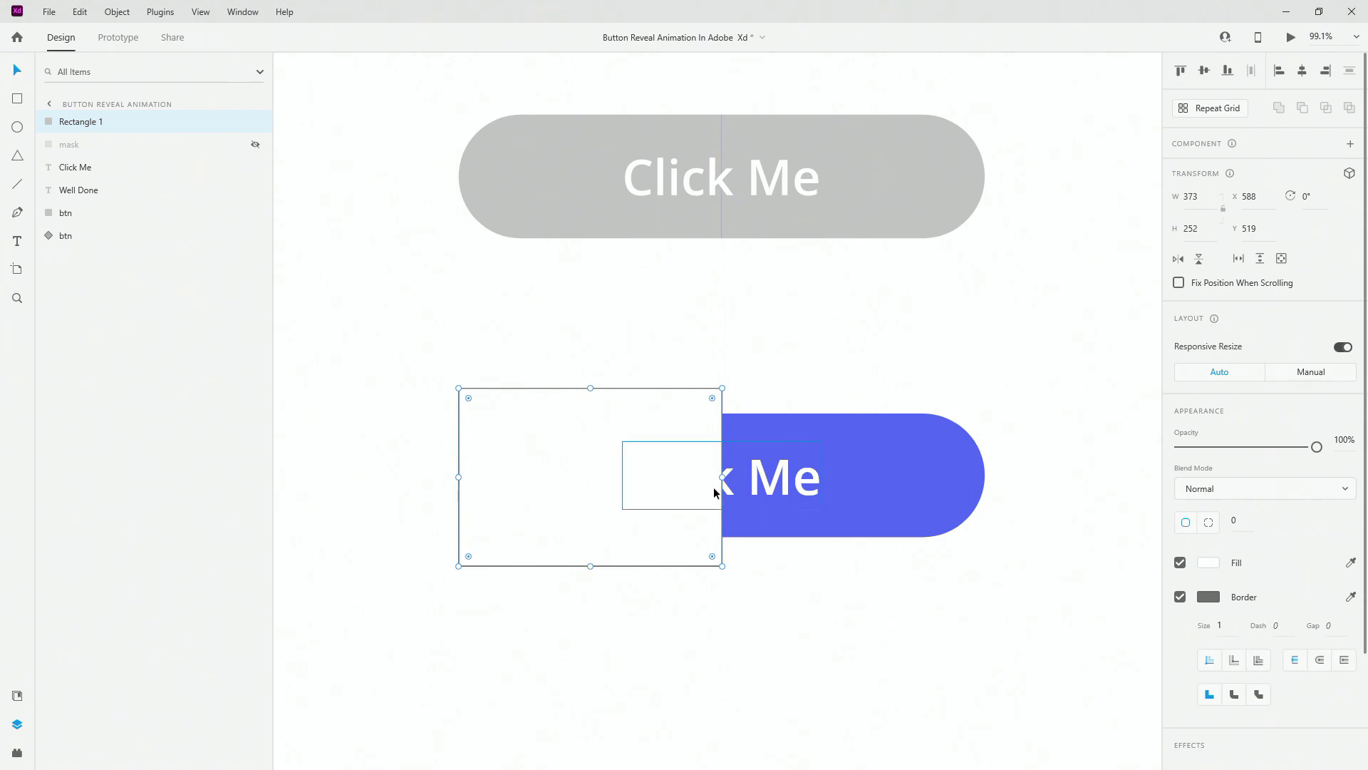
pyautogui.hotkey('ctrl', 'd')
pyautogui.moveTo(583, 422); pyautogui.dragTo(841, 421)
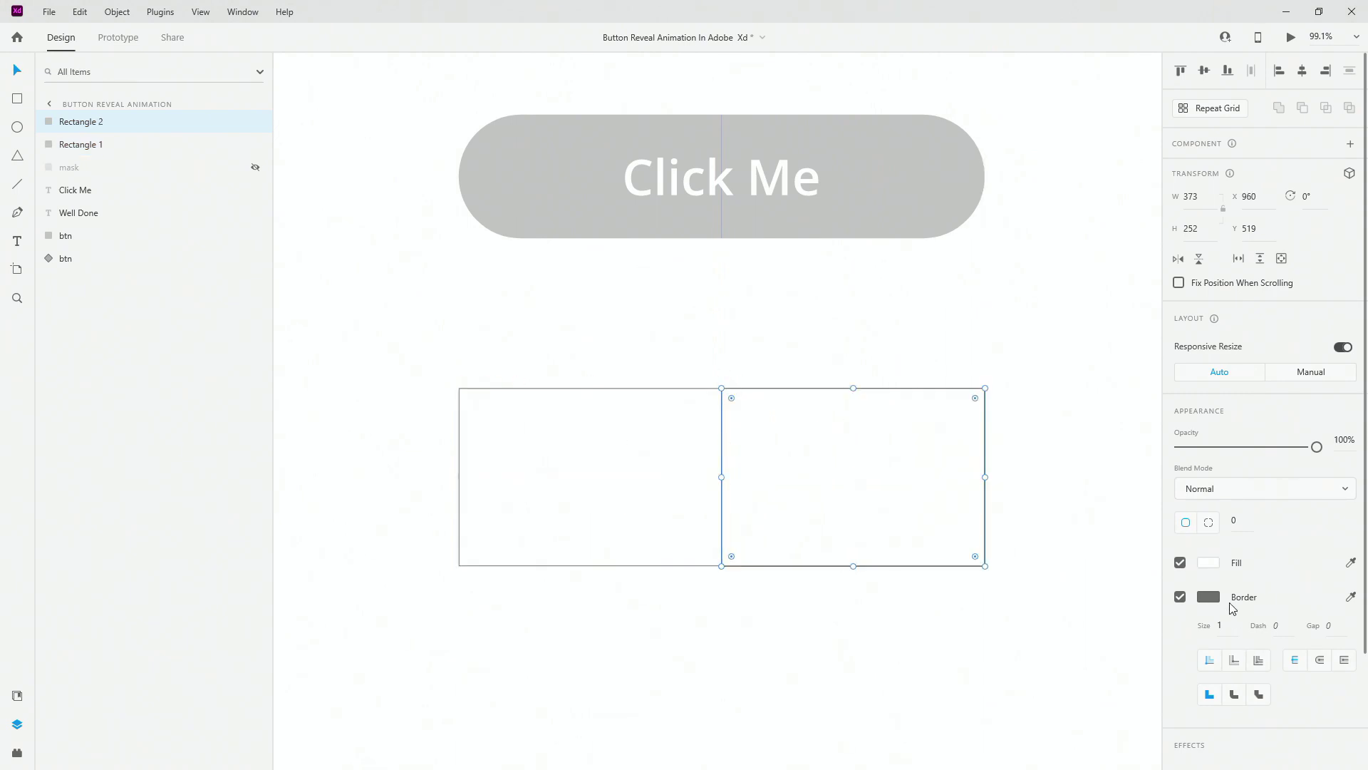
# Remove the border from both rectangles and fill them grey #C4C4C4.
pyautogui.keyDown('shift'); pyautogui.click(704, 431); pyautogui.keyUp('shift')
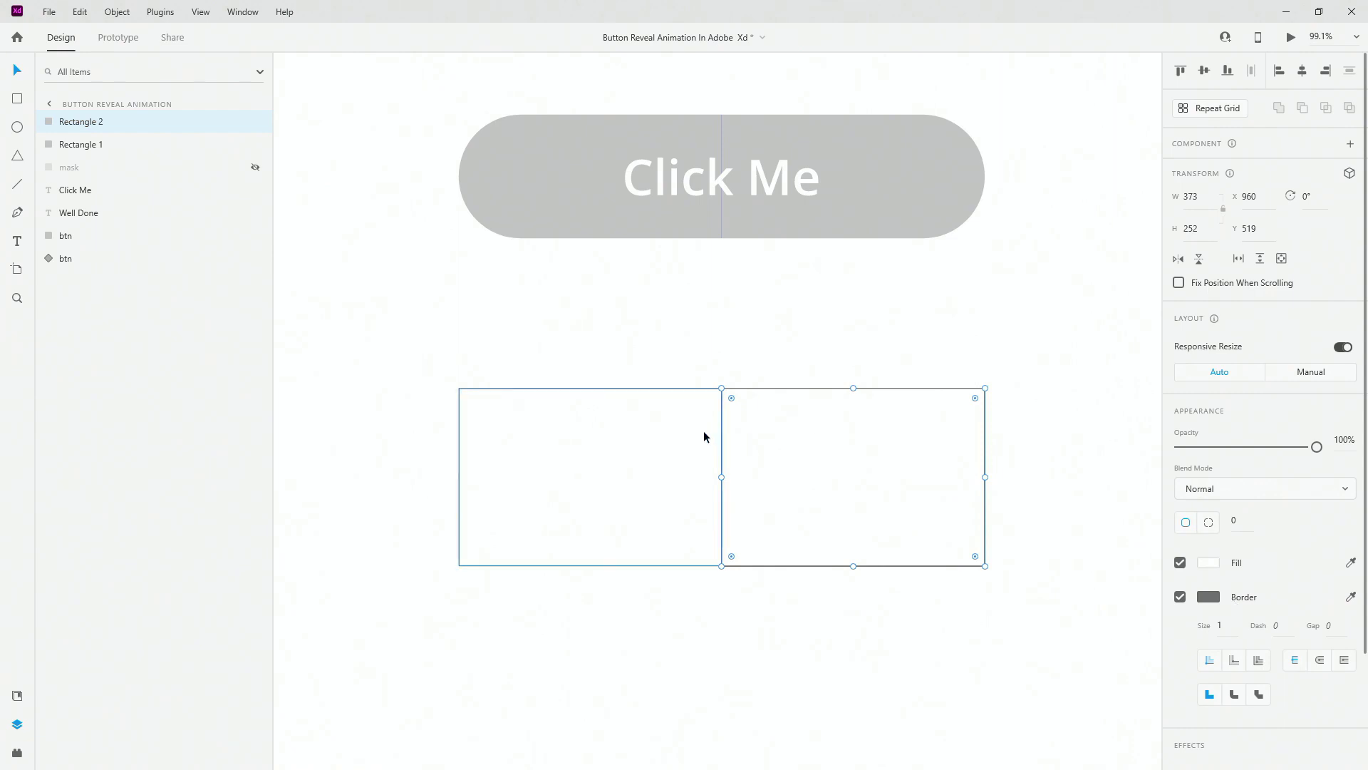
pyautogui.click(1180, 596)
pyautogui.click(697, 327)
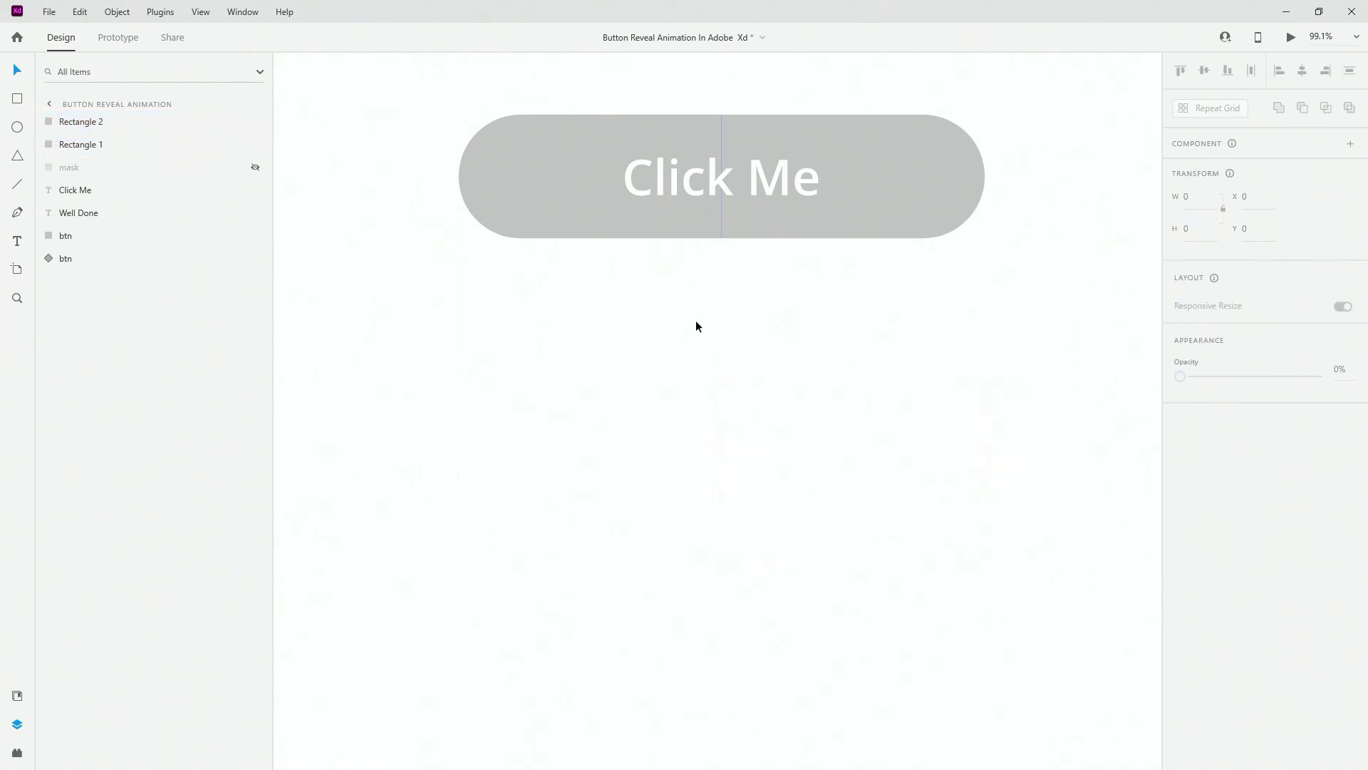
pyautogui.click(782, 482)
pyautogui.keyDown('shift'); pyautogui.click(639, 476); pyautogui.keyUp('shift')
pyautogui.click(17, 695)
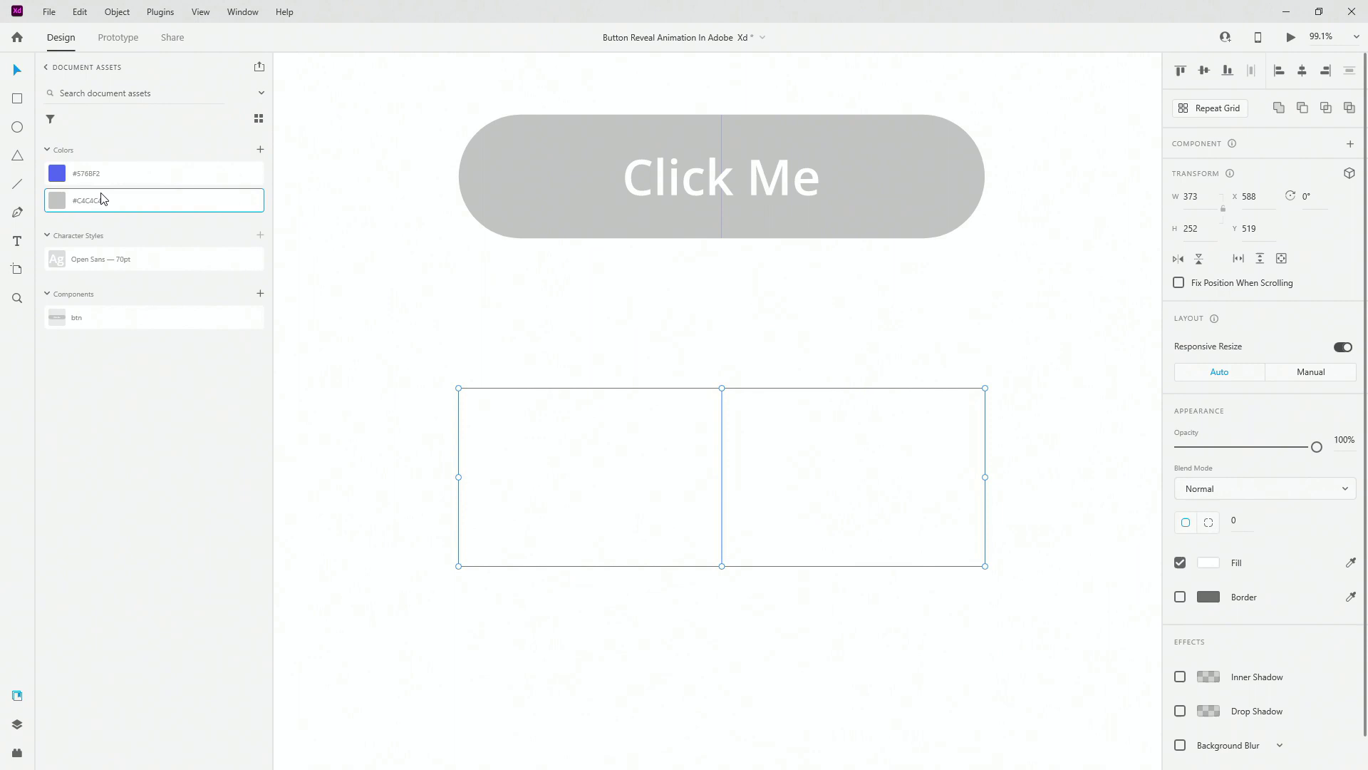
pyautogui.click(100, 200)
pyautogui.click(19, 724)
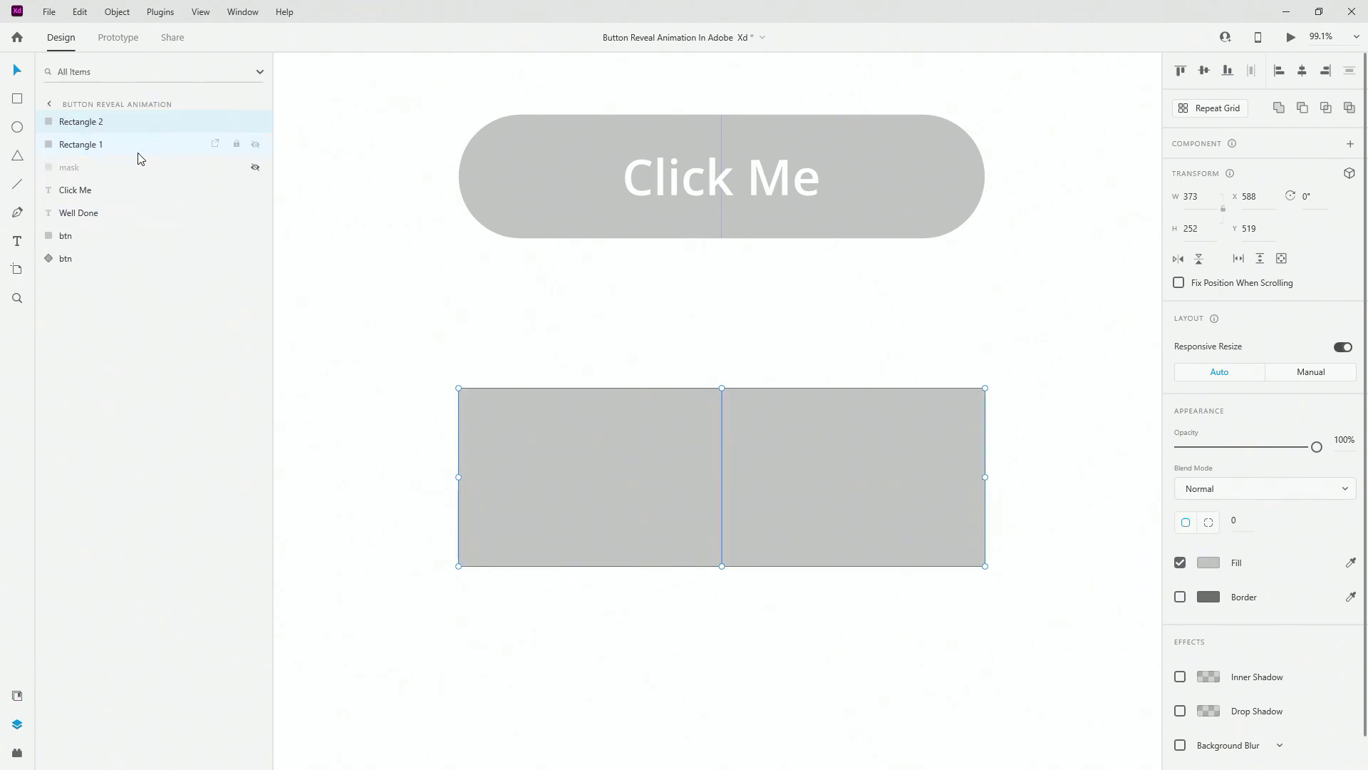
# Close the gap between the halves and widen each slightly outward.
pyautogui.click(623, 456)
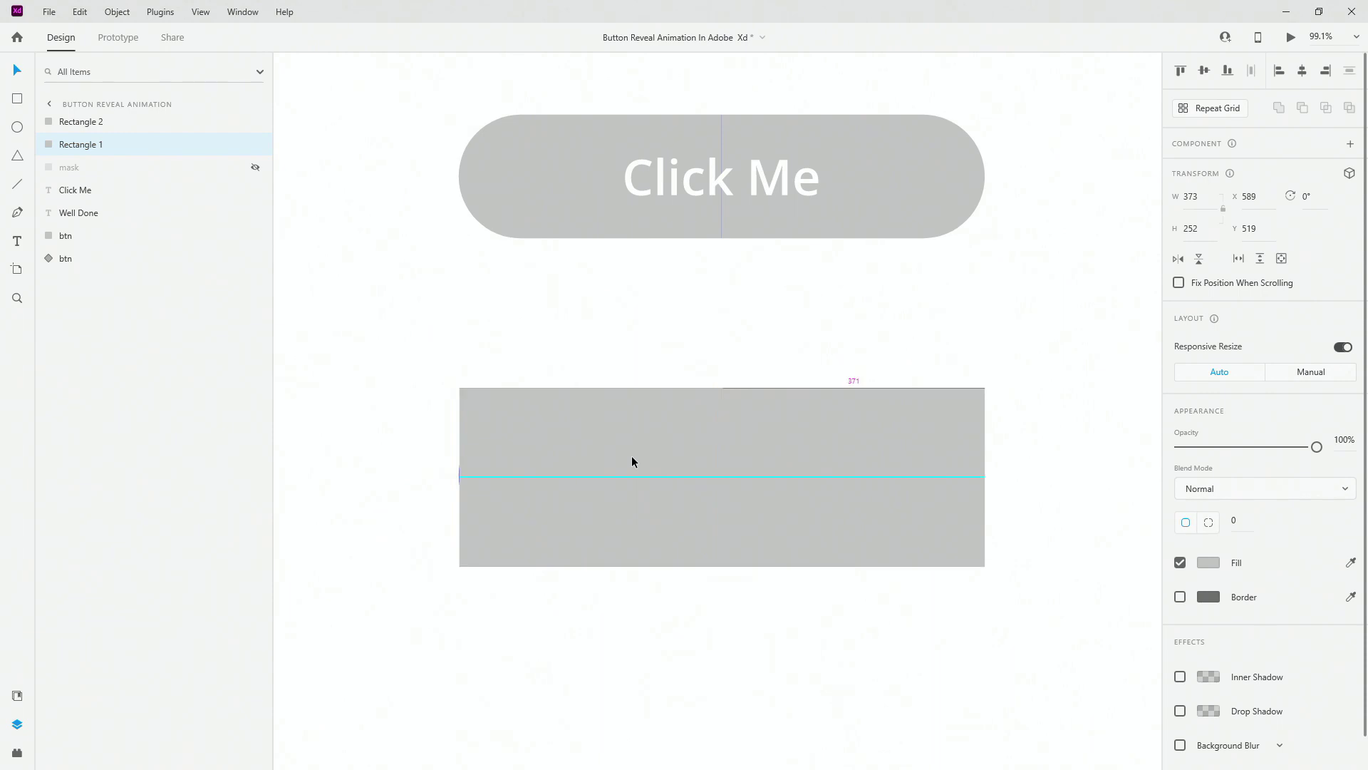
pyautogui.click(817, 467)
pyautogui.moveTo(817, 467); pyautogui.dragTo(816, 466)
pyautogui.click(491, 486)
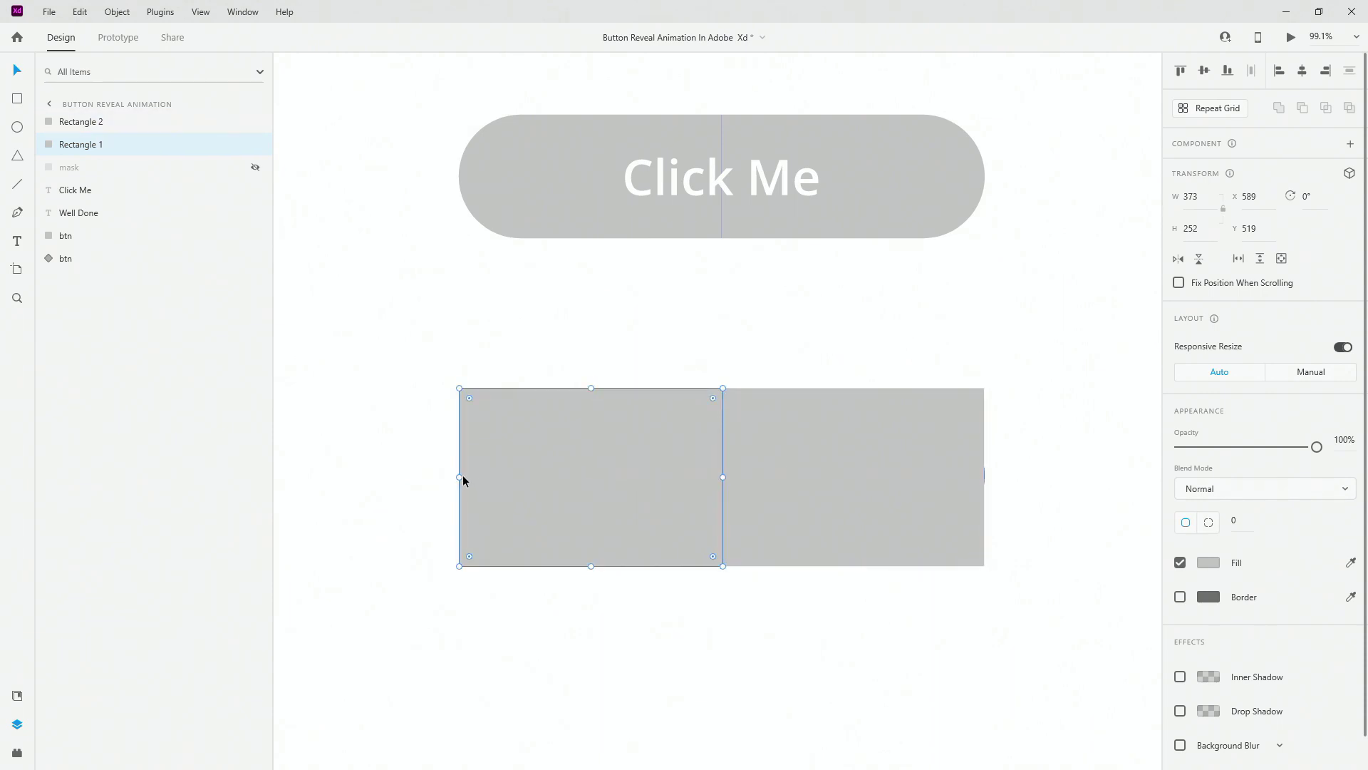
pyautogui.moveTo(460, 476); pyautogui.dragTo(442, 477)
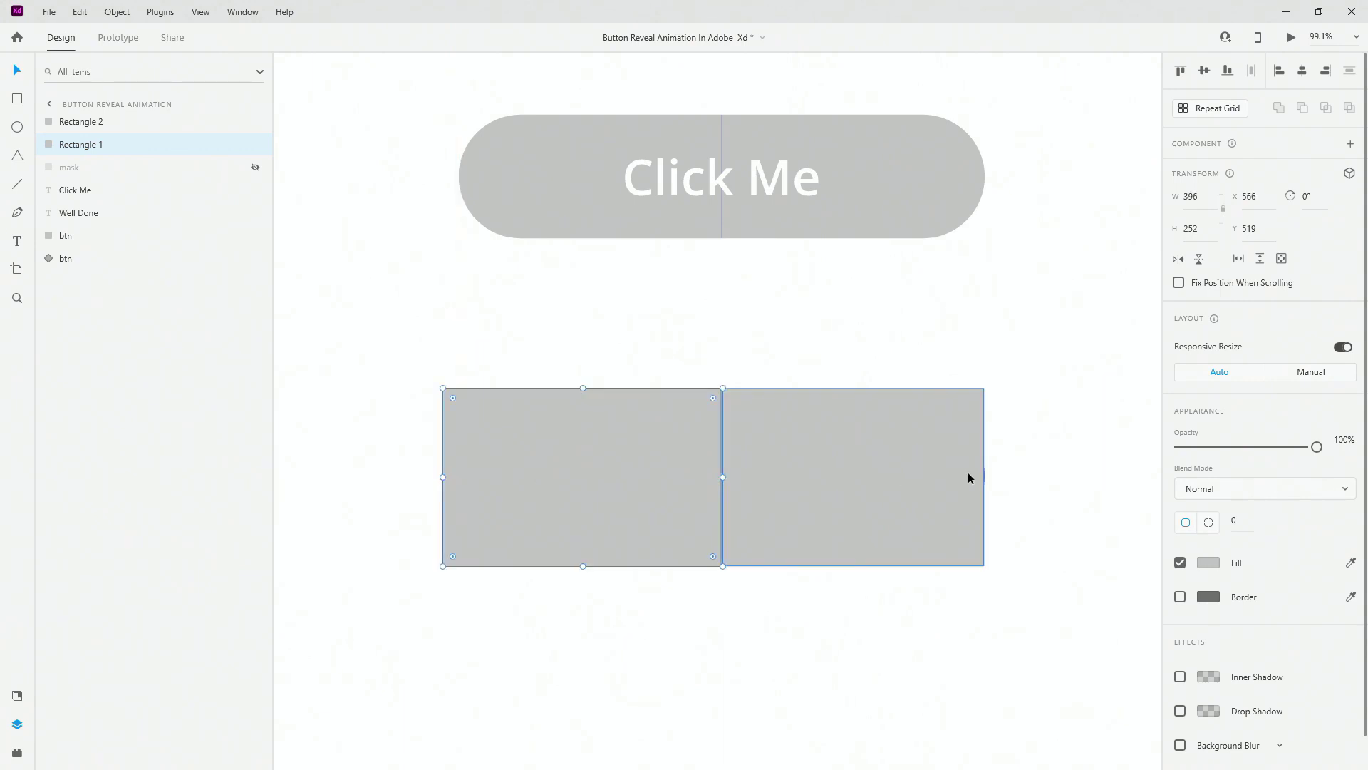
pyautogui.click(969, 477)
pyautogui.moveTo(984, 477); pyautogui.dragTo(998, 477)
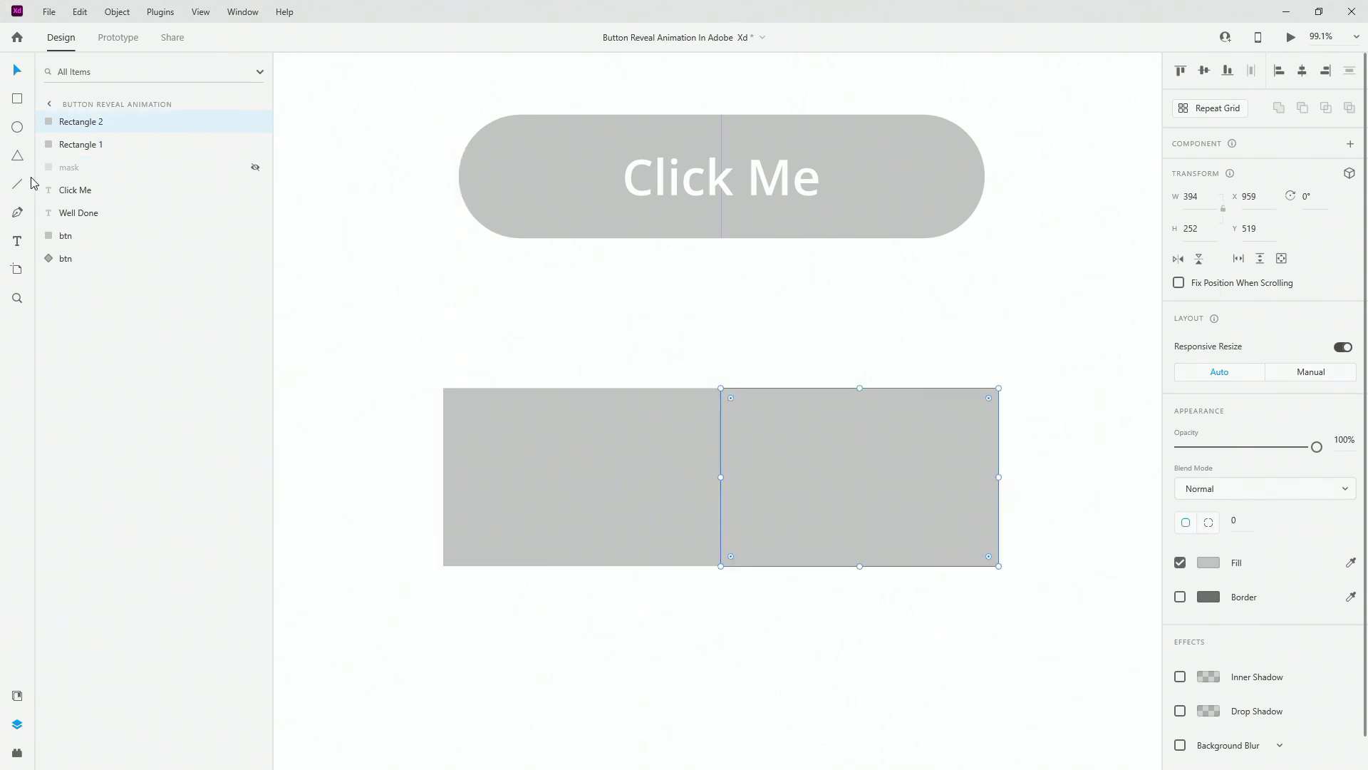
# Reorder the rectangle layers and rename them 'right' and 'left'.
pyautogui.moveTo(89, 122); pyautogui.dragTo(84, 147)
pyautogui.doubleClick(84, 146)
pyautogui.write('right')
pyautogui.press('Return')
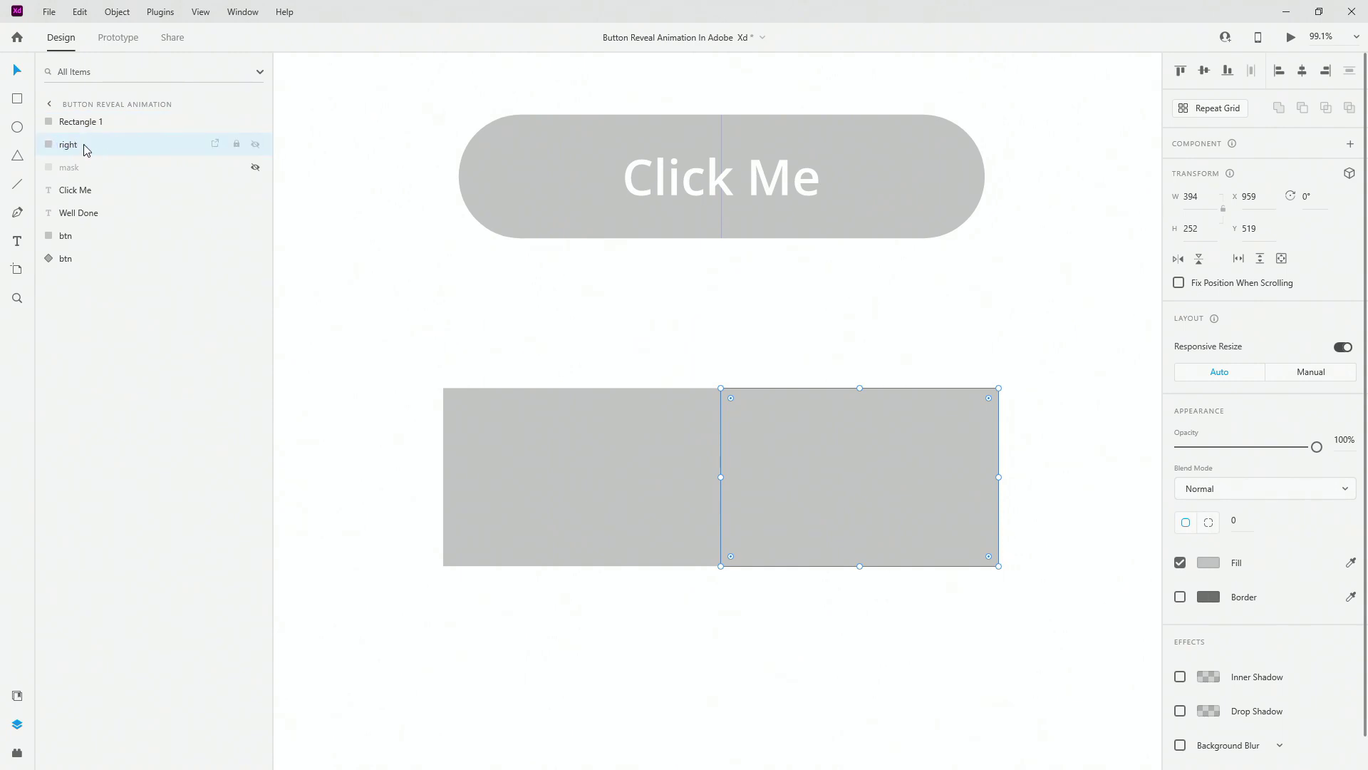
pyautogui.click(83, 122)
pyautogui.doubleClick(83, 123)
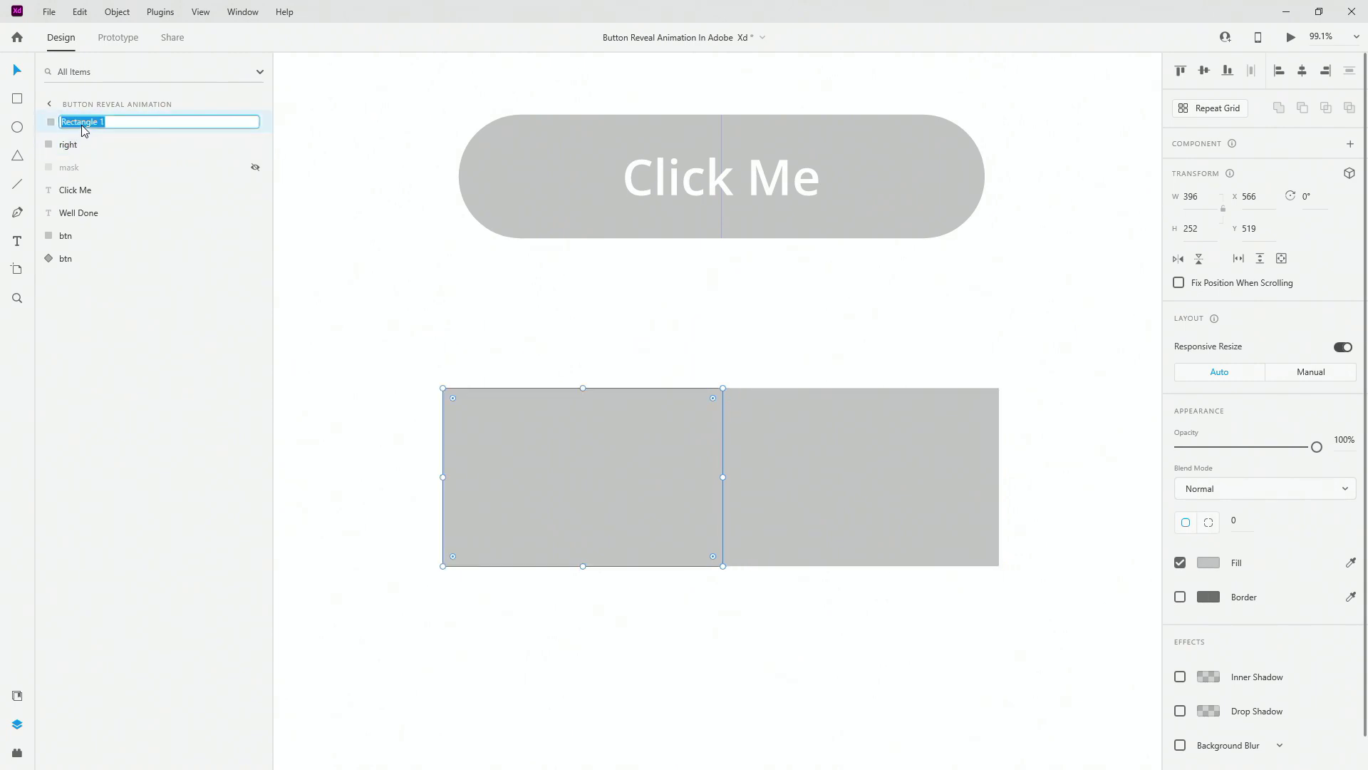
pyautogui.write('left')
pyautogui.press('Return')
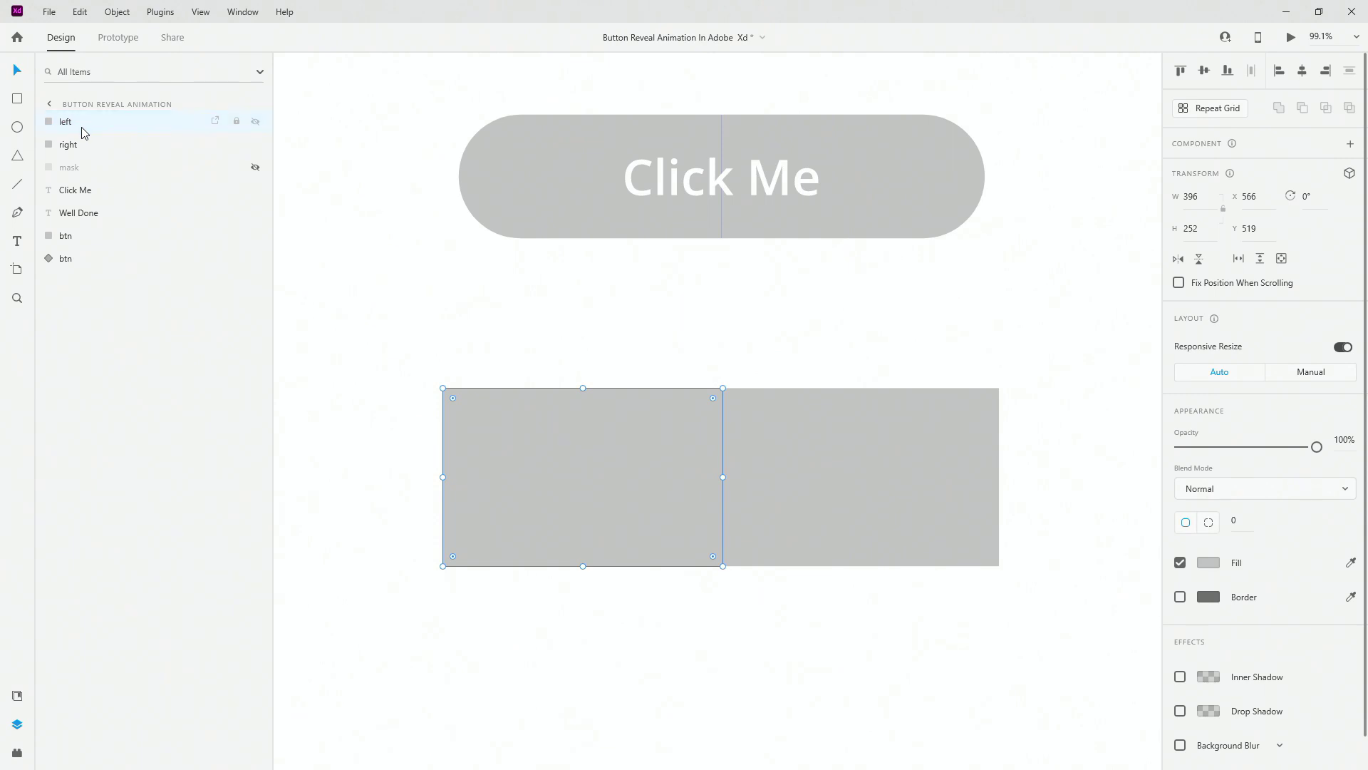
# Move the left and right layers beneath the Click Me text and unhide mask.
pyautogui.keyDown('shift'); pyautogui.click(84, 144); pyautogui.keyUp('shift')
pyautogui.moveTo(91, 141); pyautogui.dragTo(100, 203)
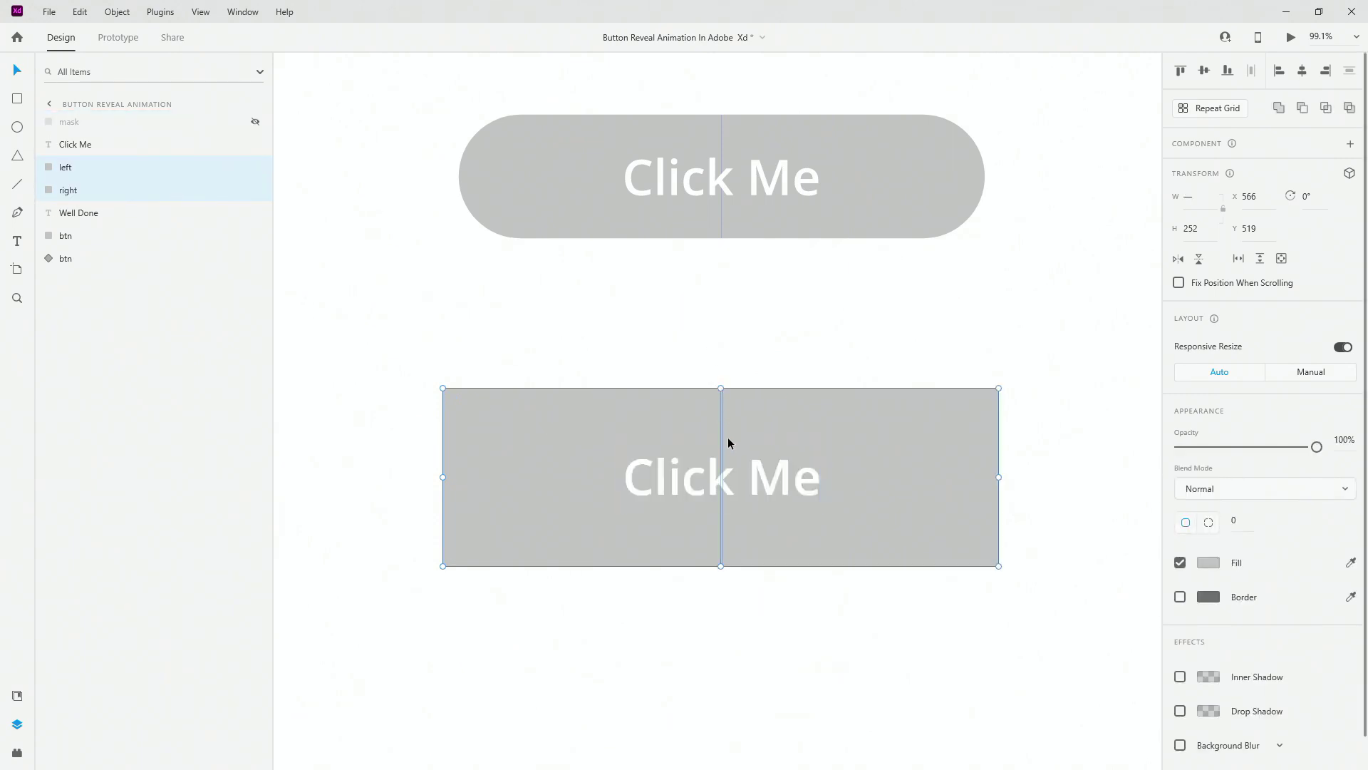
pyautogui.click(255, 123)
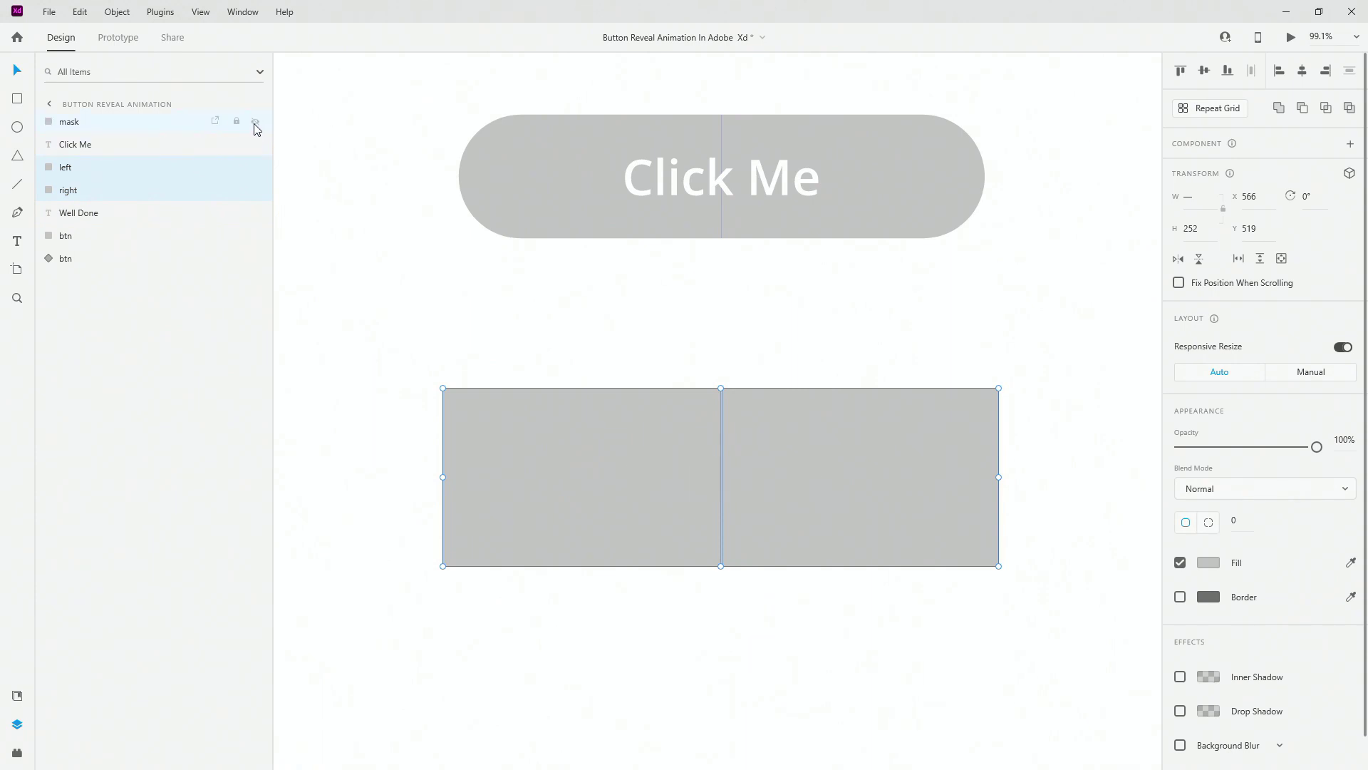
# Mask all layers from mask through btn into a pill-shaped group with Ctrl+Shift+M.
pyautogui.click(93, 124)
pyautogui.keyDown('shift'); pyautogui.click(92, 235); pyautogui.keyUp('shift')
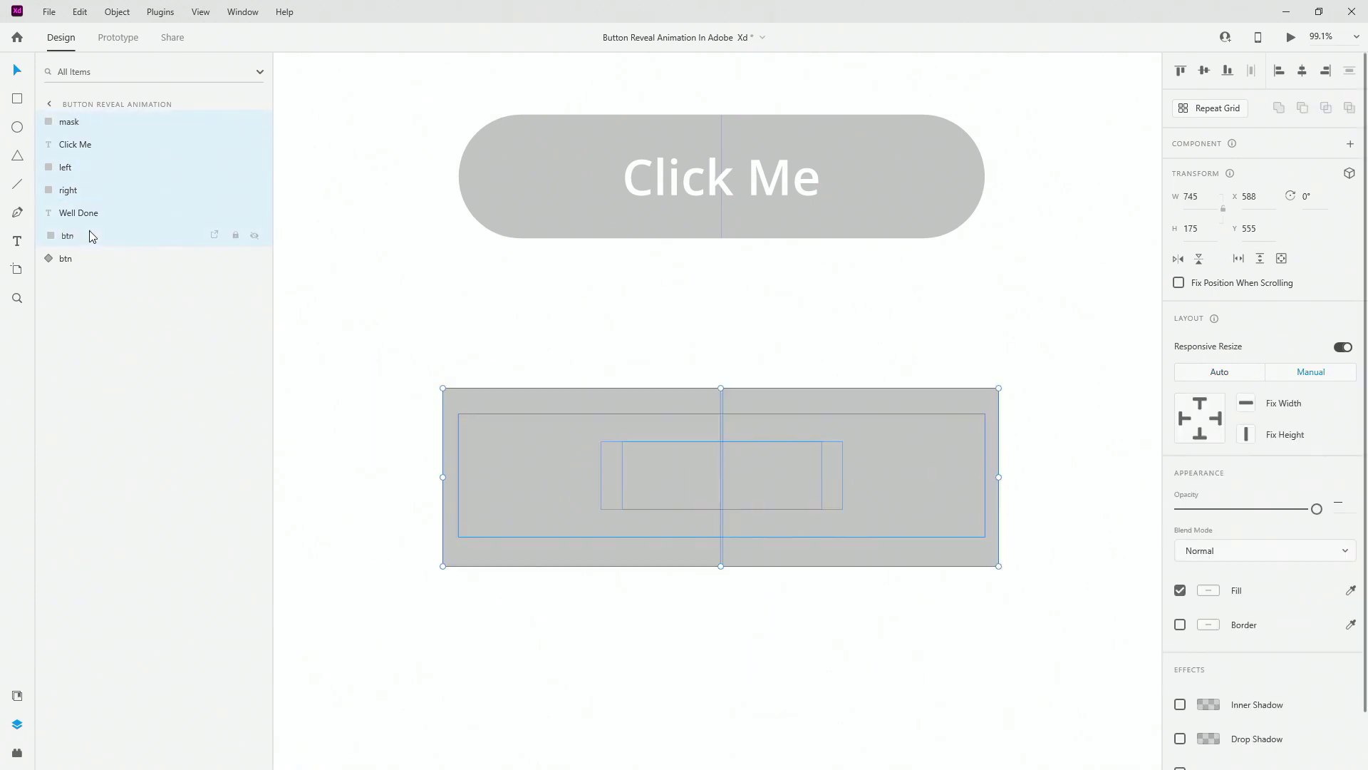
pyautogui.hotkey('ctrl', 'shift', 'm')
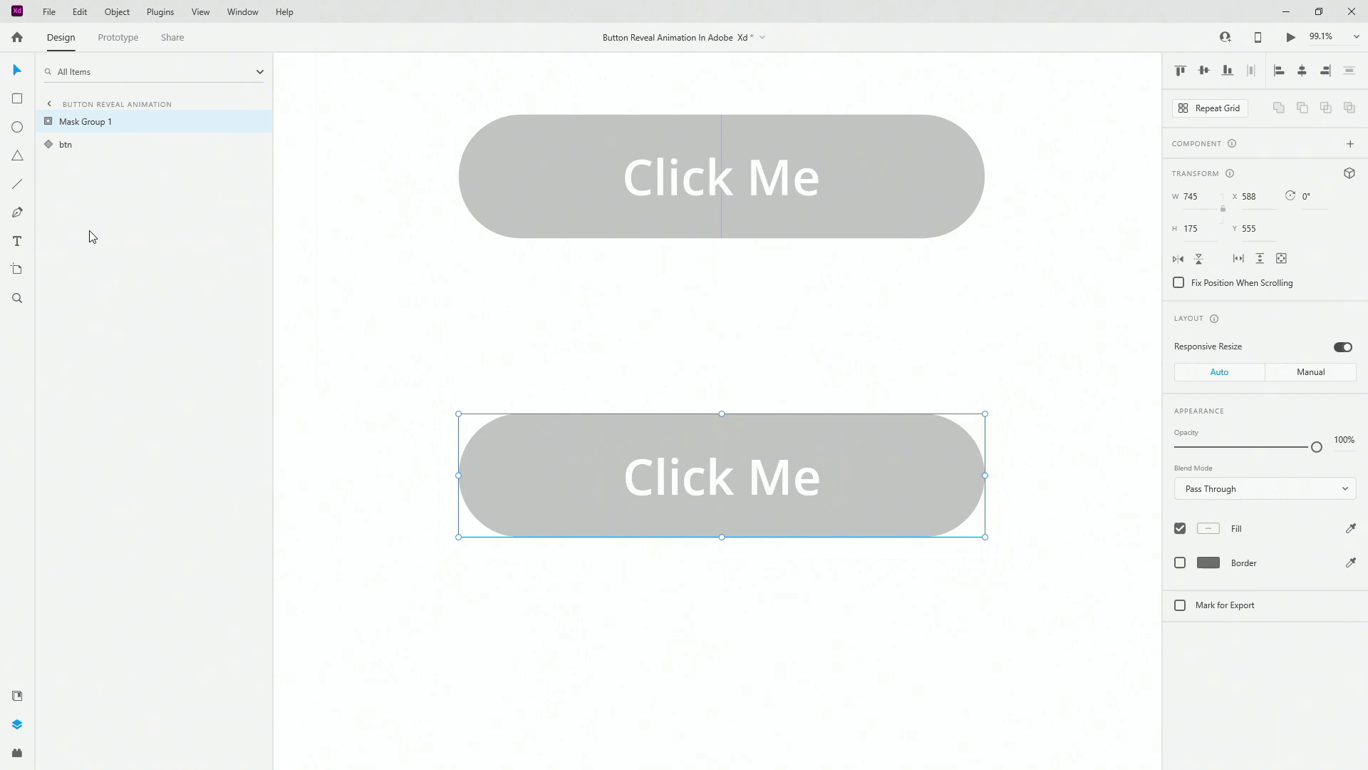
pyautogui.doubleClick(97, 122)
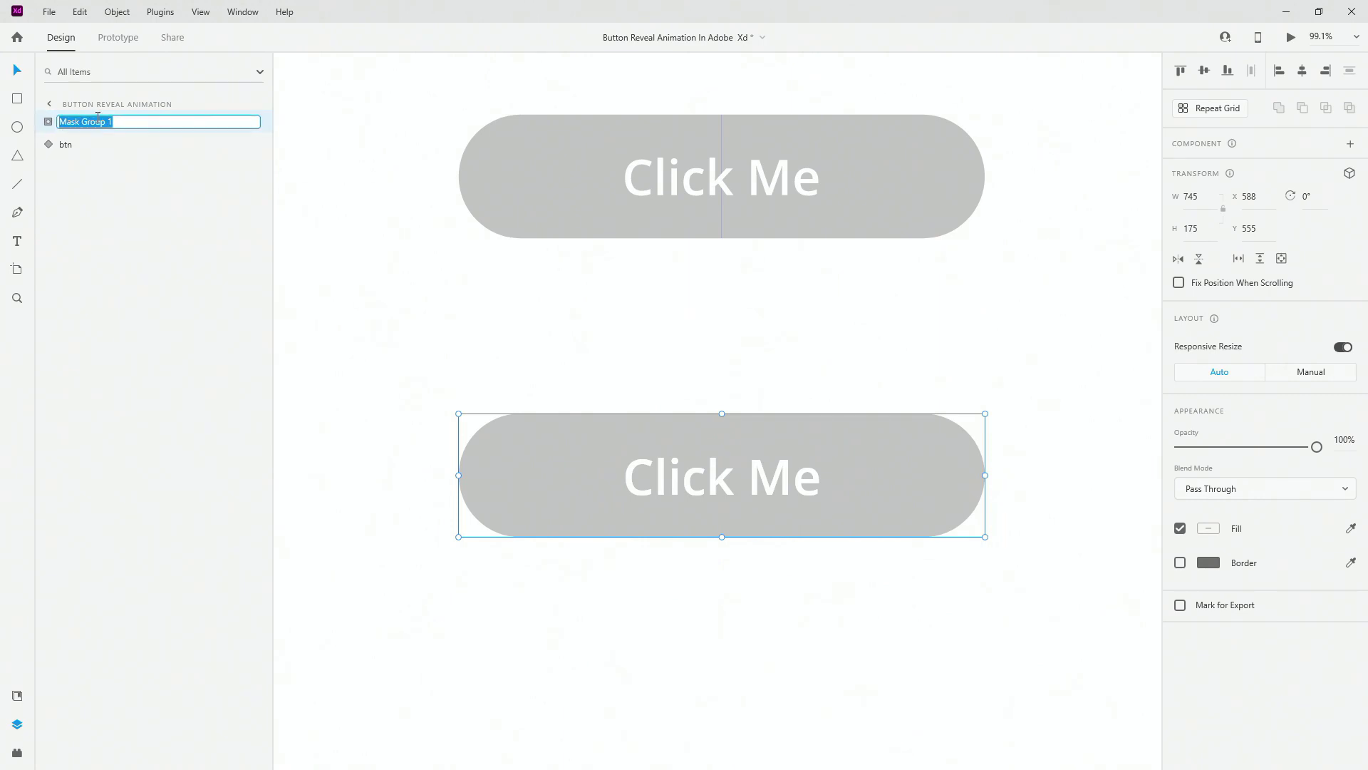
# Name the mask group 'button' and make it a component with Ctrl+K.
pyautogui.write('m')
pyautogui.write('utton')
pyautogui.press('Return')
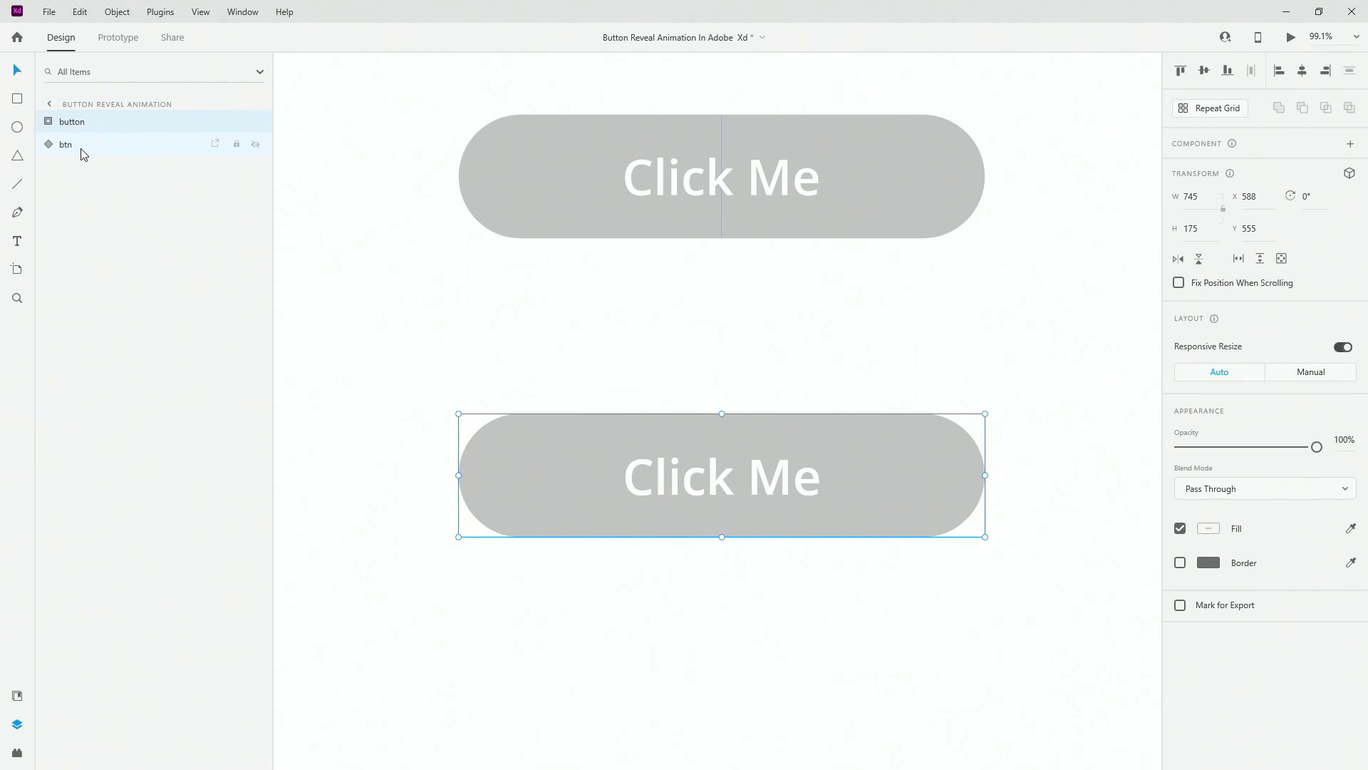
pyautogui.hotkey('ctrl', 'k')
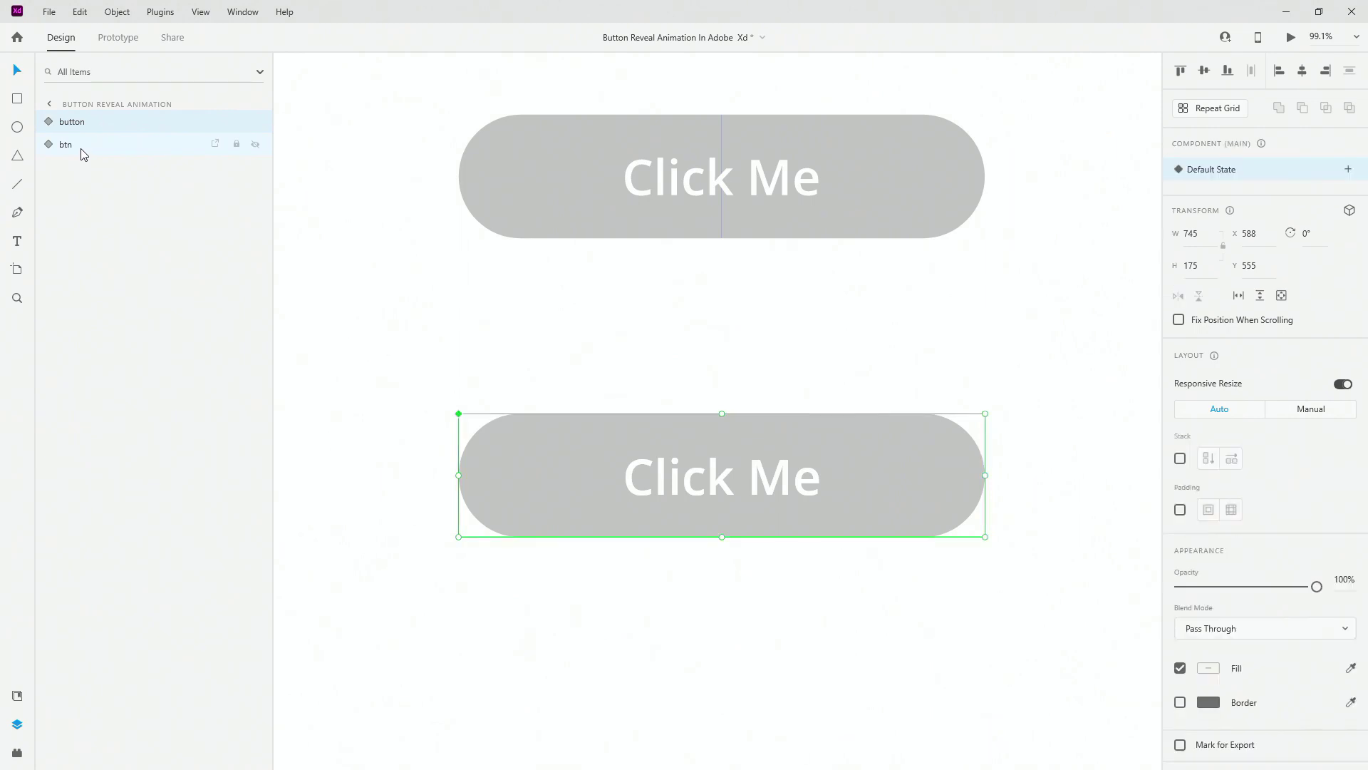
# Add a new component state named 'clicked'.
pyautogui.click(1347, 168)
pyautogui.click(1258, 178)
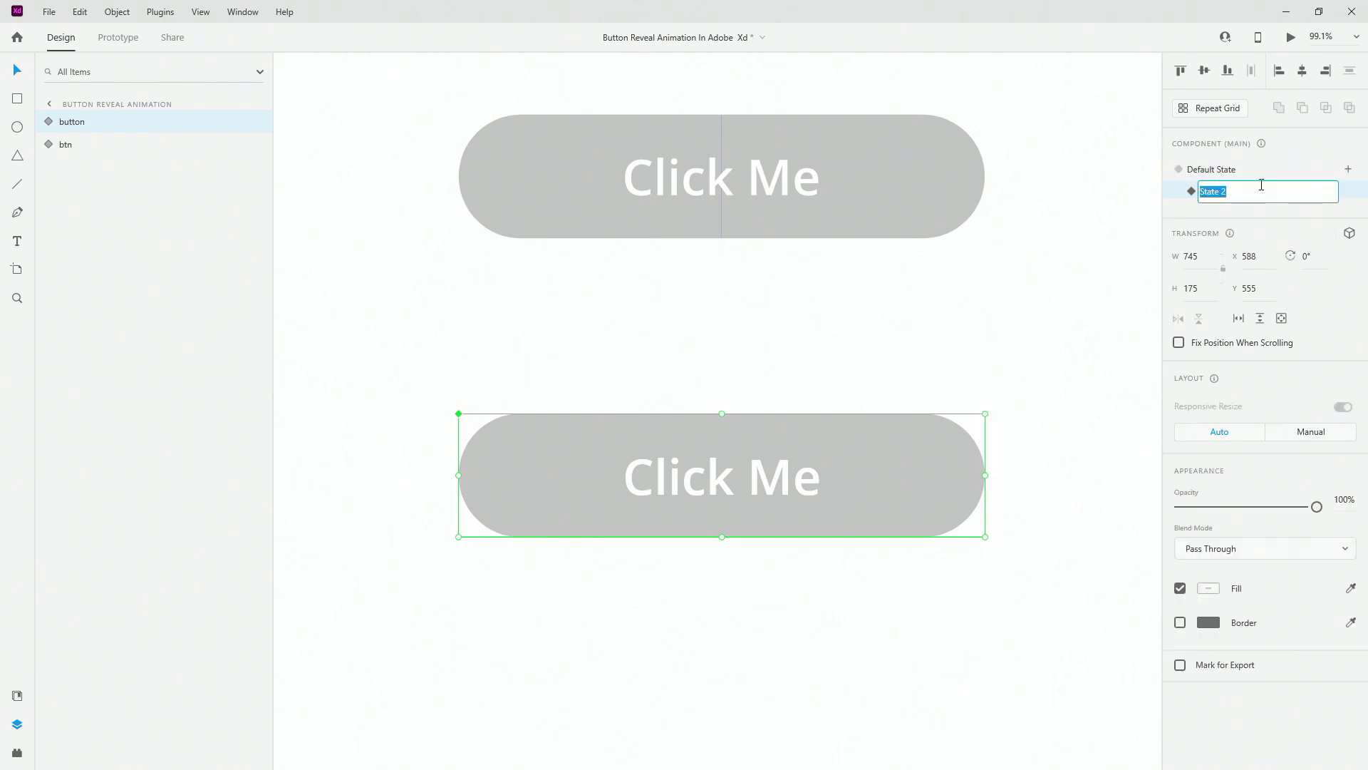
pyautogui.write('clicked')
pyautogui.press('Return')
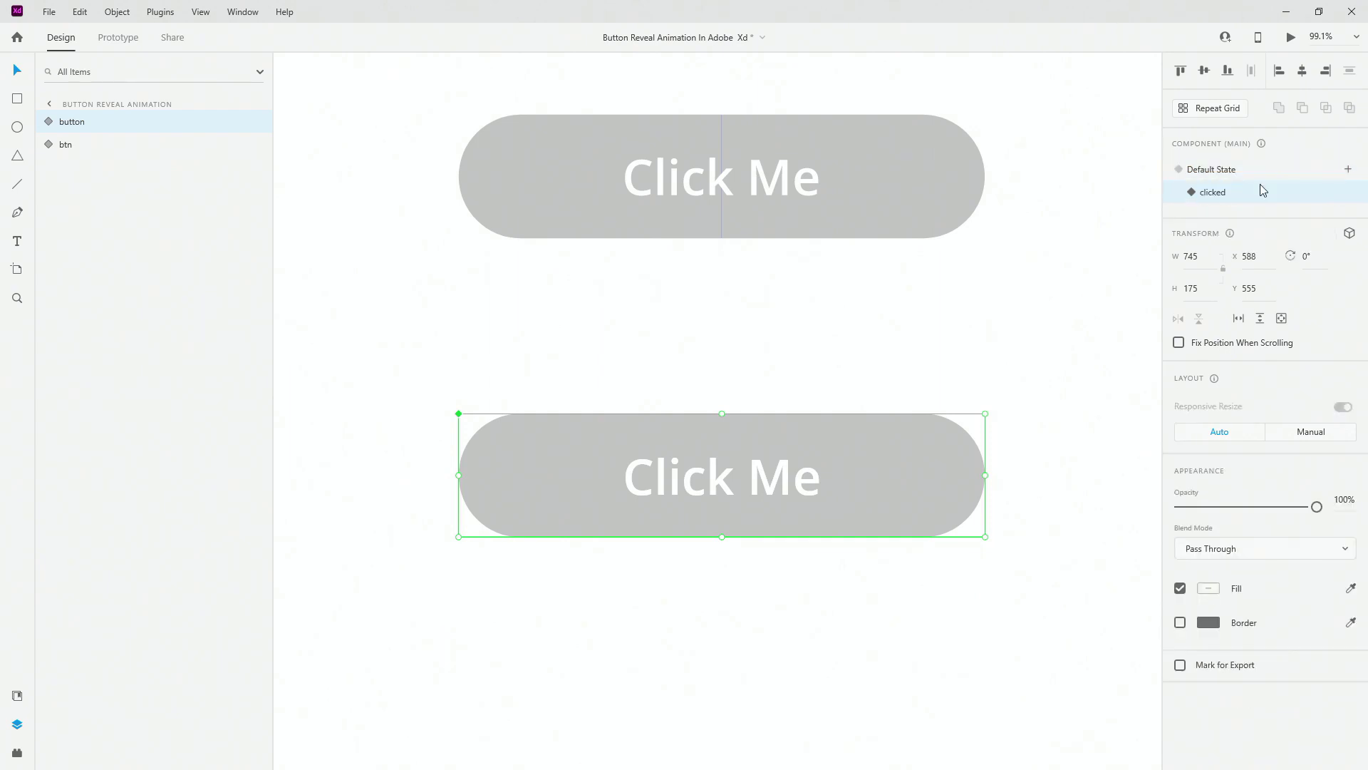
# Expand the component's layers and select the Click Me text.
pyautogui.click(50, 126)
pyautogui.click(61, 144)
pyautogui.click(102, 190)
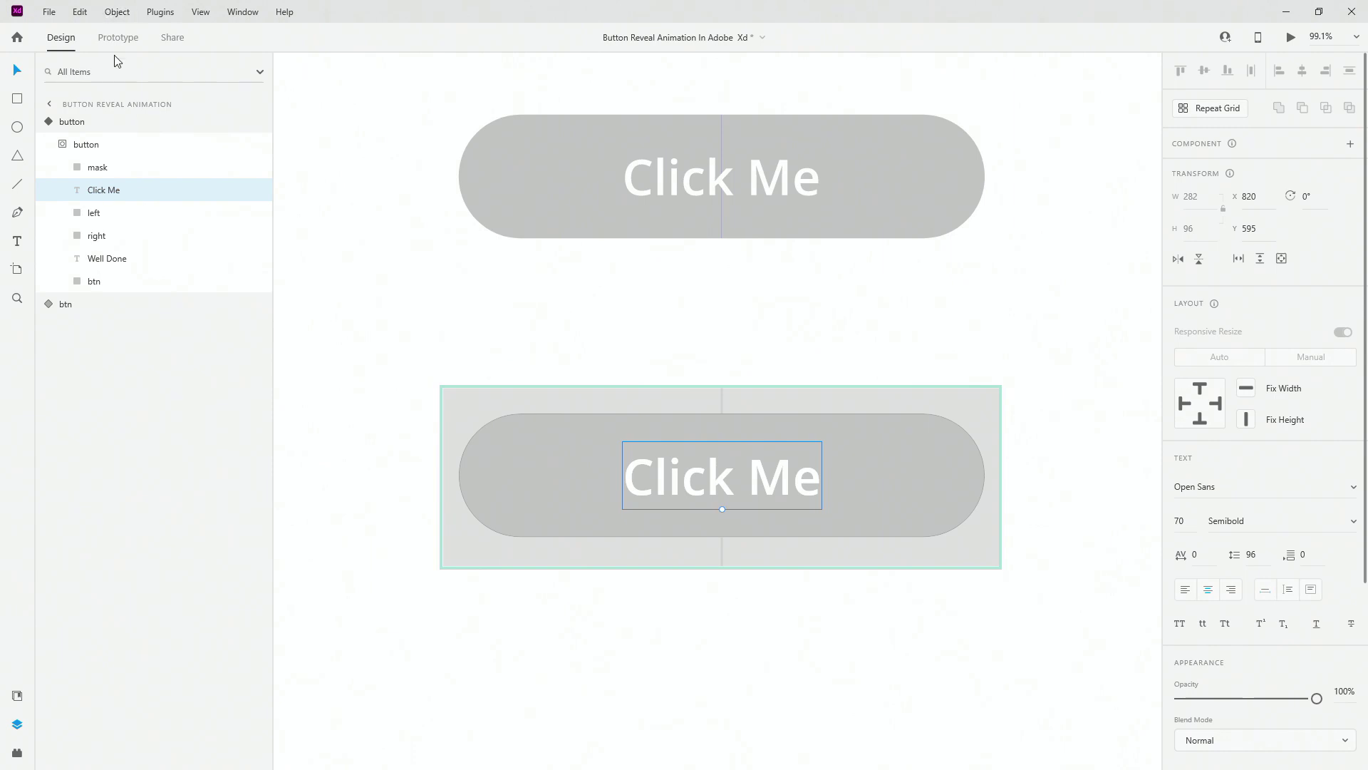
# Convert the Click Me and Well Done texts to paths via Object > Path.
pyautogui.click(116, 12)
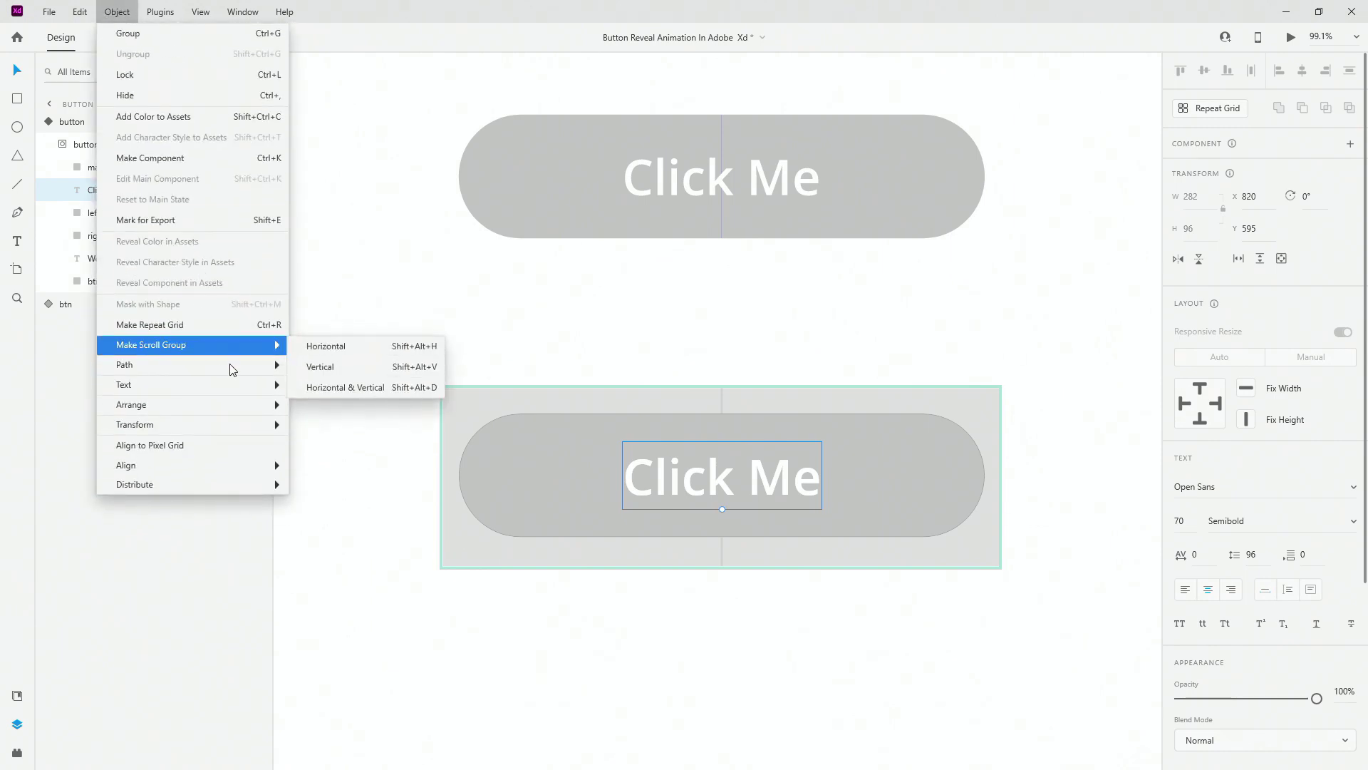
pyautogui.moveTo(231, 364)
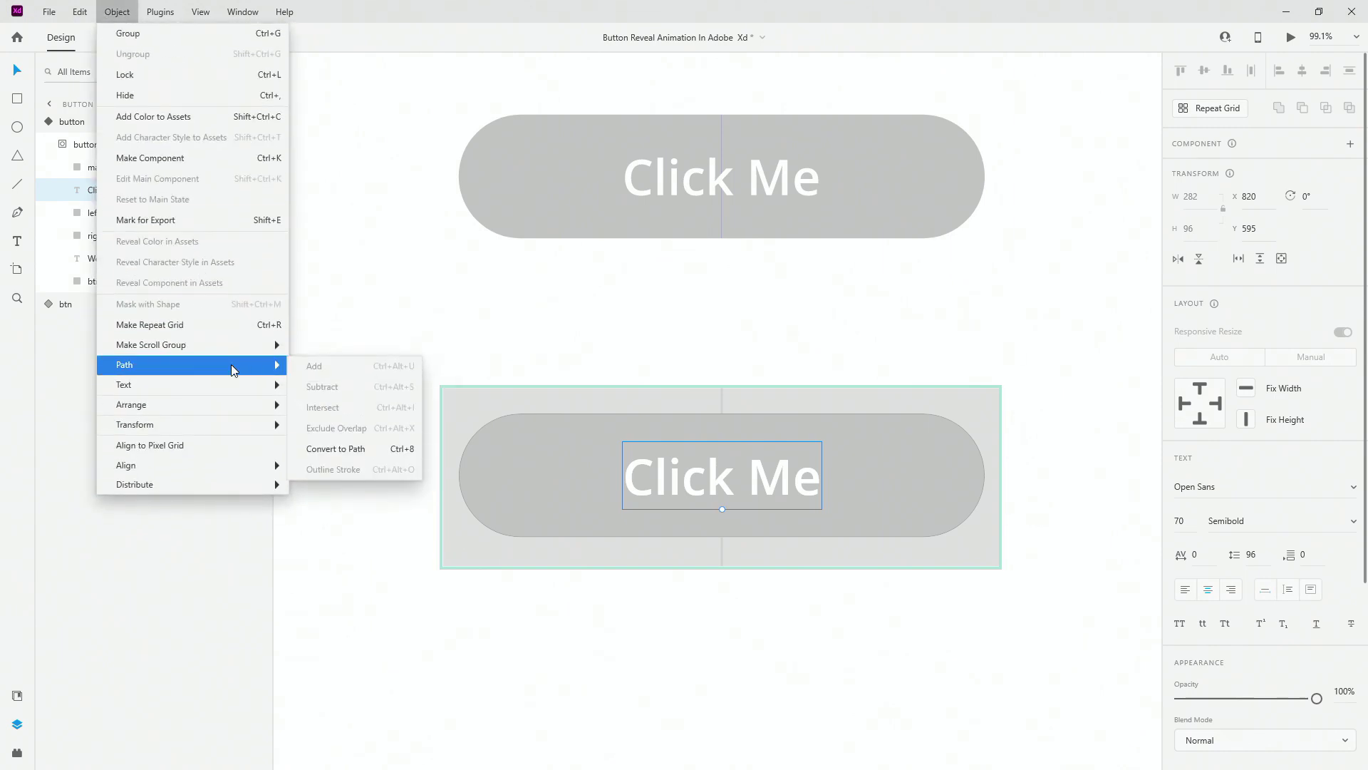
pyautogui.click(348, 448)
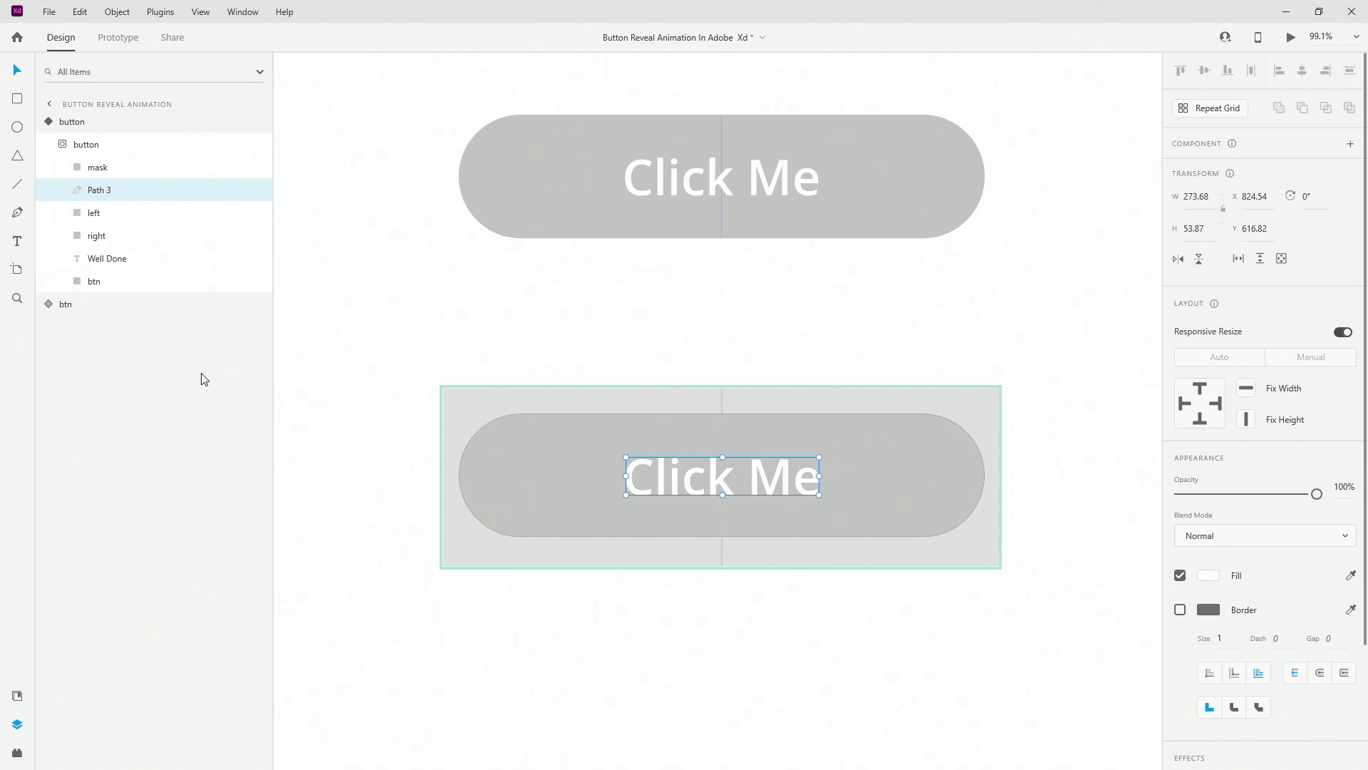
pyautogui.click(141, 261)
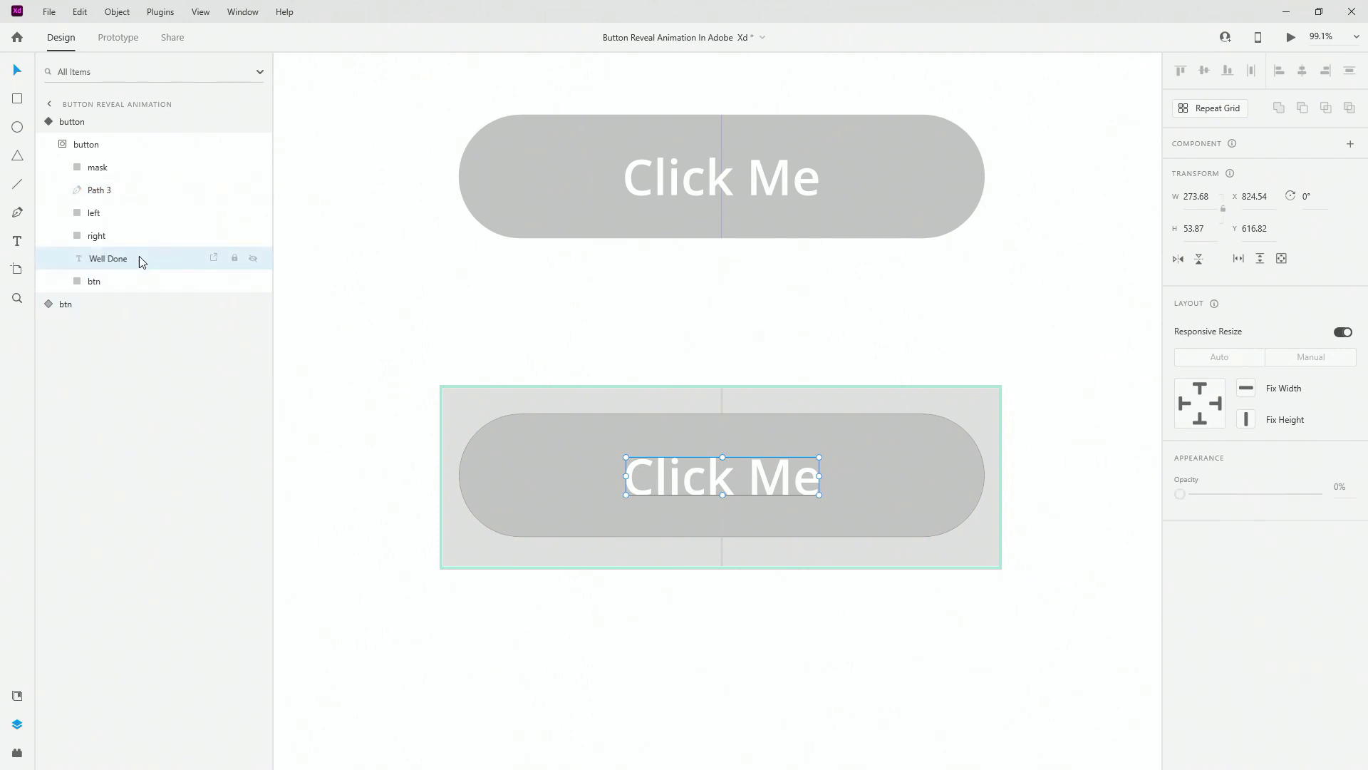
pyautogui.click(116, 11)
pyautogui.moveTo(213, 365)
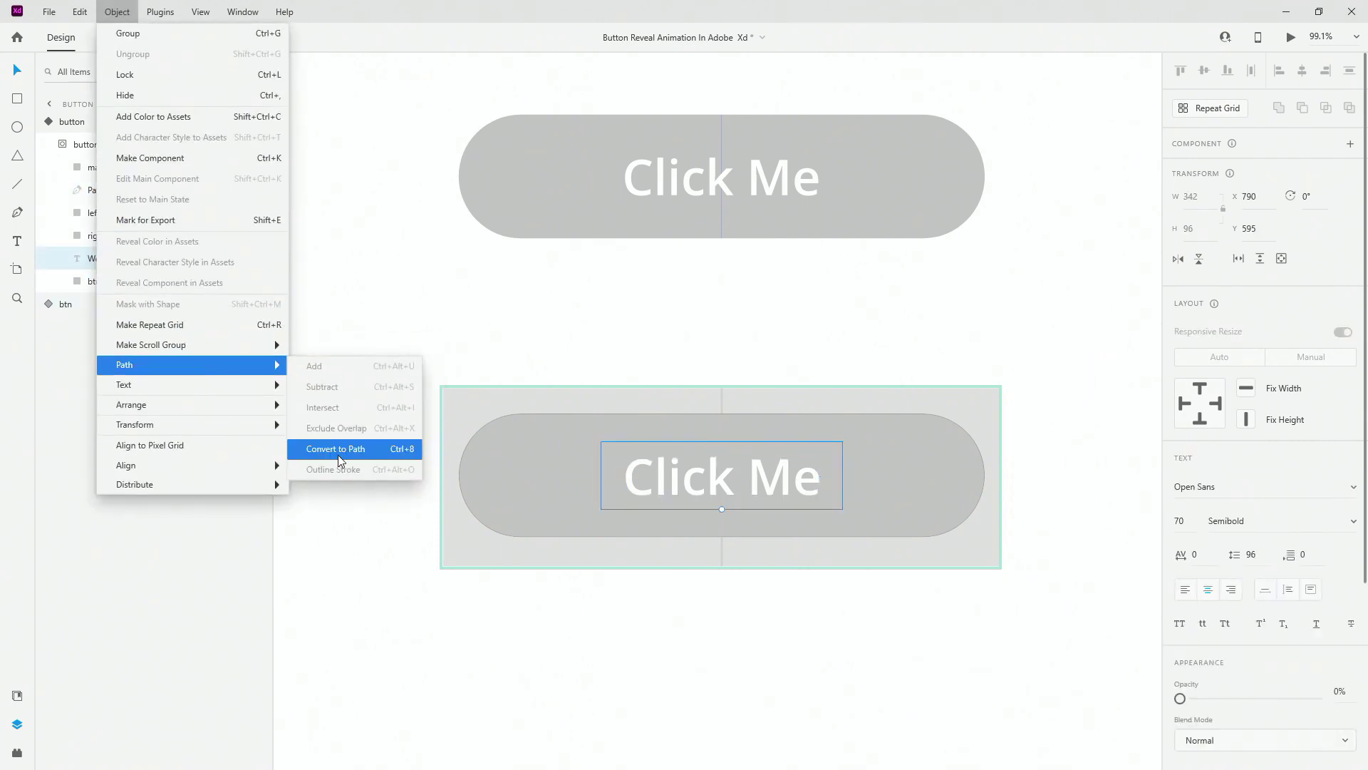
pyautogui.click(402, 449)
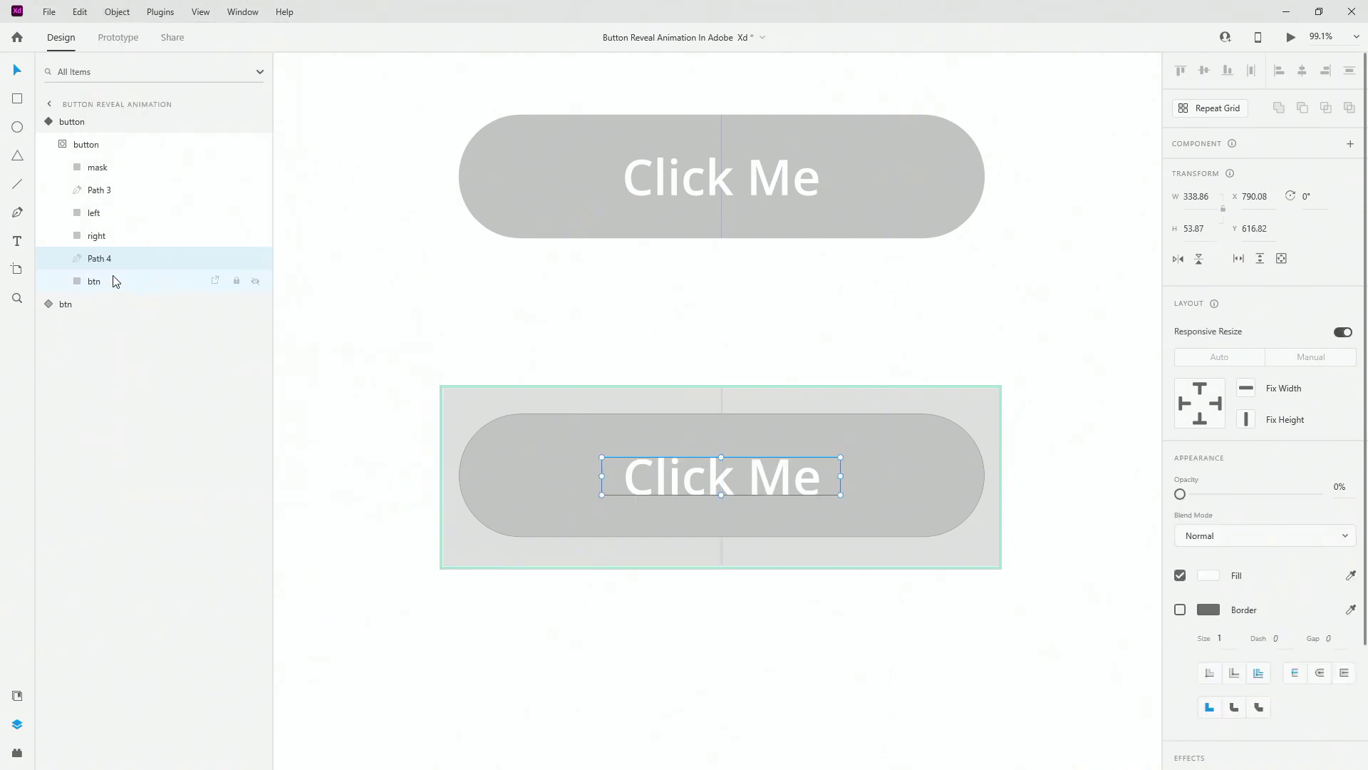
# Rename the path layers 'well done' and 'click me'.
pyautogui.doubleClick(101, 258)
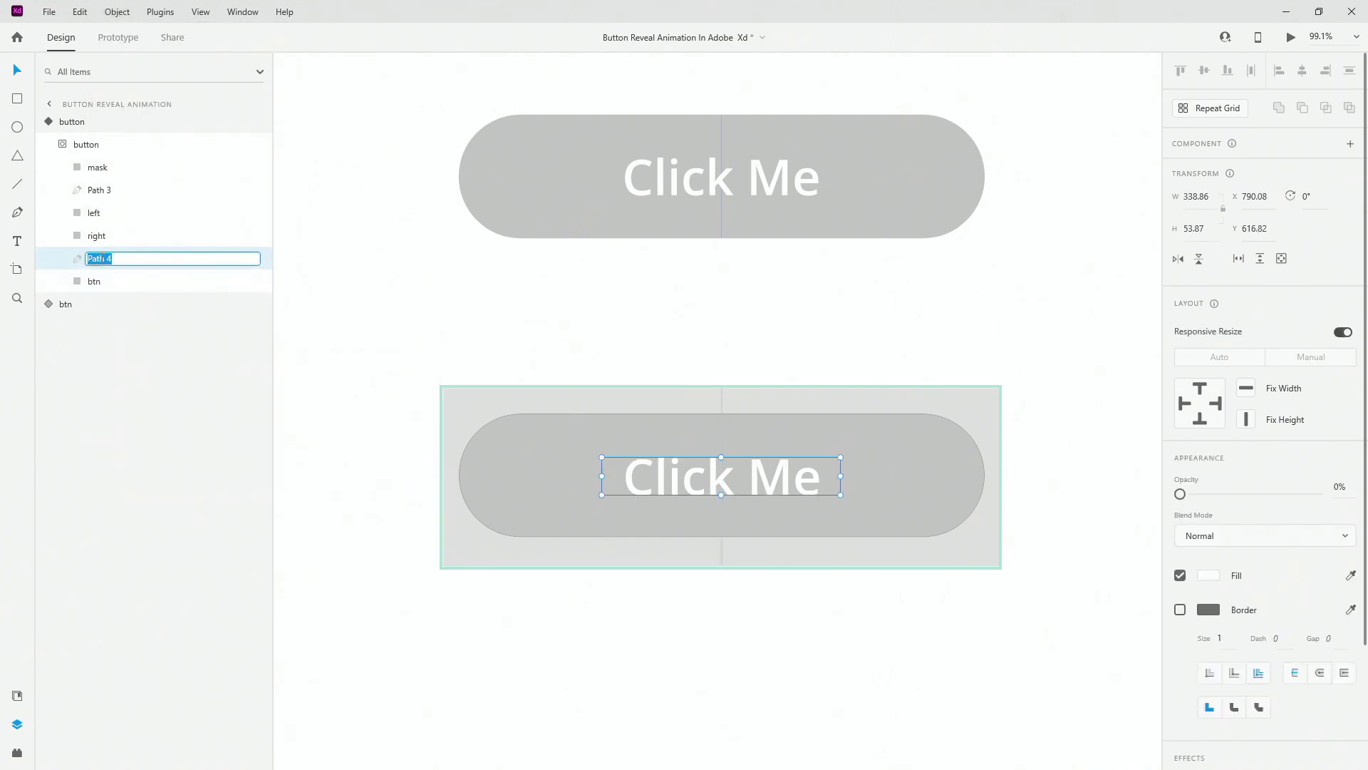
pyautogui.write('well done')
pyautogui.press('Return')
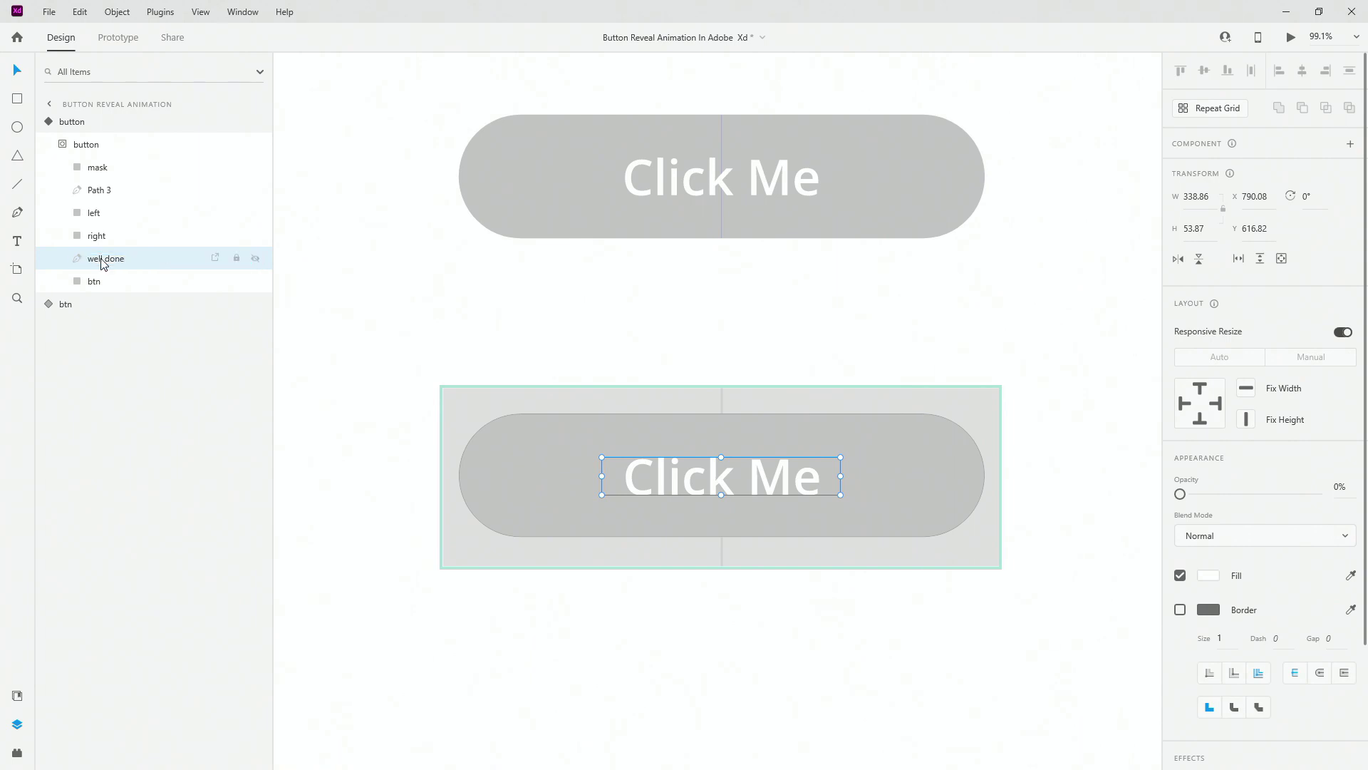
pyautogui.click(103, 191)
pyautogui.doubleClick(103, 191)
pyautogui.write('cli')
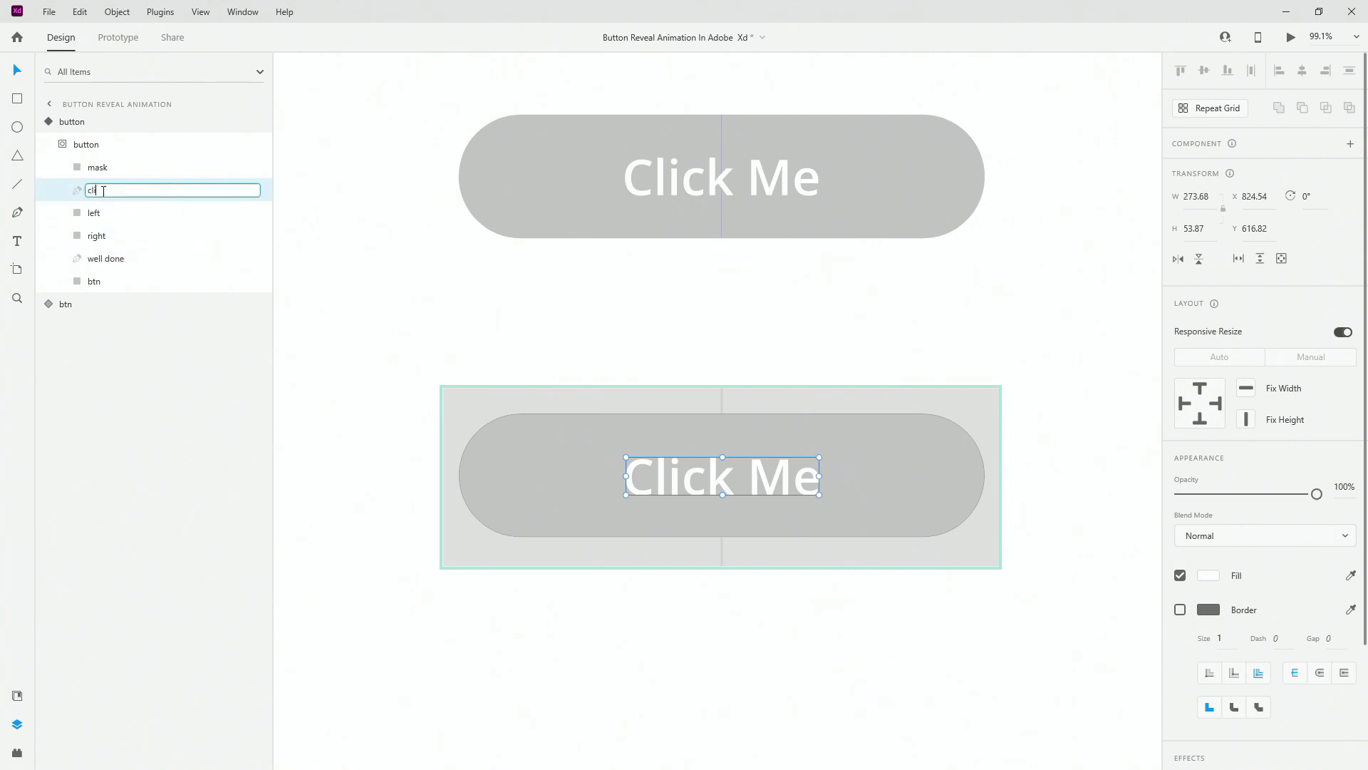
pyautogui.write('ck me')
pyautogui.press('Return')
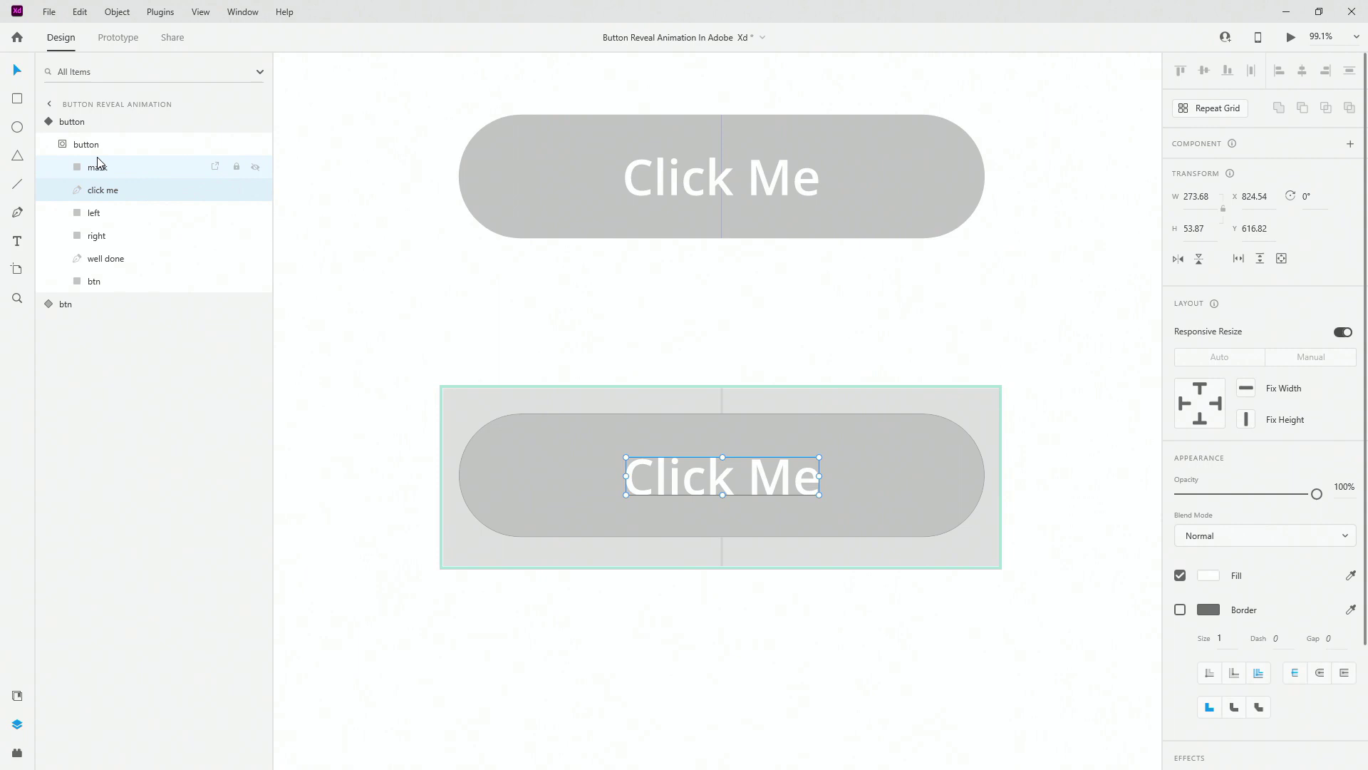
pyautogui.click(143, 260)
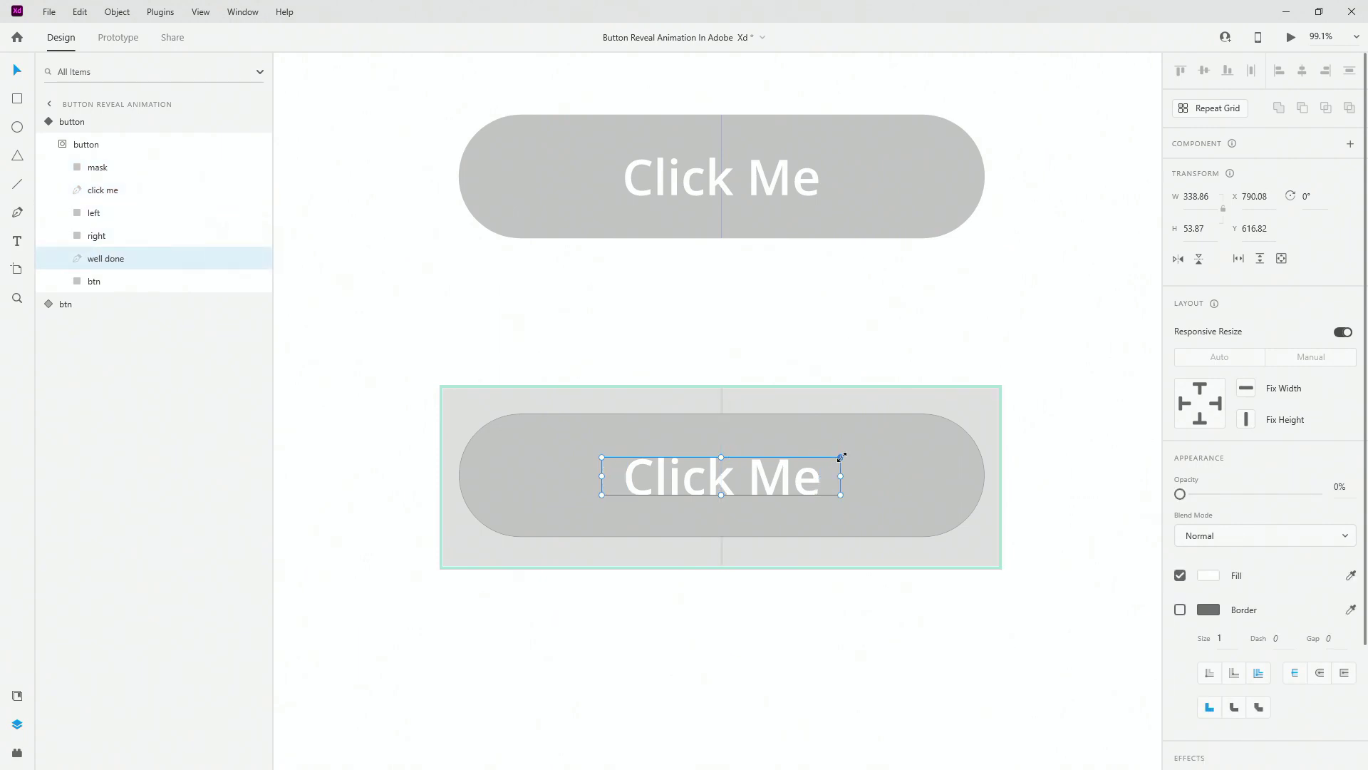
pyautogui.moveTo(842, 457); pyautogui.dragTo(792, 464)
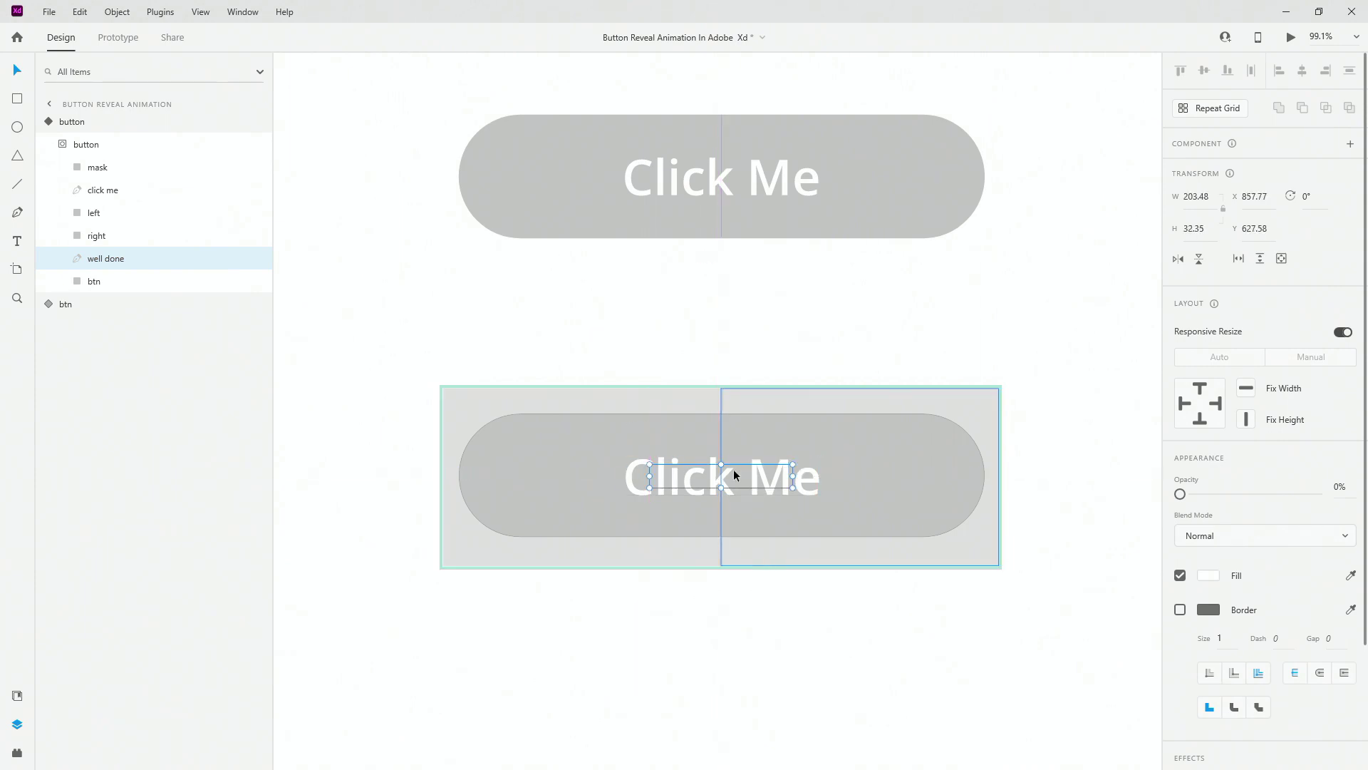
pyautogui.click(257, 235)
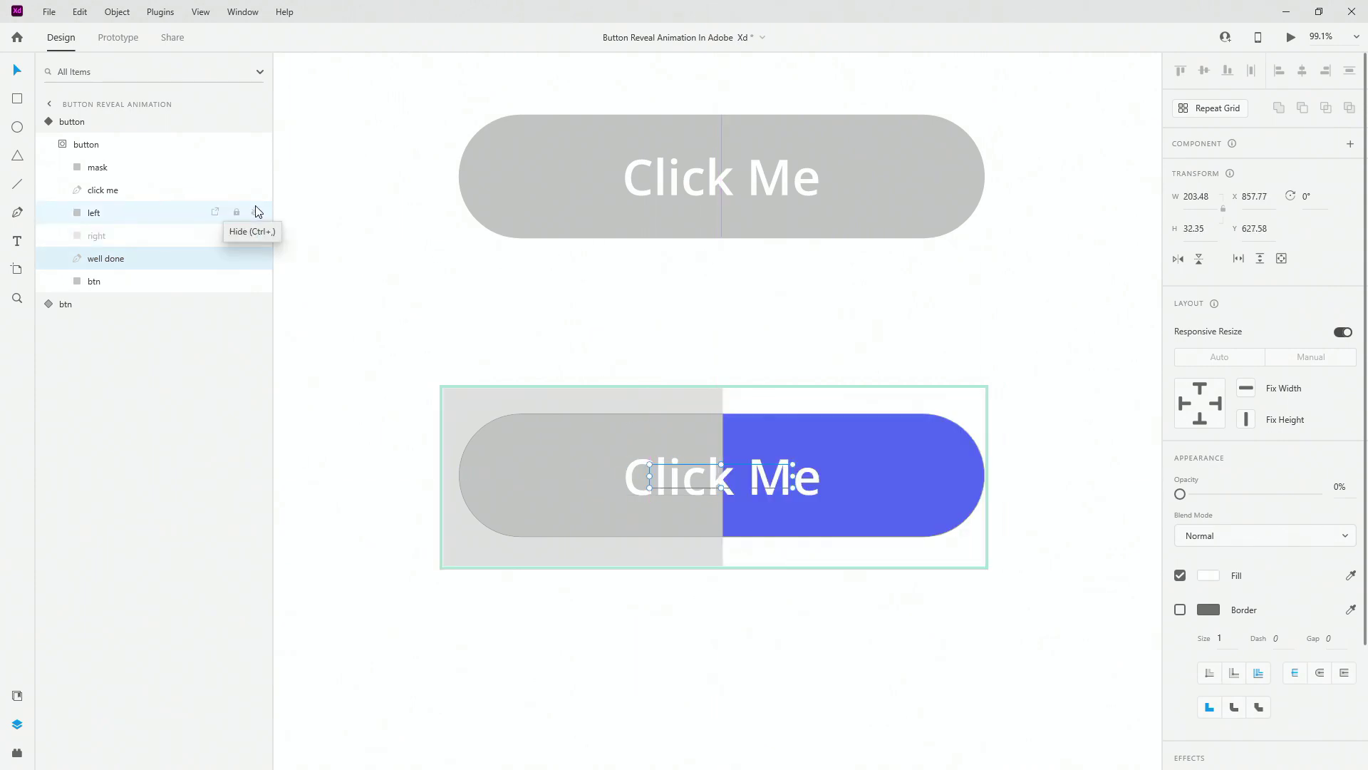
pyautogui.click(257, 213)
pyautogui.click(256, 190)
pyautogui.click(258, 167)
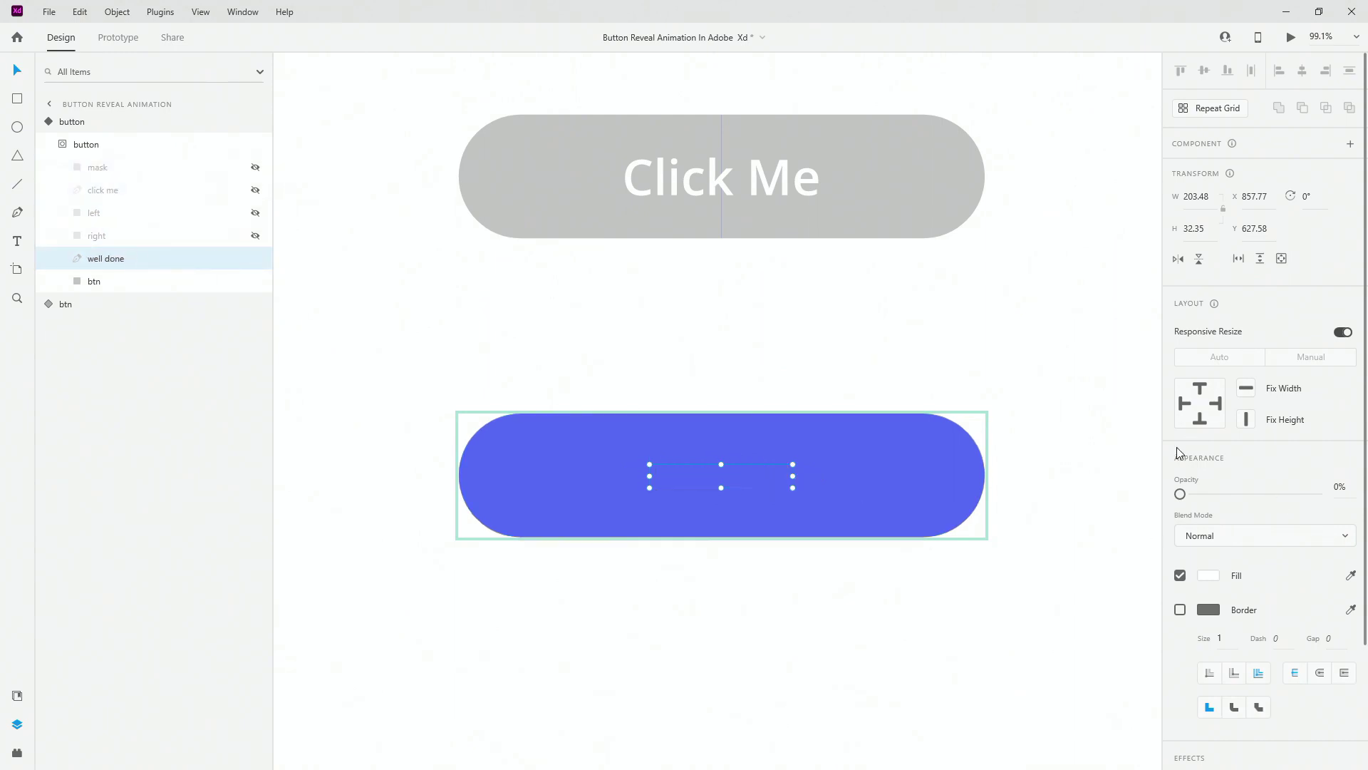
pyautogui.moveTo(1180, 494); pyautogui.dragTo(1317, 494)
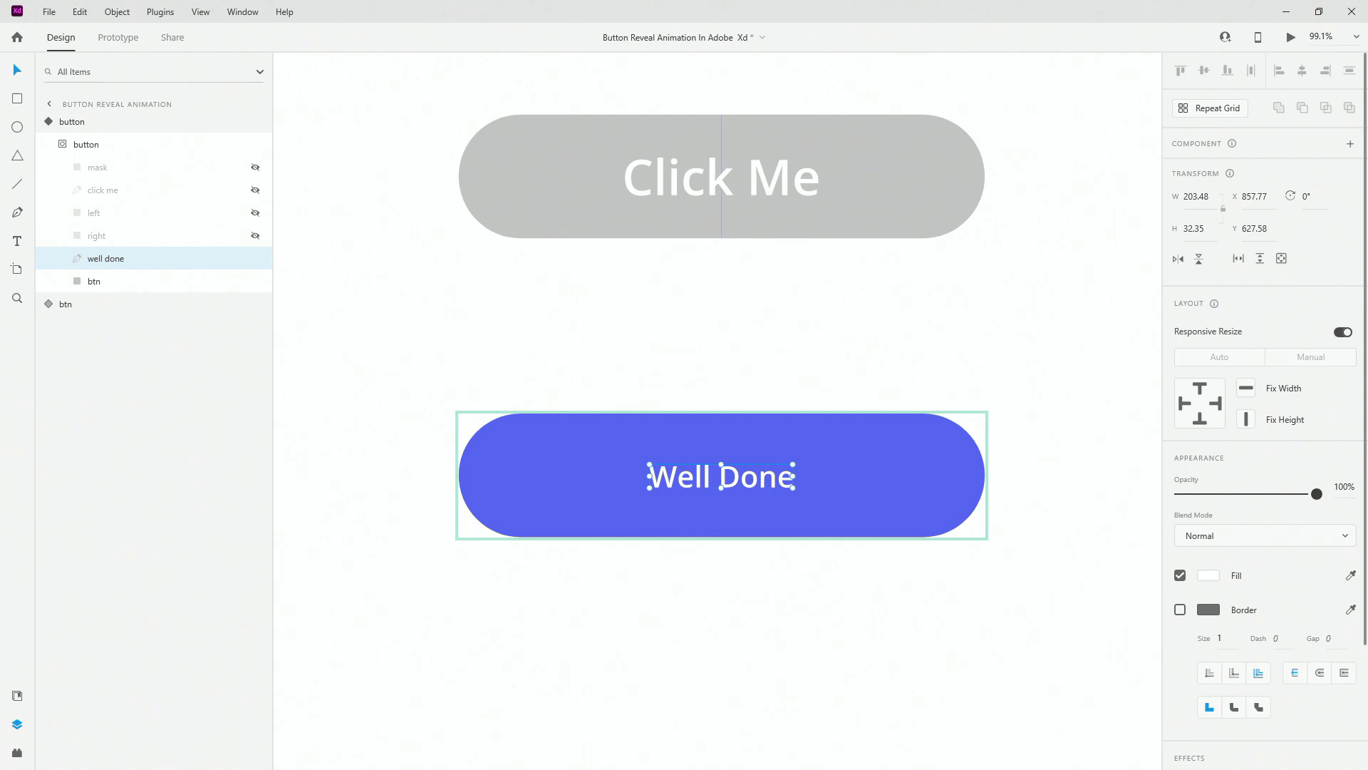
pyautogui.moveTo(1317, 494); pyautogui.dragTo(1180, 494)
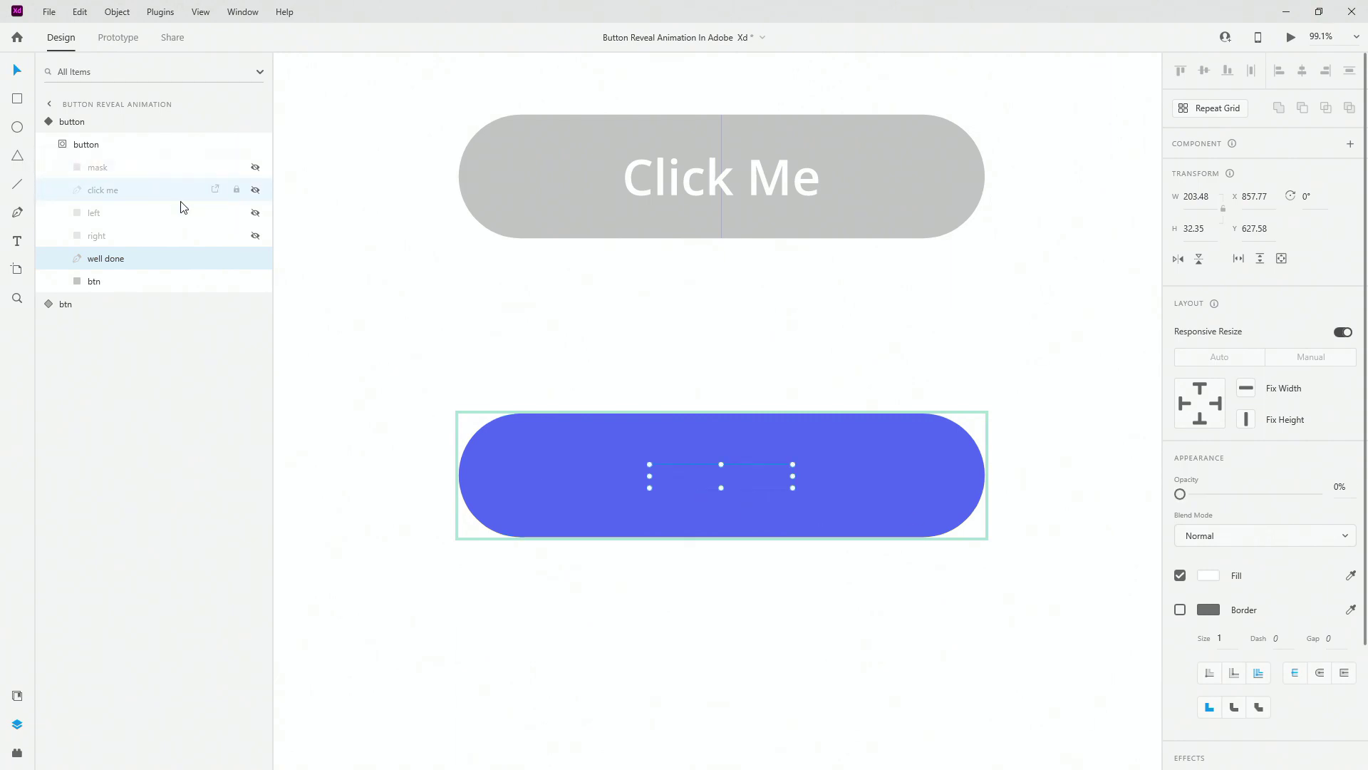
pyautogui.click(255, 235)
pyautogui.click(255, 212)
pyautogui.click(255, 189)
pyautogui.click(255, 167)
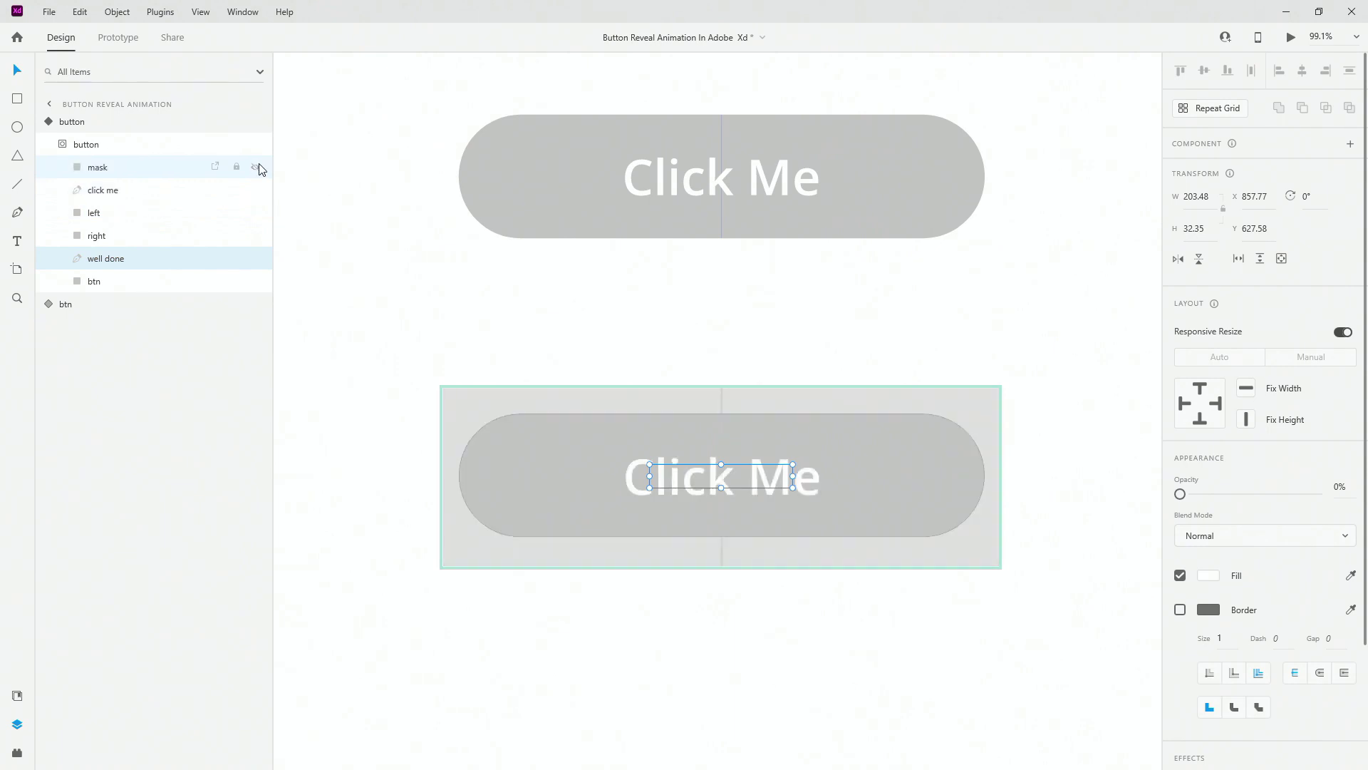
pyautogui.press('Escape')
pyautogui.click(116, 122)
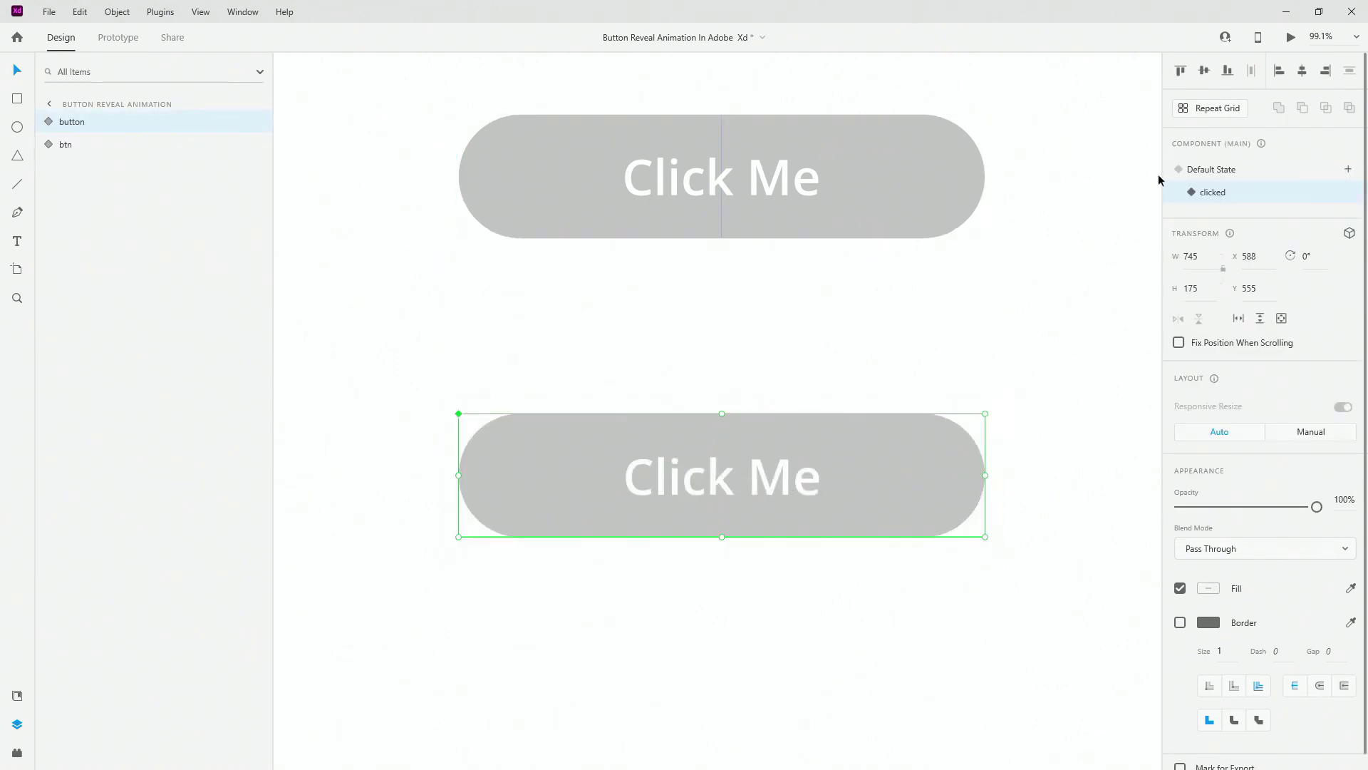
# In the clicked state, make the well done text 100% opaque.
pyautogui.click(1238, 196)
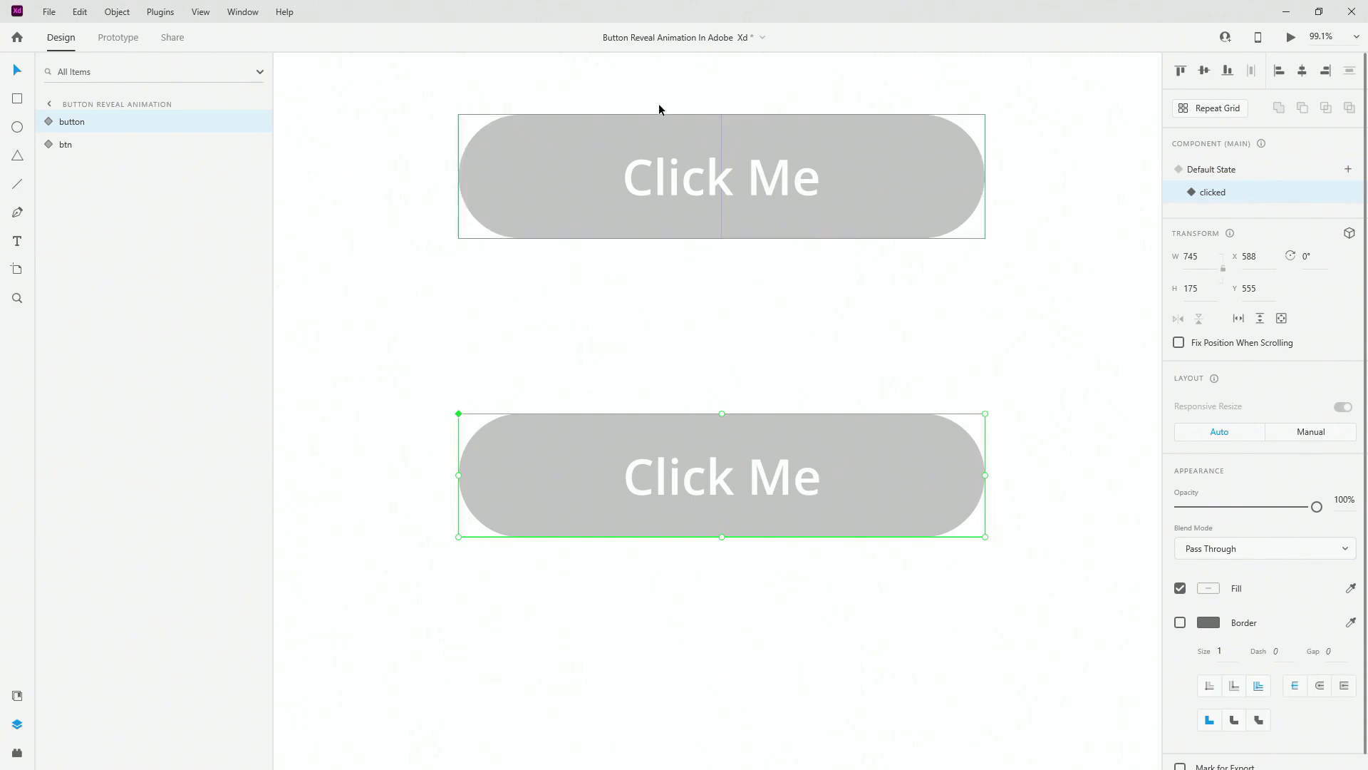
pyautogui.click(44, 122)
pyautogui.click(78, 144)
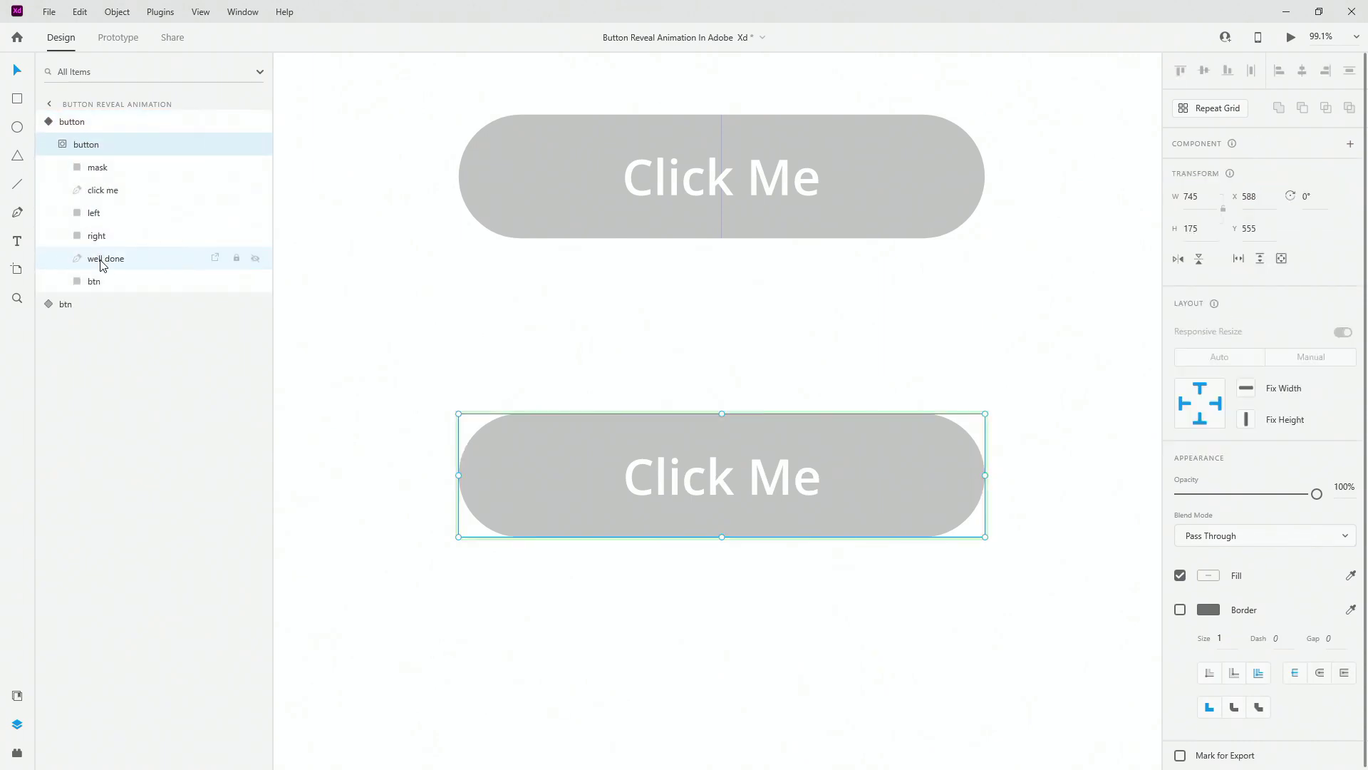
pyautogui.click(102, 262)
pyautogui.press('0')
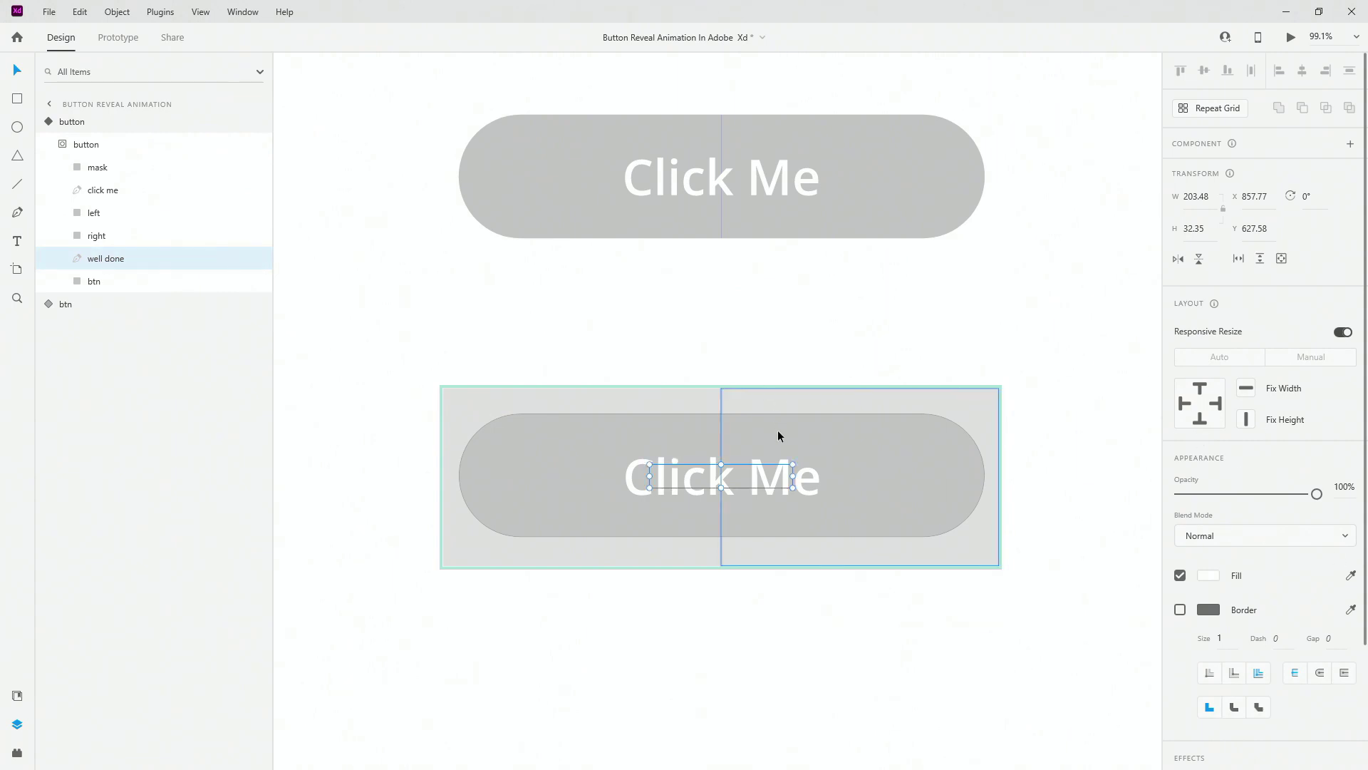
# Enlarge well done to 338.86 × 53.87 and click me to 389.25 × 76.61.
pyautogui.press('alt')
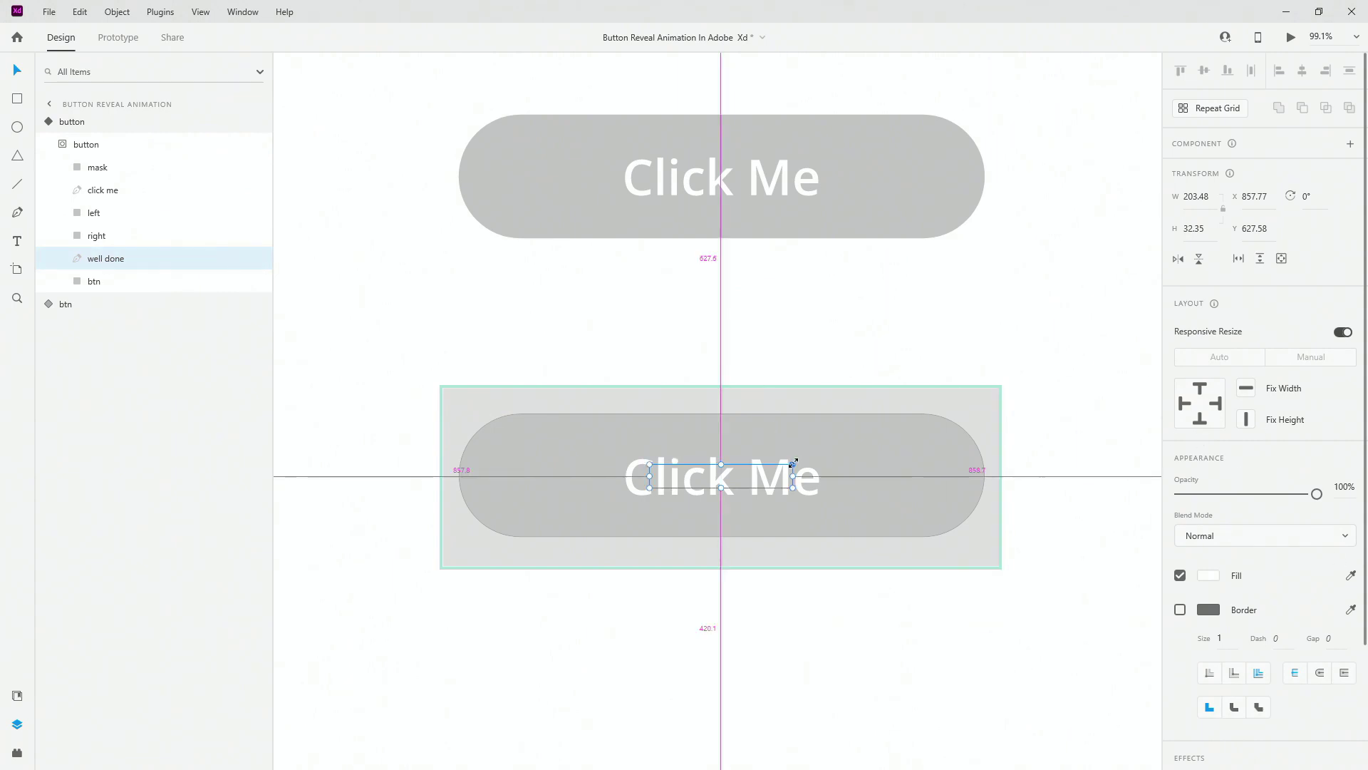
pyautogui.moveTo(793, 463); pyautogui.dragTo(825, 451)
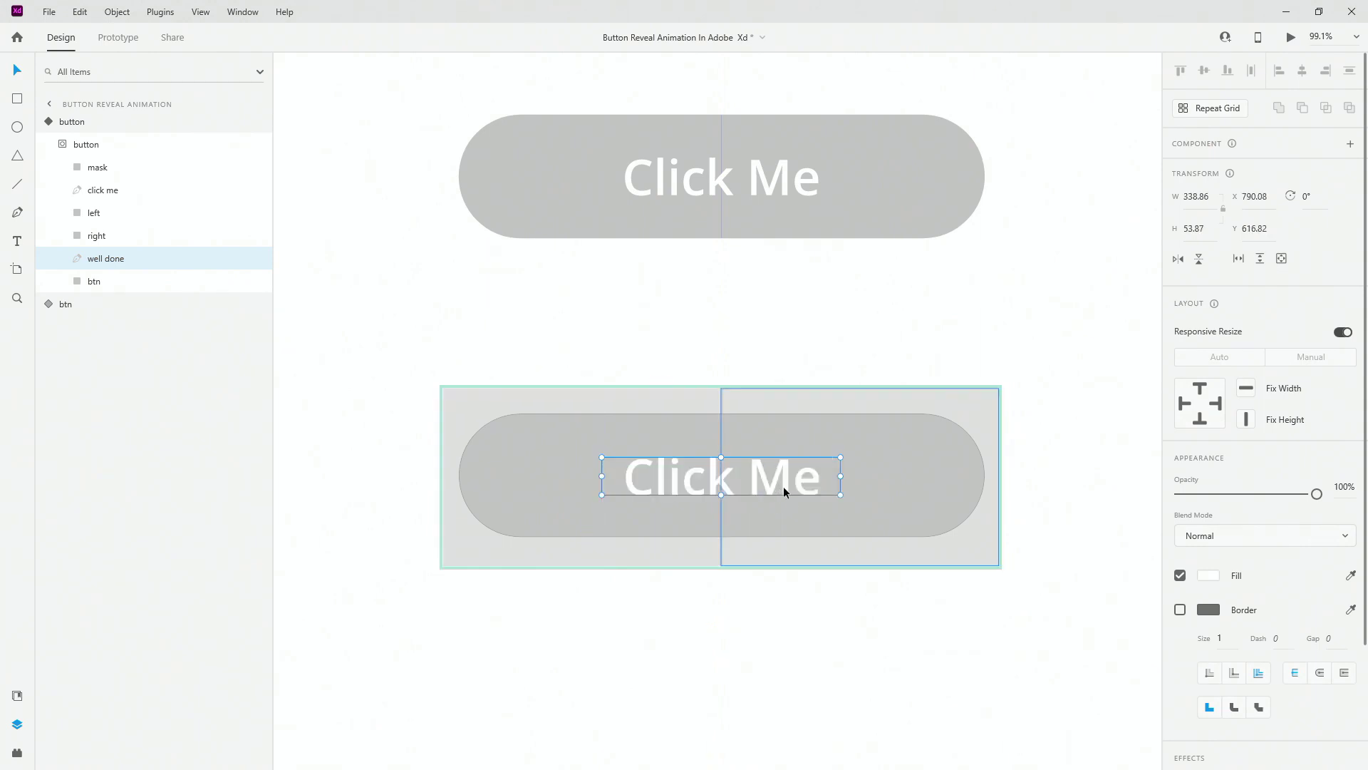
pyautogui.click(103, 192)
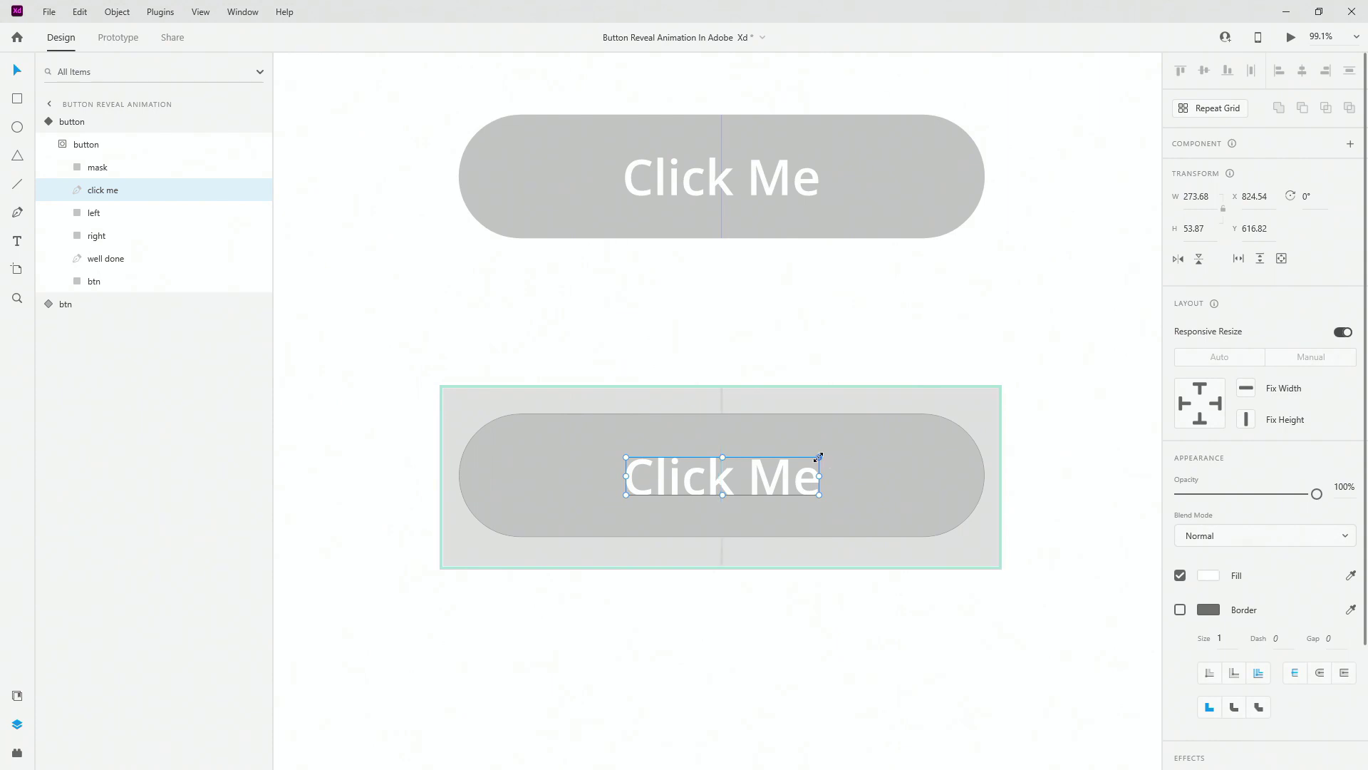
pyautogui.moveTo(818, 457); pyautogui.dragTo(861, 438)
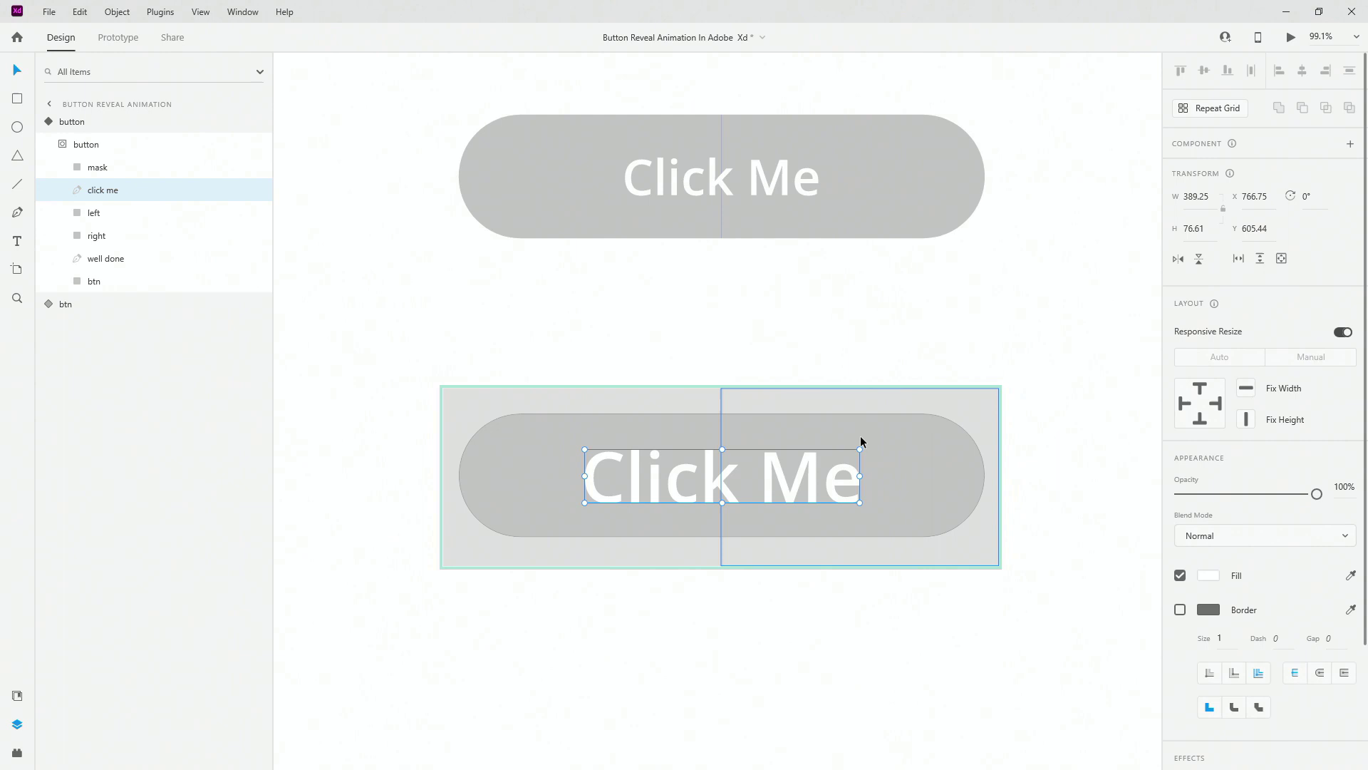
# Fade click me to 0% and nudge the left grey half left to X 186.
pyautogui.press('0')
pyautogui.press('0')
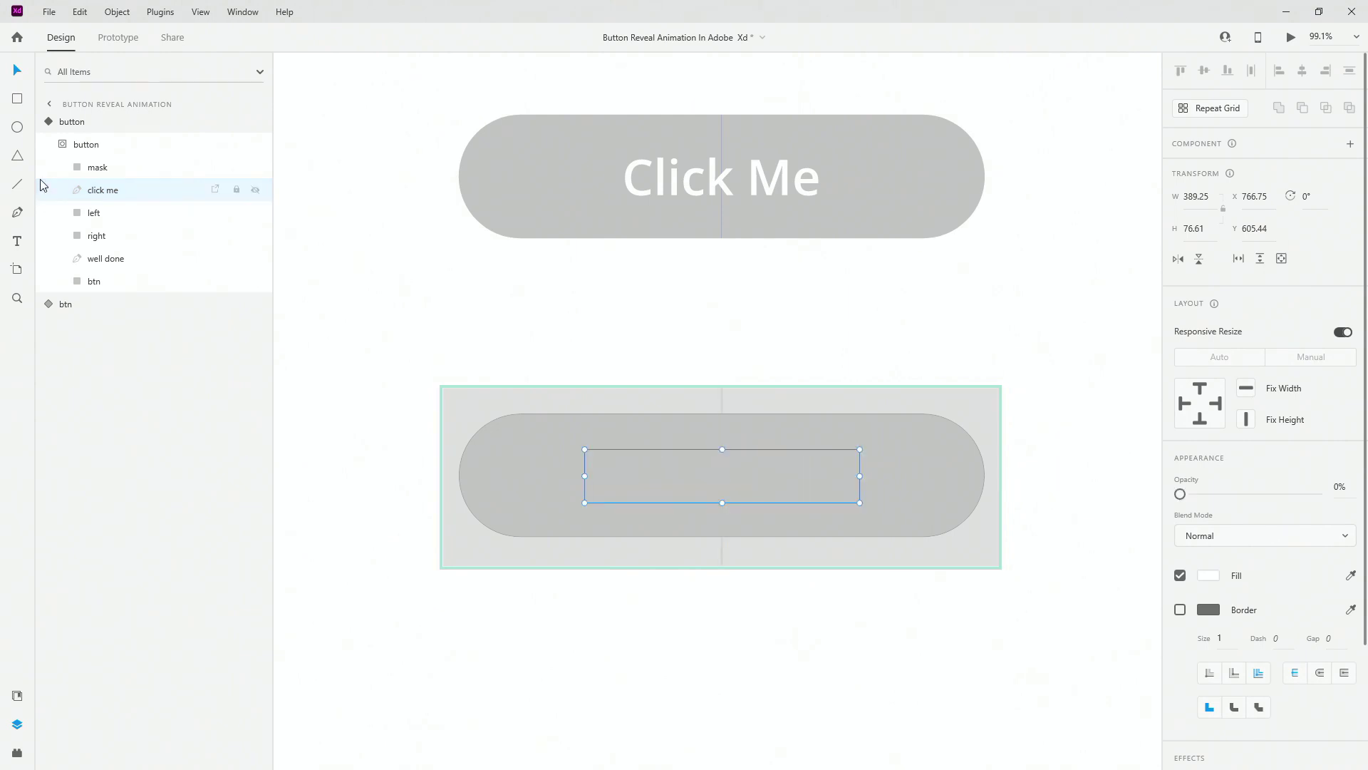
pyautogui.click(157, 213)
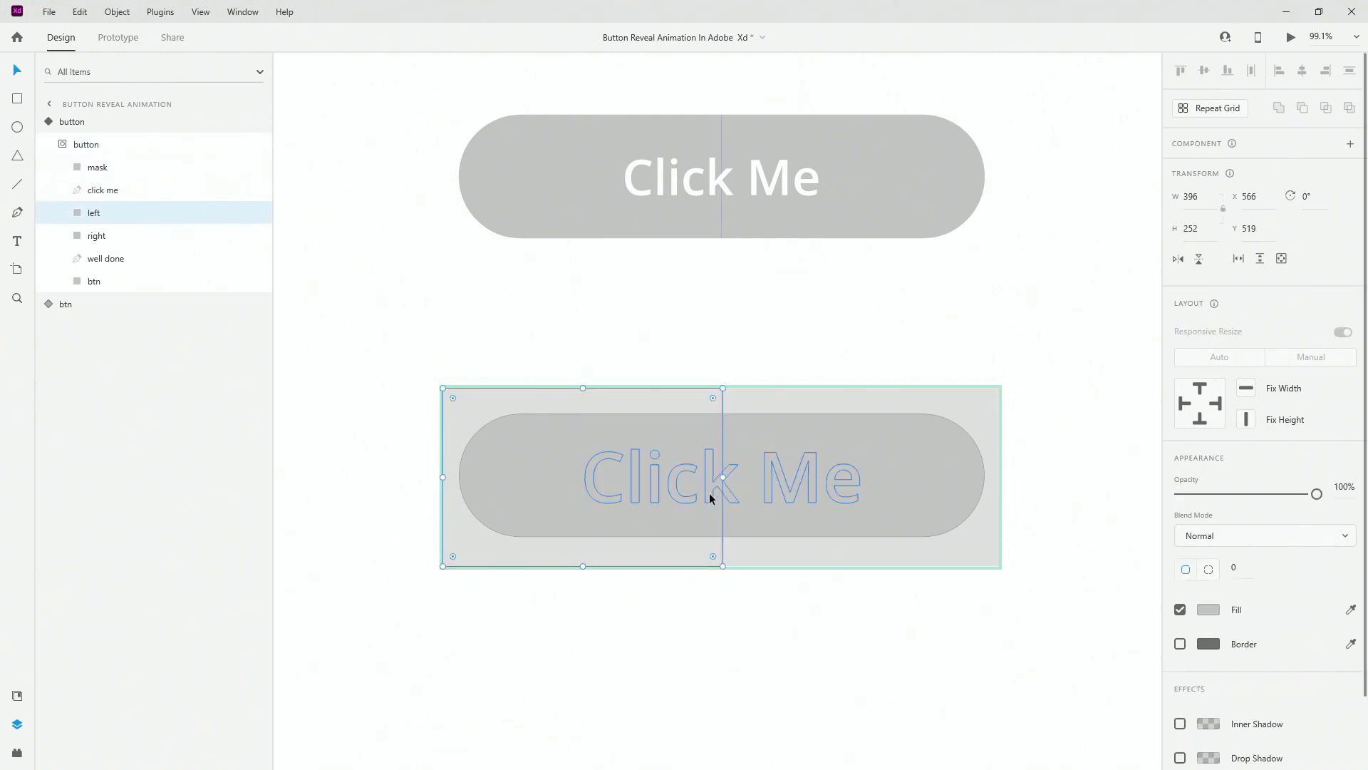
pyautogui.hotkey('shift', 'Left')
pyautogui.hotkey('shift', 'Left')
pyautogui.hotkey('shift', 'Left')
pyautogui.hotkey('shift', 'Left')
pyautogui.hotkey('shift', 'Left')
pyautogui.hotkey('shift', 'Left')
pyautogui.hotkey('shift', 'Left')
pyautogui.hotkey('shift', 'Left')
pyautogui.hotkey('shift', 'Left')
pyautogui.hotkey('shift', 'Left')
pyautogui.hotkey('shift', 'Left')
pyautogui.hotkey('shift', 'Left')
pyautogui.hotkey('shift', 'Left')
pyautogui.hotkey('shift', 'Left')
pyautogui.hotkey('shift', 'Left')
pyautogui.hotkey('shift', 'Left')
pyautogui.hotkey('shift', 'Left')
pyautogui.hotkey('shift', 'Left')
pyautogui.hotkey('shift', 'Left')
pyautogui.hotkey('shift', 'Left')
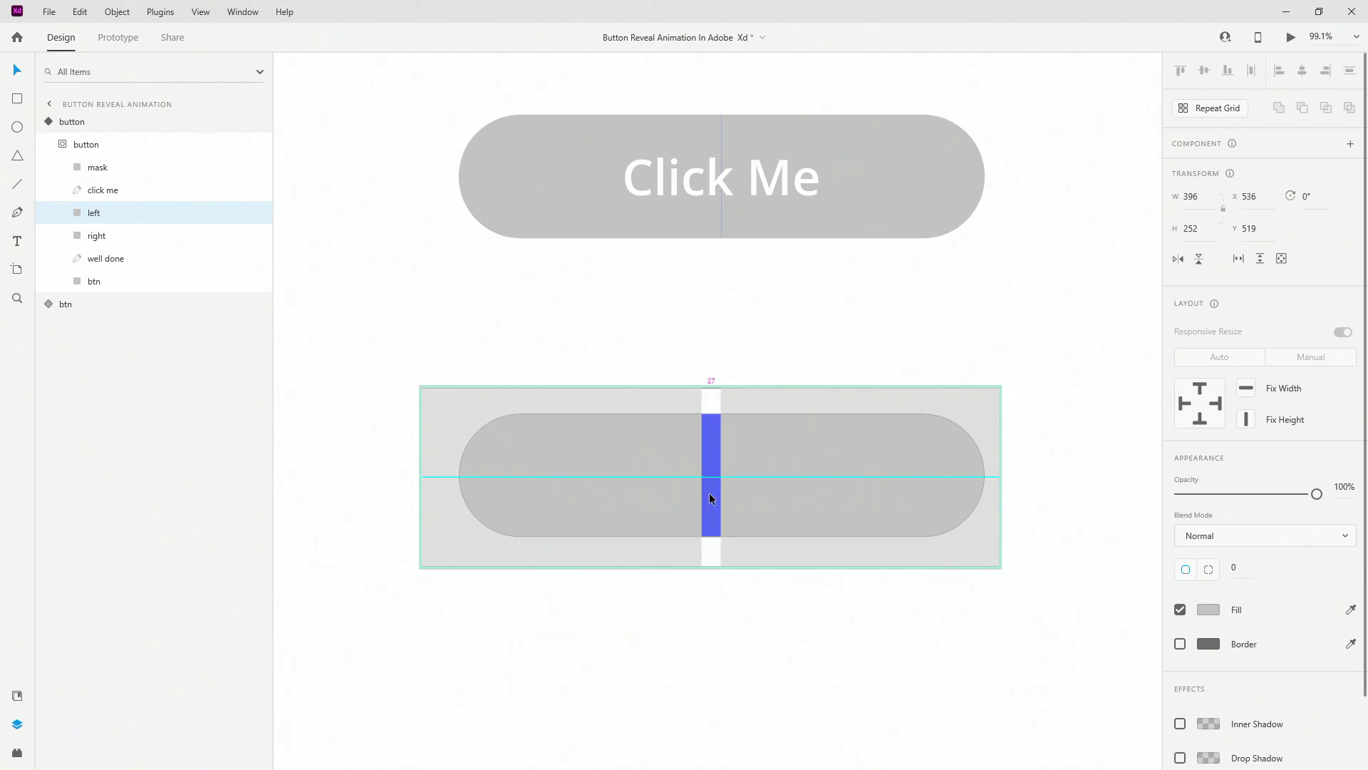
pyautogui.hotkey('shift', 'Left')
pyautogui.hotkey('shift', 'Left')
pyautogui.hotkey('shift', 'Left')
pyautogui.hotkey('shift', 'Left')
pyautogui.hotkey('shift', 'Left')
pyautogui.hotkey('shift', 'Left')
pyautogui.hotkey('shift', 'Left')
pyautogui.hotkey('shift', 'Left')
pyautogui.hotkey('shift', 'Left')
pyautogui.hotkey('shift', 'Left')
pyautogui.hotkey('shift', 'Left')
pyautogui.hotkey('shift', 'Left')
pyautogui.hotkey('shift', 'Left')
pyautogui.hotkey('shift', 'Left')
pyautogui.hotkey('shift', 'Left')
pyautogui.hotkey('shift', 'Left')
pyautogui.hotkey('shift', 'Left')
pyautogui.hotkey('shift', 'Left')
pyautogui.hotkey('shift', 'Left')
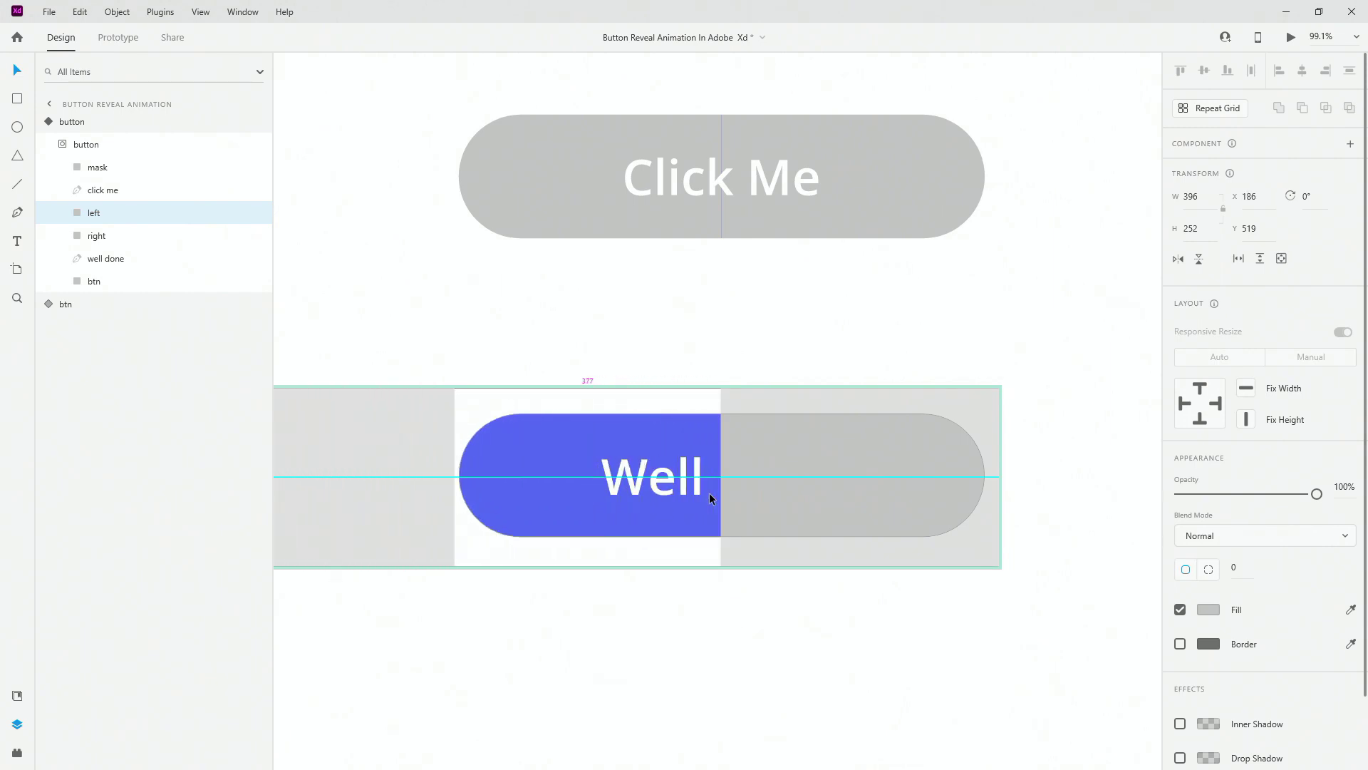
# Nudge the right grey half right to X 1349, clear of Well Done.
pyautogui.click(163, 238)
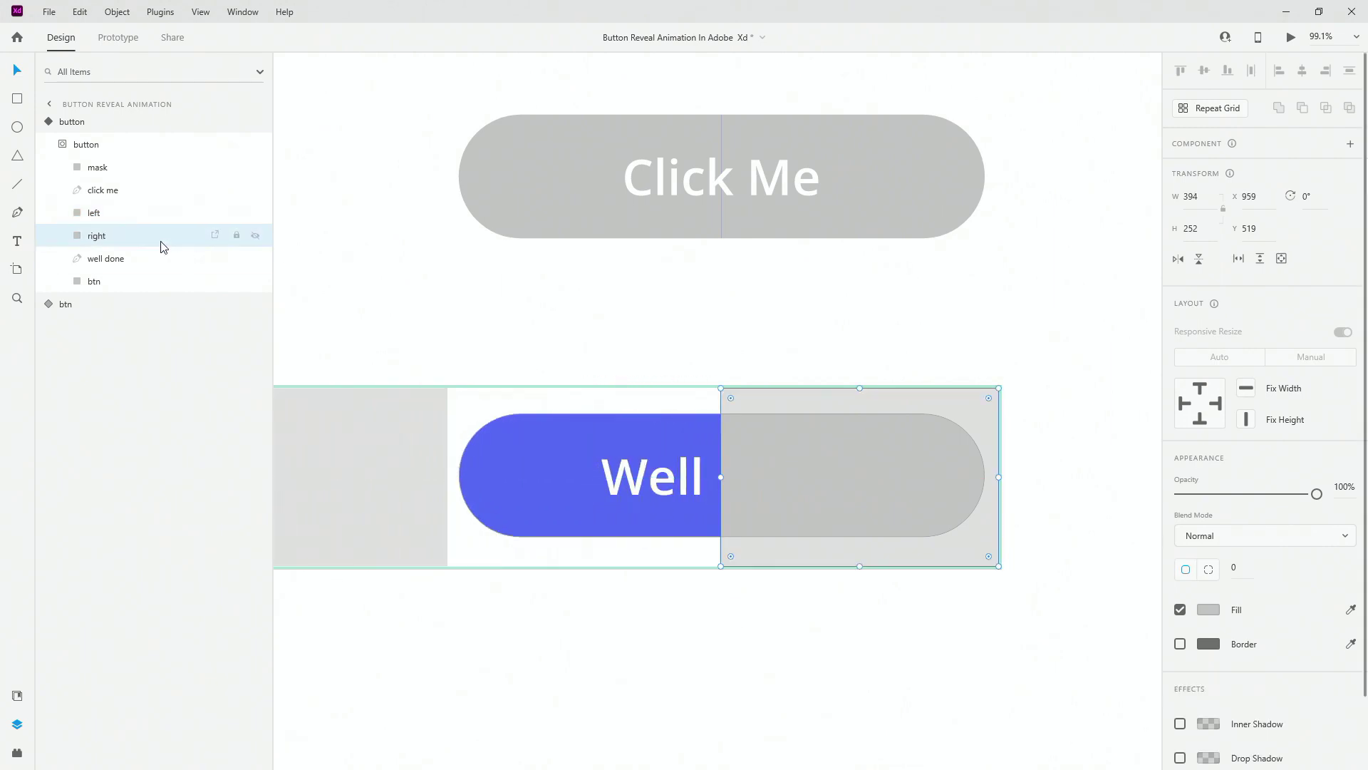
pyautogui.hotkey('shift', 'Right')
pyautogui.hotkey('shift', 'Right')
pyautogui.hotkey('shift', 'Right')
pyautogui.hotkey('shift', 'Right')
pyautogui.hotkey('shift', 'Right')
pyautogui.hotkey('shift', 'Right')
pyautogui.hotkey('shift', 'Right')
pyautogui.hotkey('shift', 'Right')
pyautogui.hotkey('shift', 'Right')
pyautogui.hotkey('shift', 'Right')
pyautogui.hotkey('shift', 'Right')
pyautogui.hotkey('shift', 'Right')
pyautogui.hotkey('shift', 'Right')
pyautogui.hotkey('shift', 'Right')
pyautogui.hotkey('shift', 'Right')
pyautogui.hotkey('shift', 'Right')
pyautogui.hotkey('shift', 'Right')
pyautogui.hotkey('shift', 'Right')
pyautogui.hotkey('shift', 'Right')
pyautogui.hotkey('shift', 'Right')
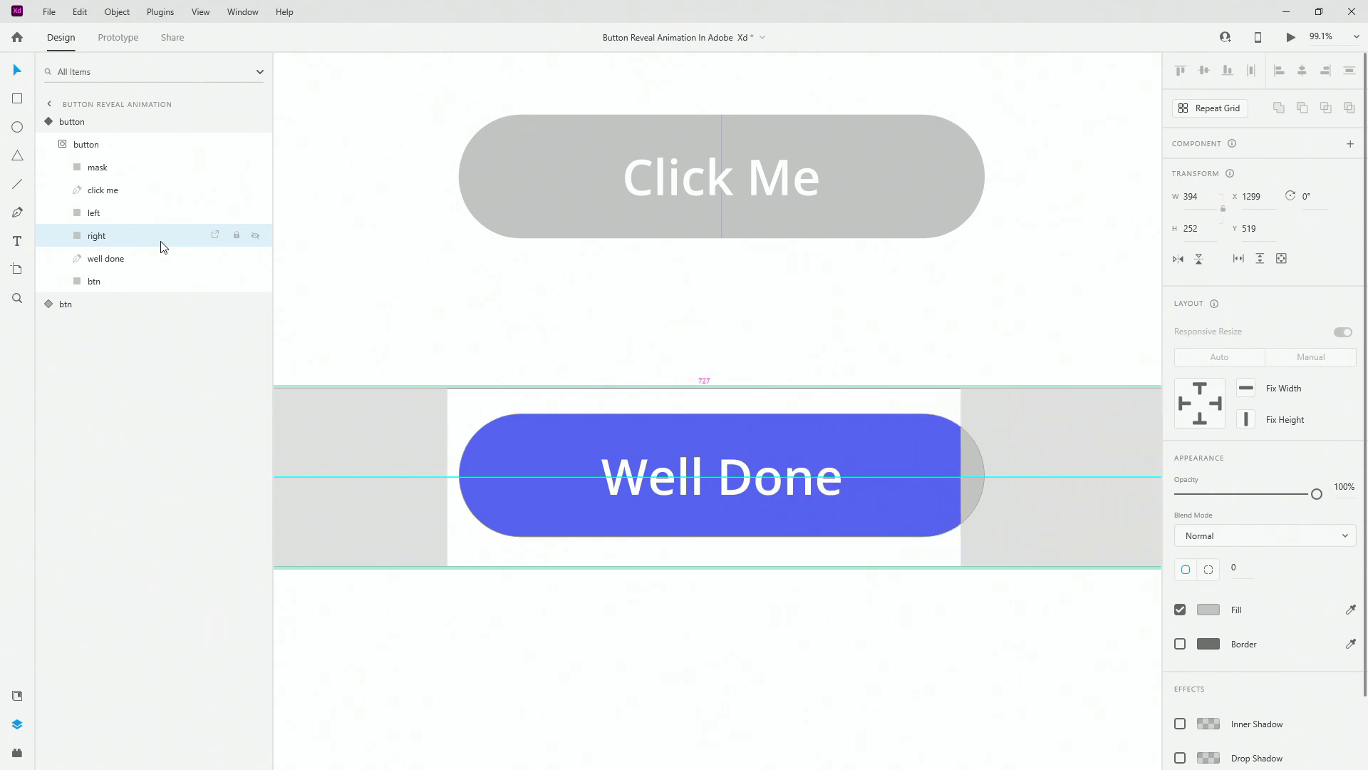
pyautogui.hotkey('shift', 'Right')
pyautogui.hotkey('shift', 'Right')
pyautogui.hotkey('shift', 'Right')
pyautogui.hotkey('shift', 'Right')
pyautogui.hotkey('shift', 'Right')
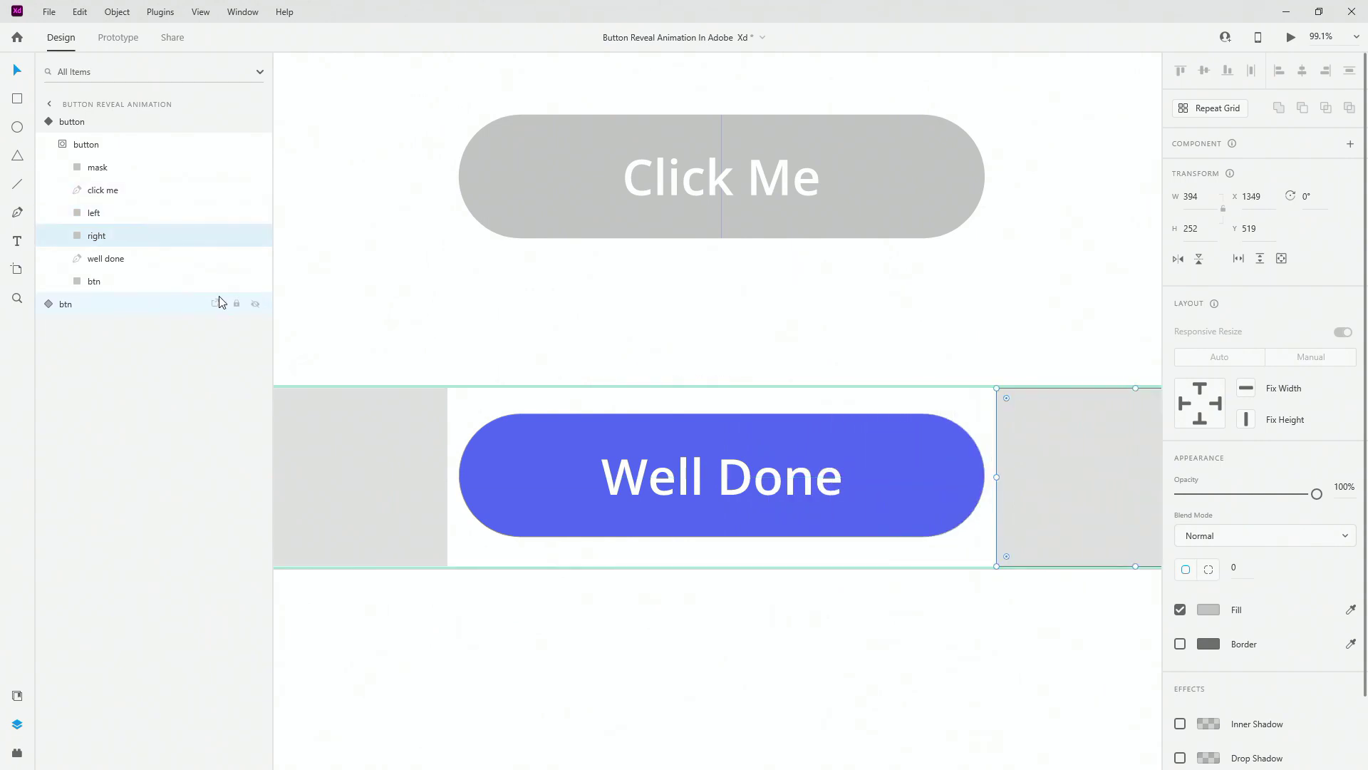
pyautogui.click(103, 189)
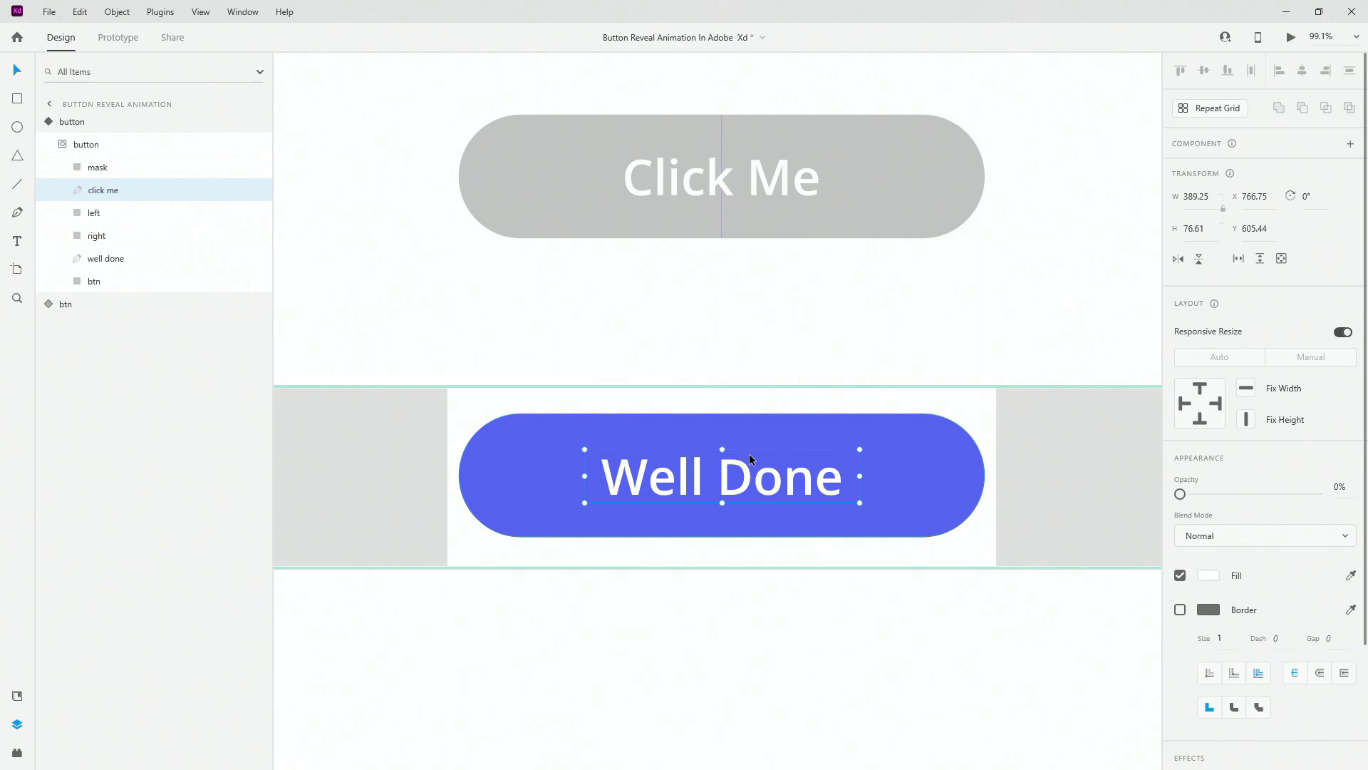
# In Prototype mode, wire a tap on Default State to auto-animate to the clicked state.
pyautogui.click(78, 144)
pyautogui.click(71, 121)
pyautogui.click(121, 37)
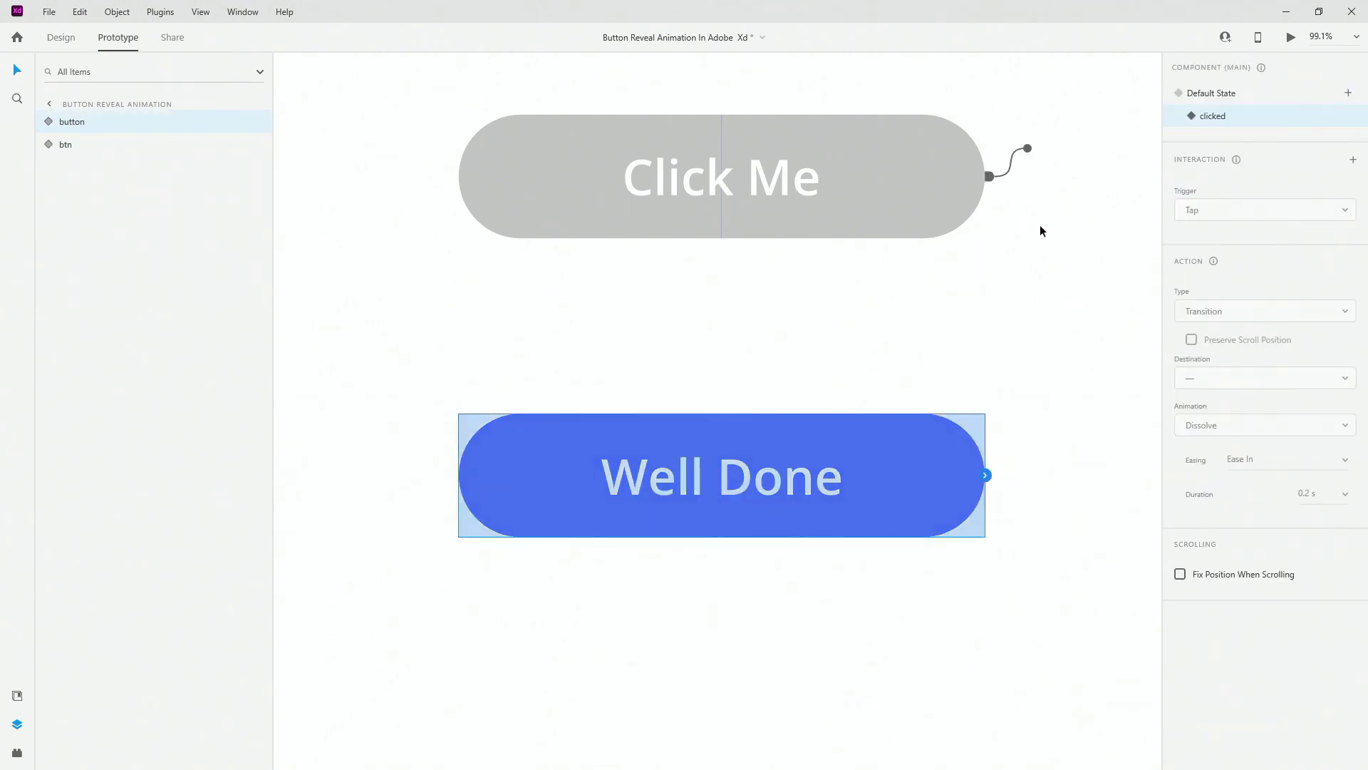
pyautogui.click(1281, 95)
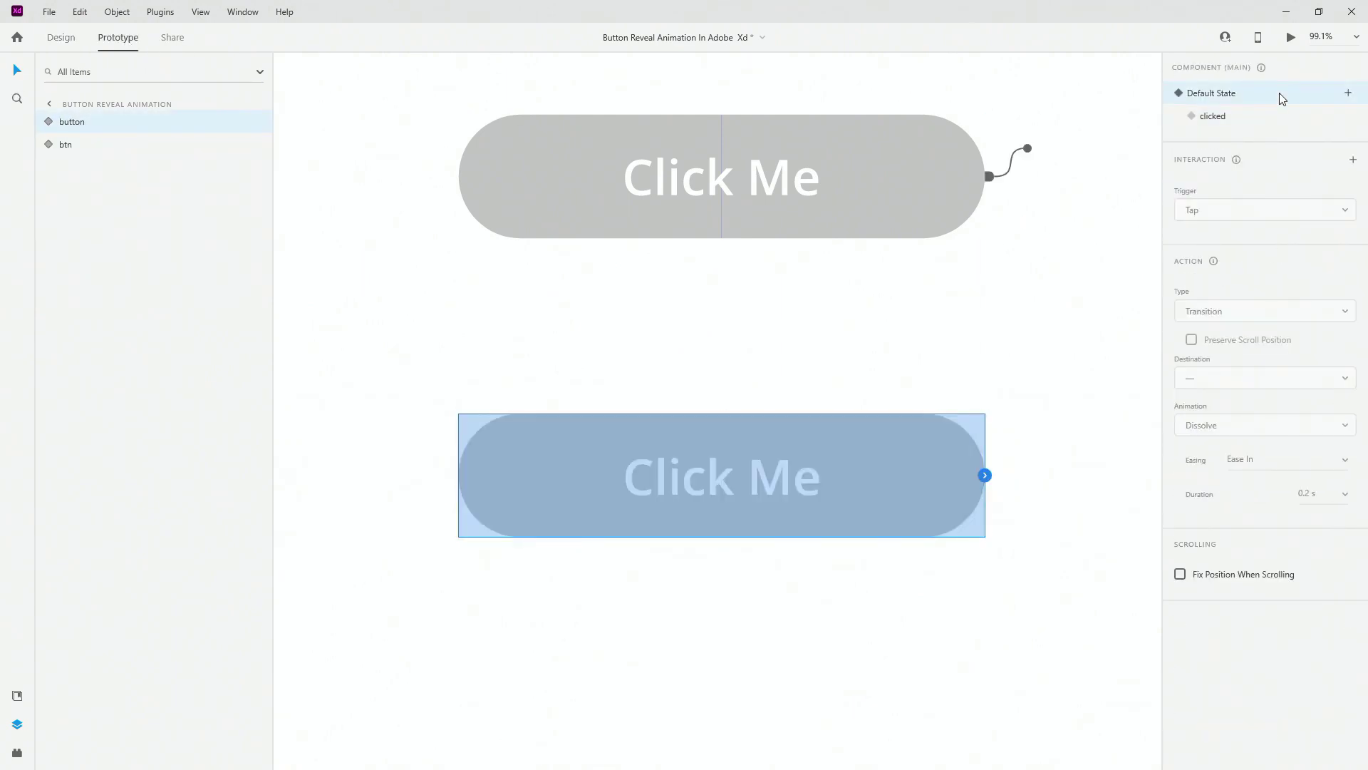
pyautogui.click(985, 475)
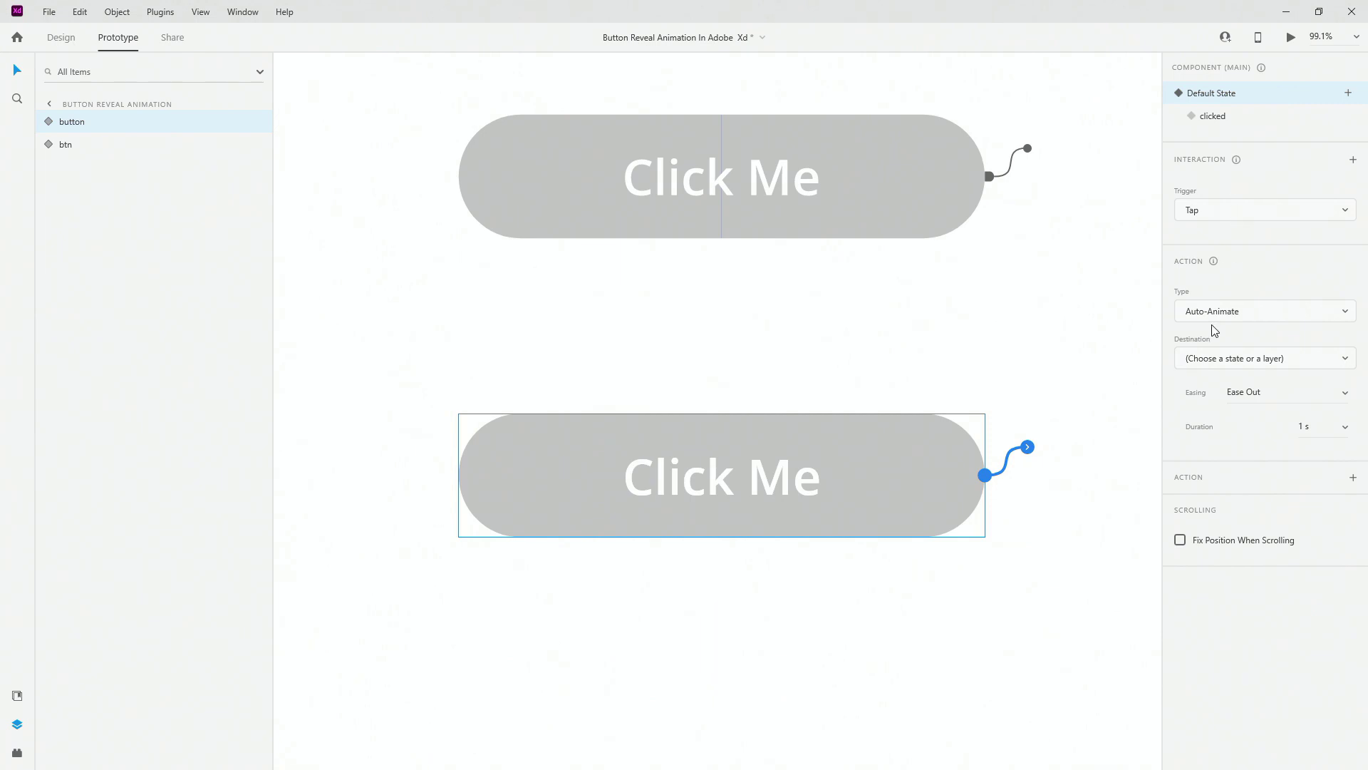
pyautogui.click(1222, 360)
pyautogui.click(1216, 400)
pyautogui.click(1290, 38)
pyautogui.click(1311, 23)
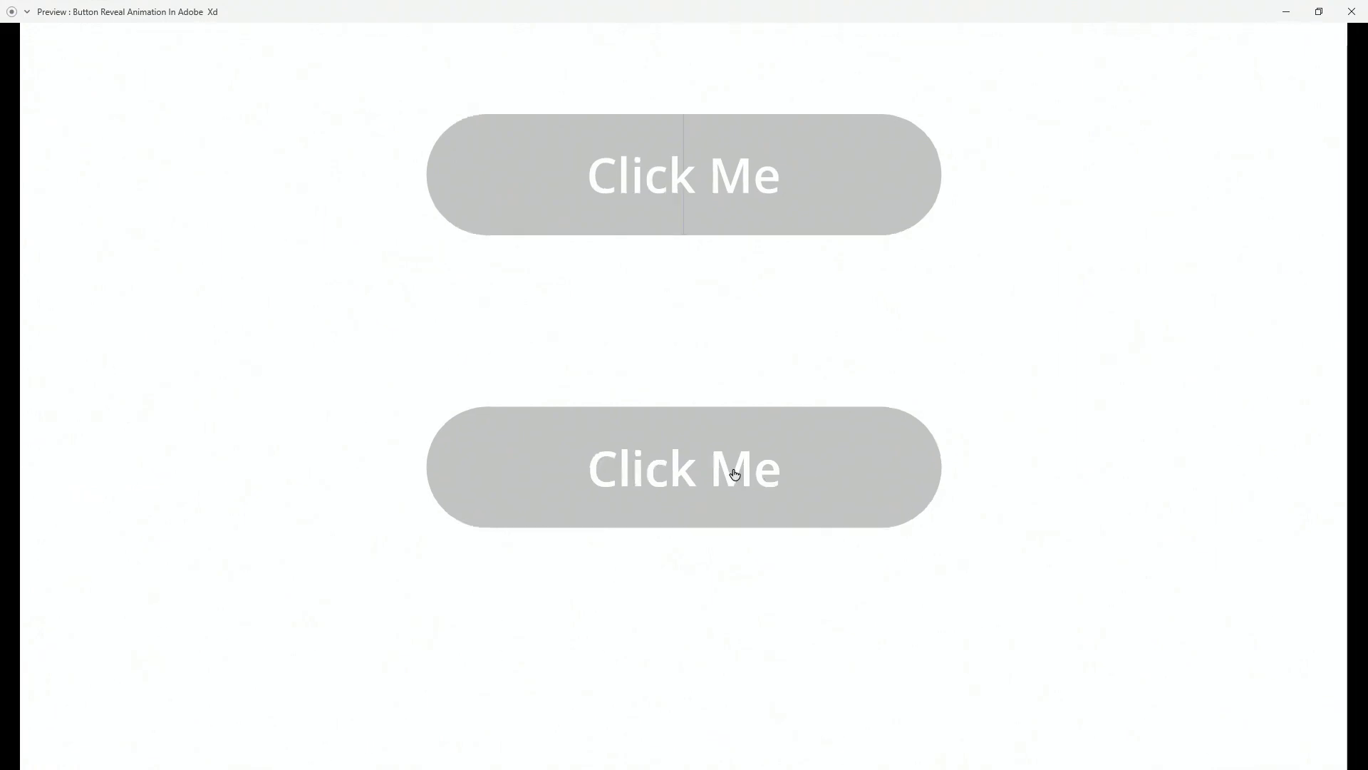
pyautogui.click(734, 474)
pyautogui.click(657, 203)
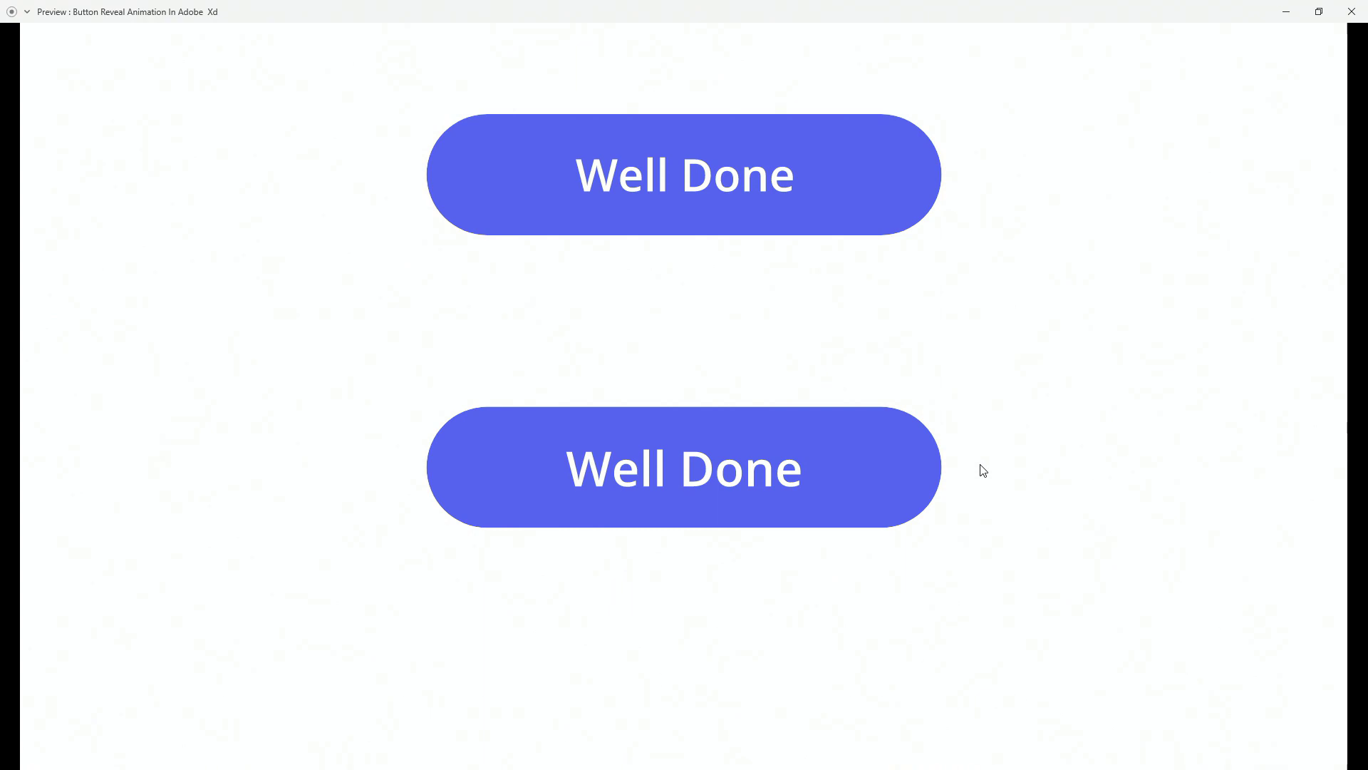
# Close the preview window and zoom to fit the Button Reveal Animation artboard with Ctrl+0.
pyautogui.click(1352, 12)
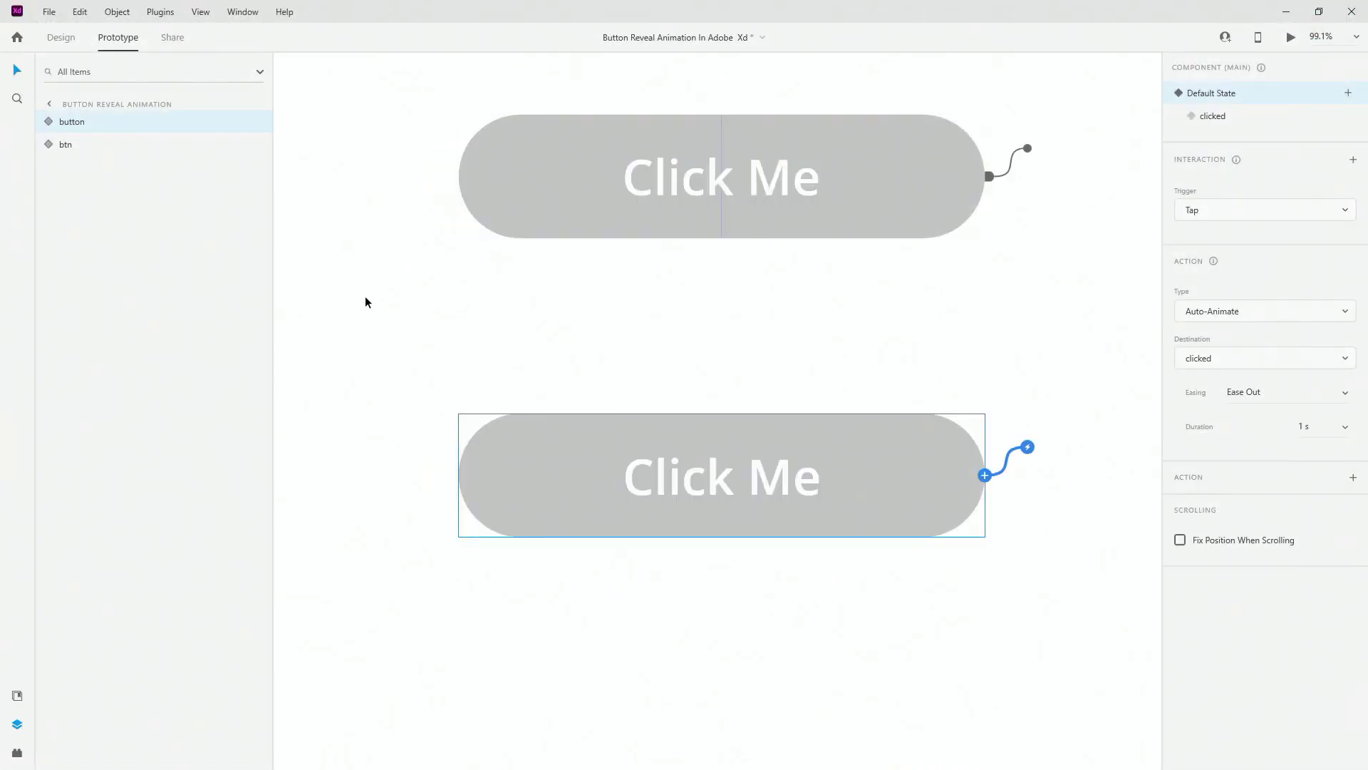
pyautogui.hotkey('ctrl', '0')
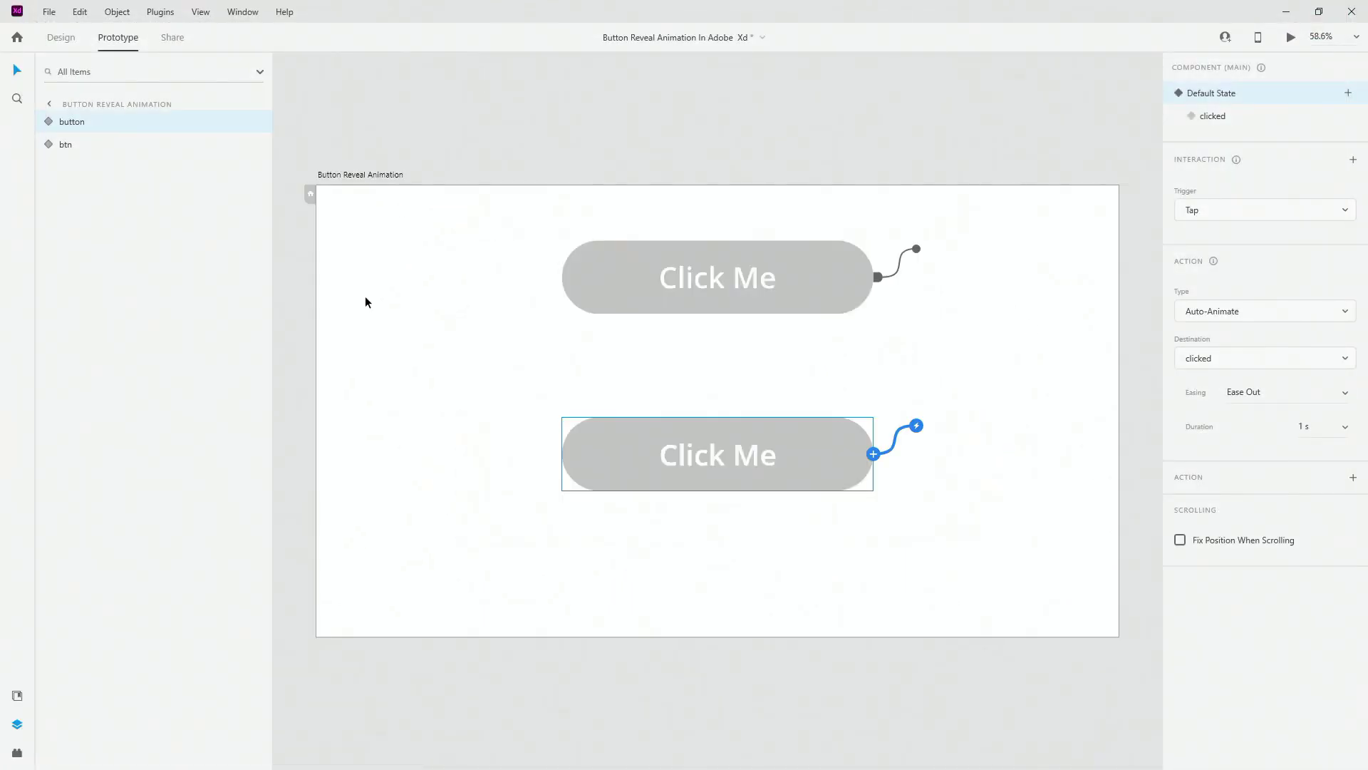